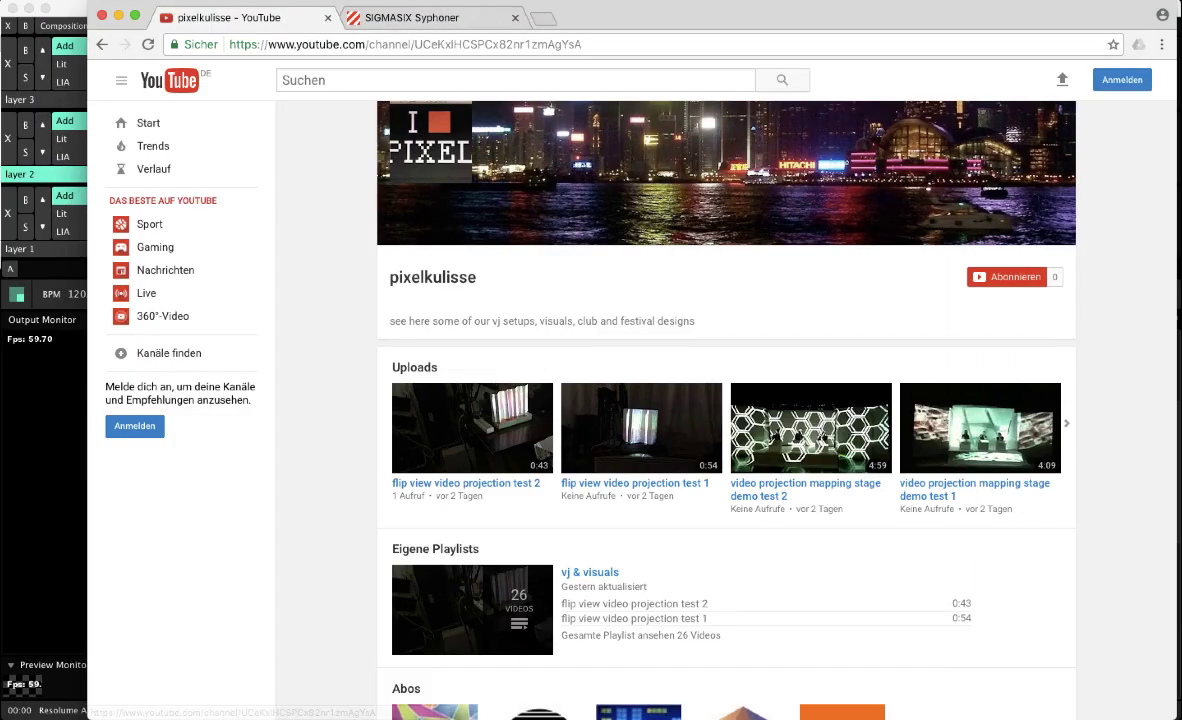
- Look over the Syphoner web page's download section, main features and screenshots, and close the page
click(408, 18)
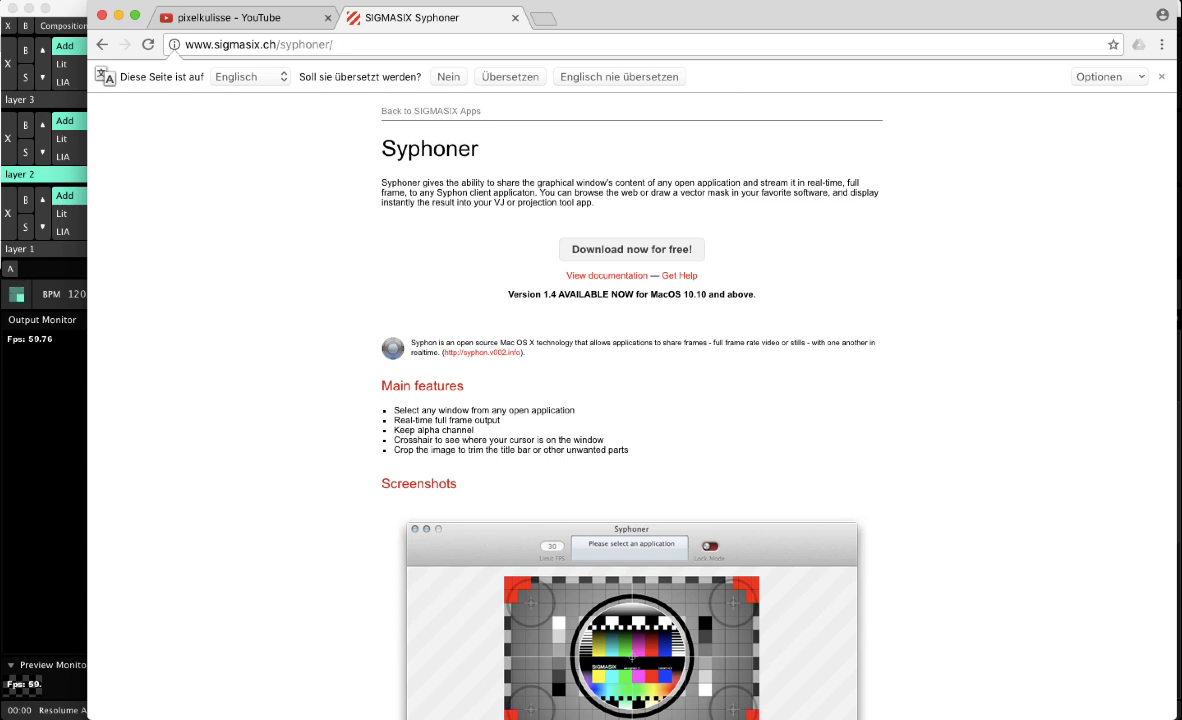
scroll(632, 400, down, 2)
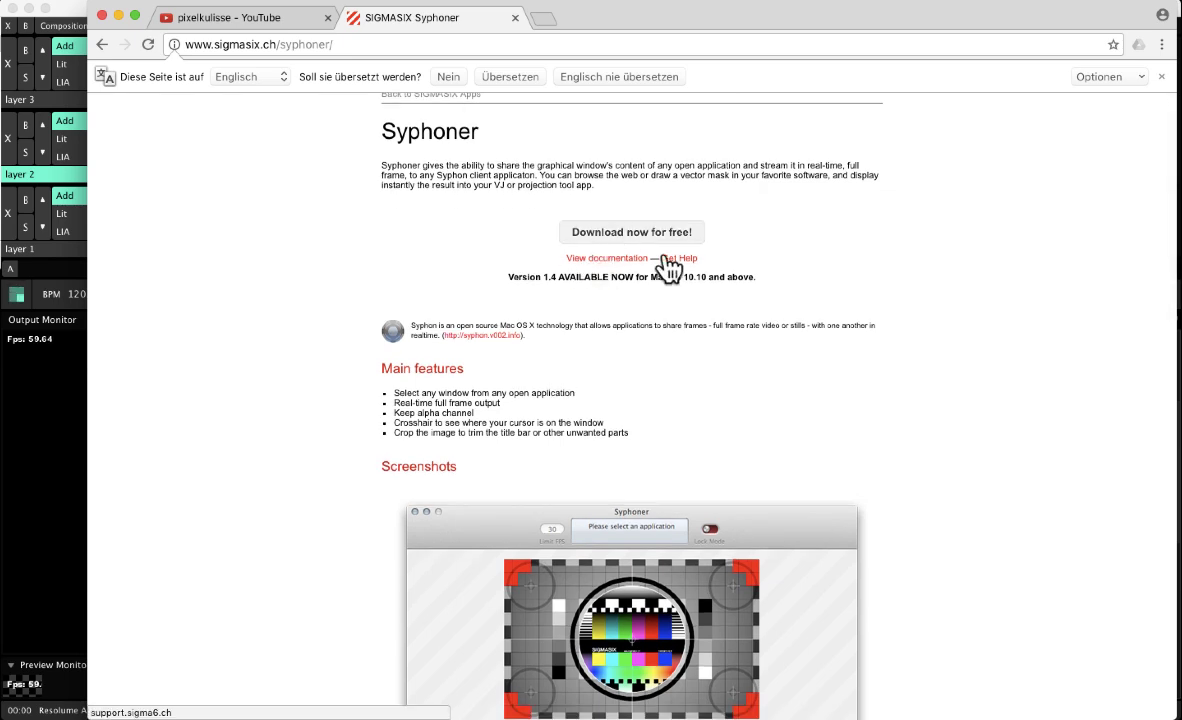
scroll(667, 268, down, 5)
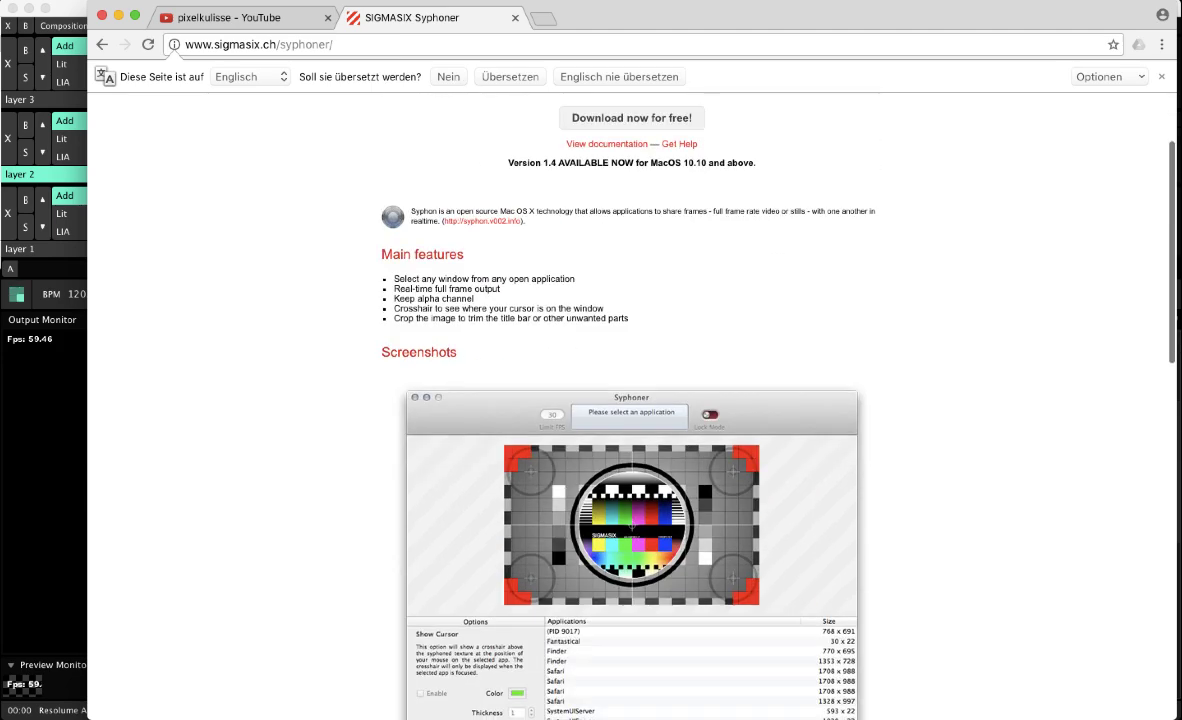
scroll(640, 380, down, 7)
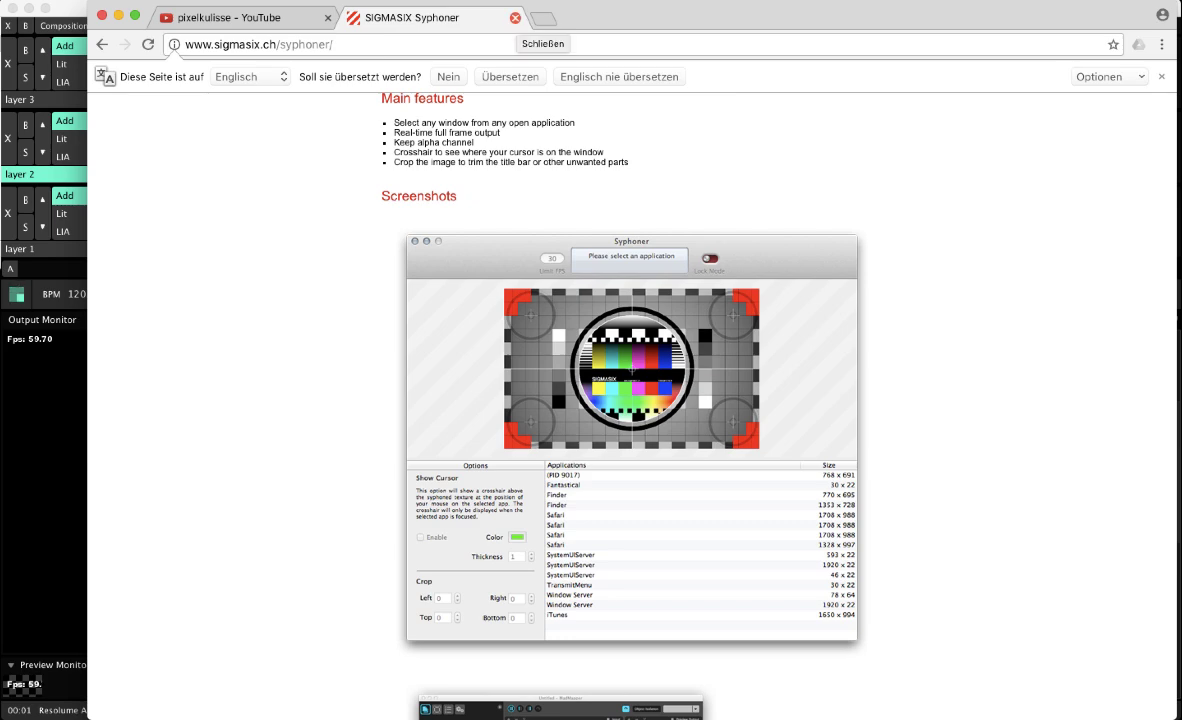
click(515, 17)
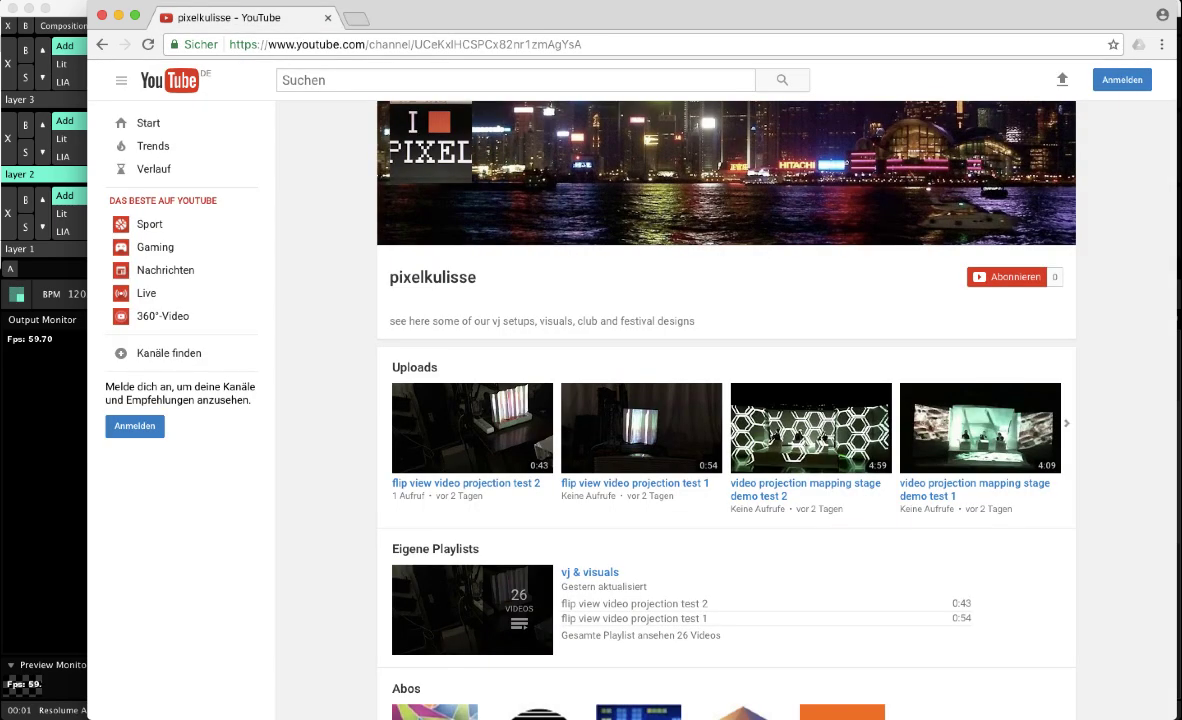
- Close the browser window showing the pixelkulisse YouTube channel
key(ctrl+Up)
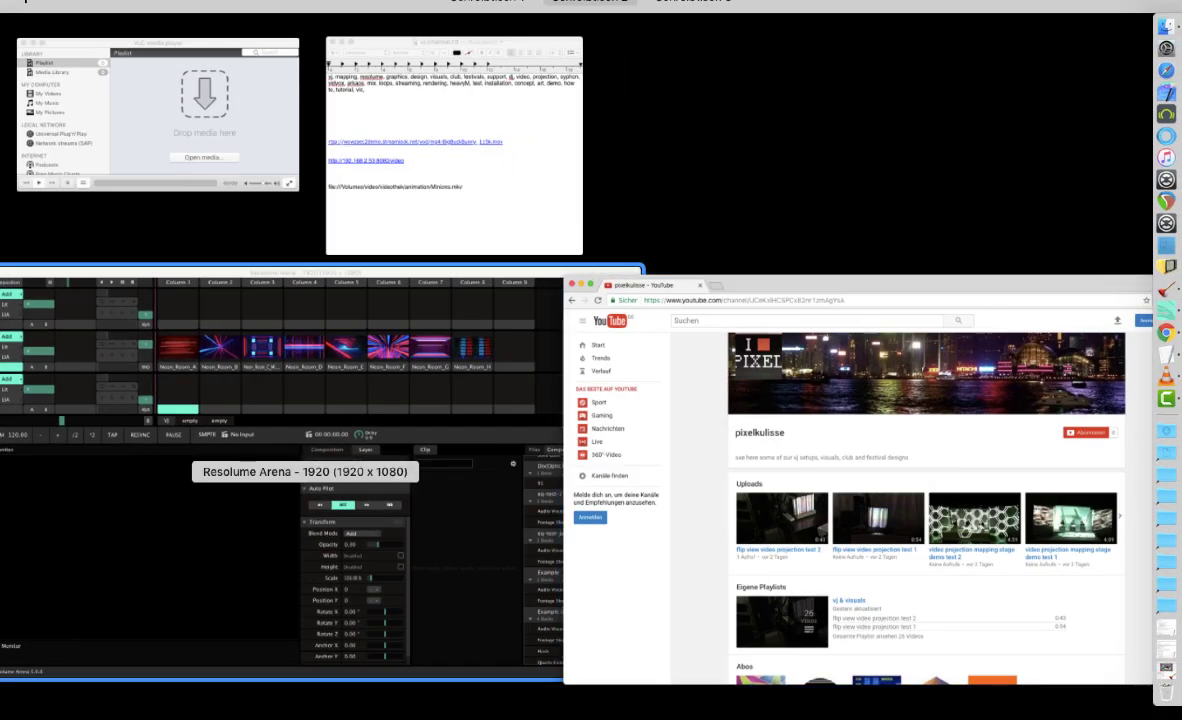
click(155, 110)
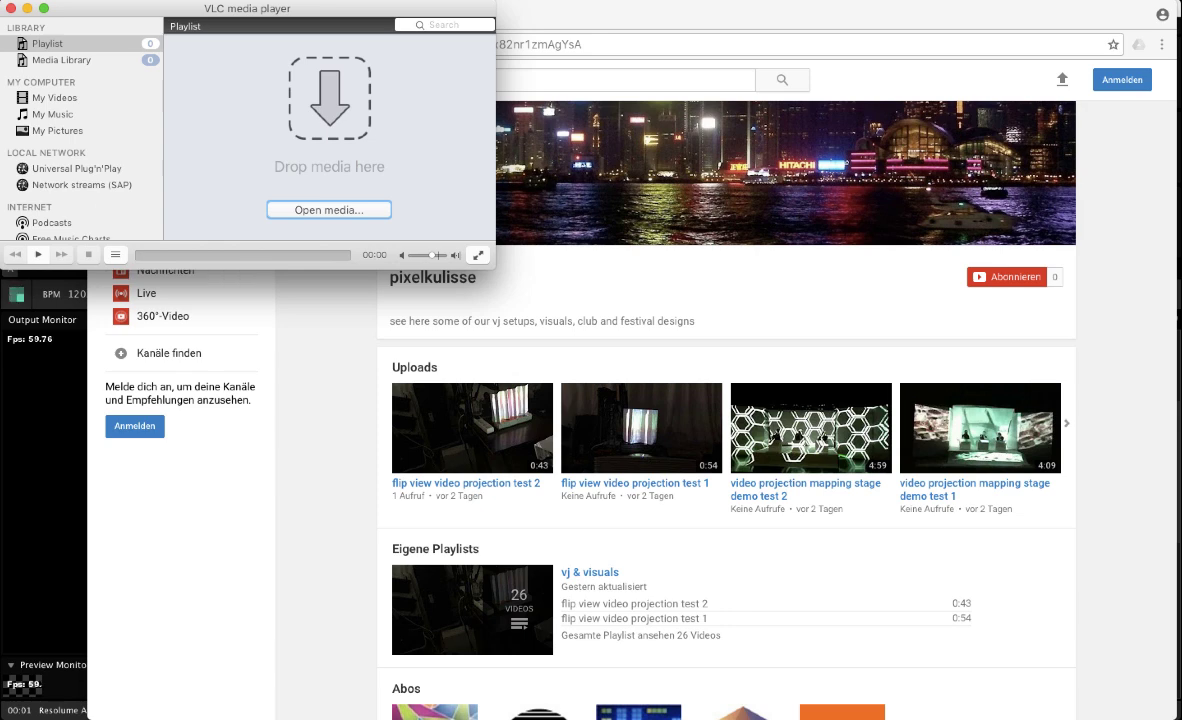
click(325, 400)
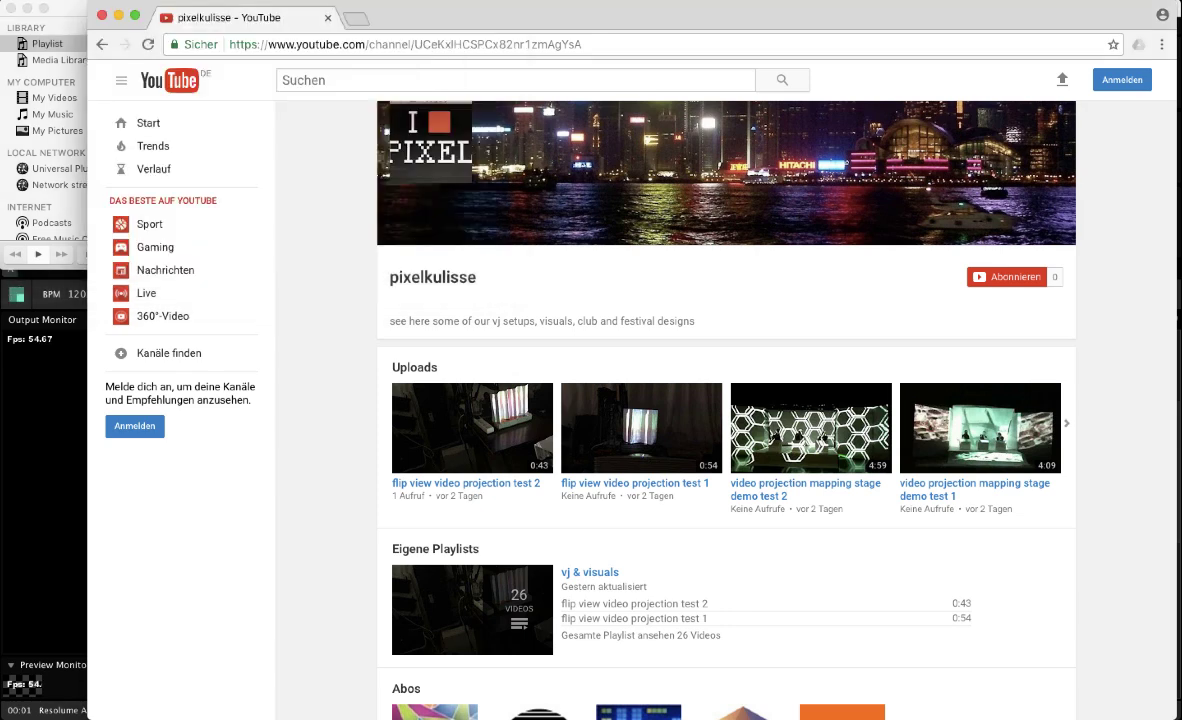
click(110, 13)
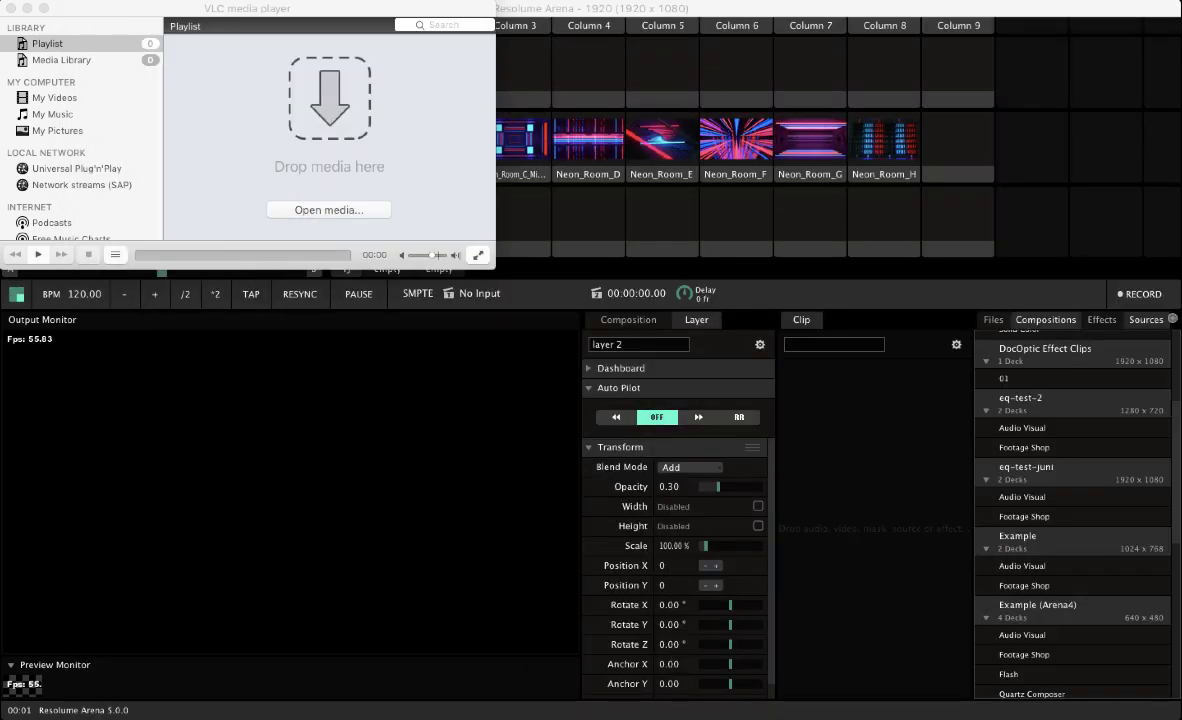
- Move the VLC media player window towards the middle, look through its library sources, and quit VLC
drag(300, 8, 507, 112)
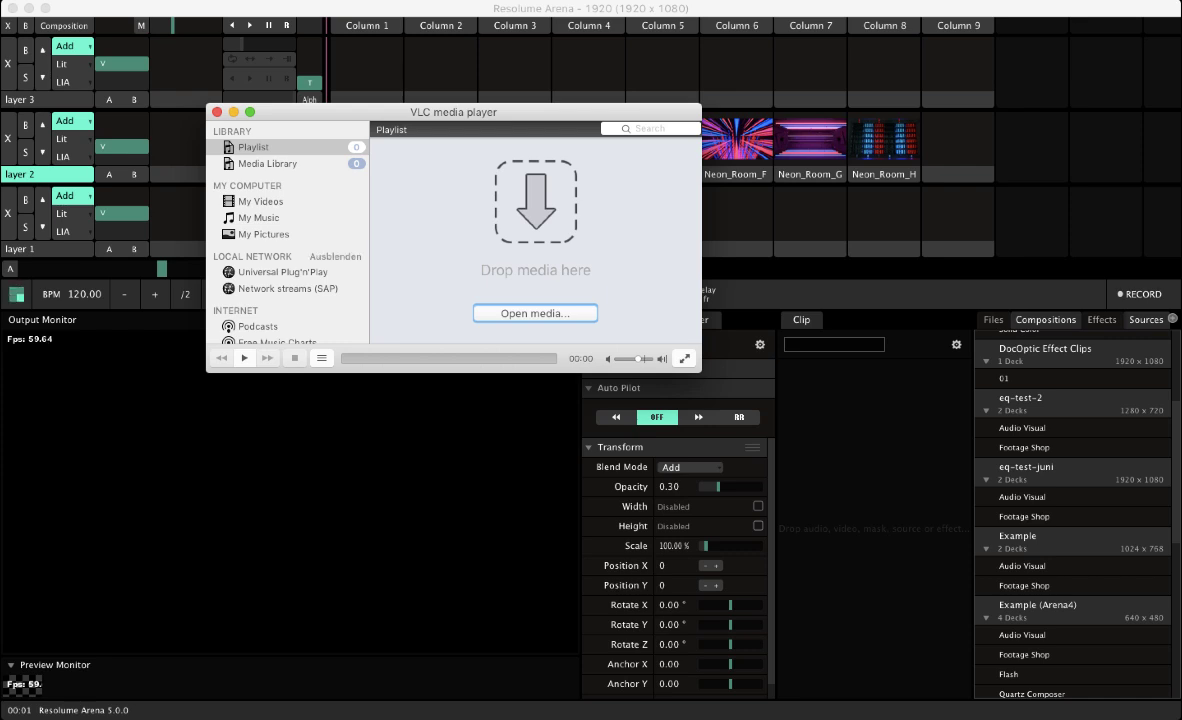
scroll(288, 230, down, 4)
scroll(288, 230, up, 4)
key(super+q)
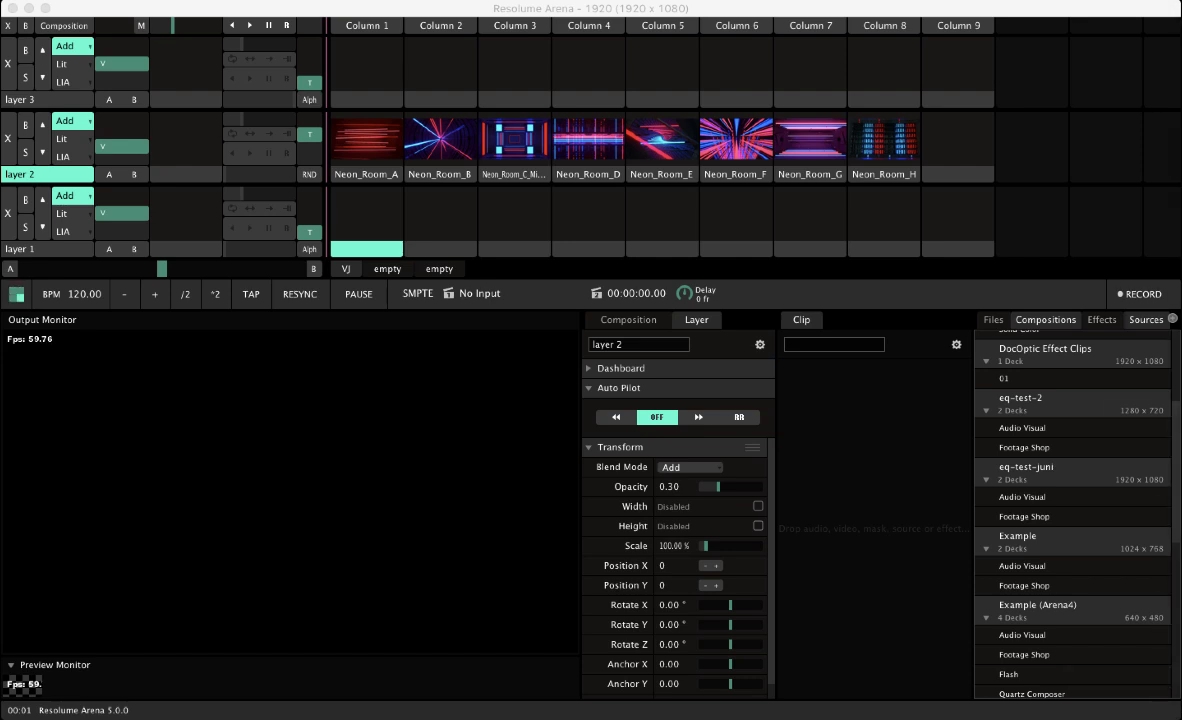
- Show Resolume Arena's sources, check the Syphon output option, and select Syphoner - Google Chrome in the Syphon group
click(1146, 320)
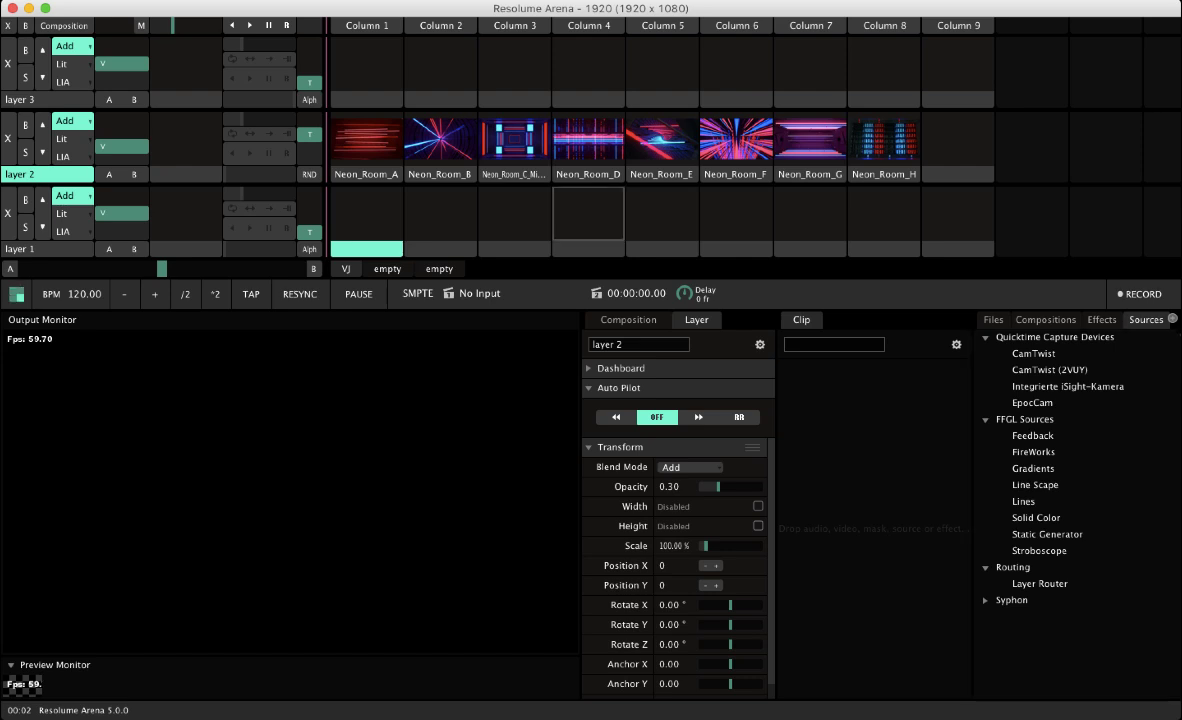
click(370, 0)
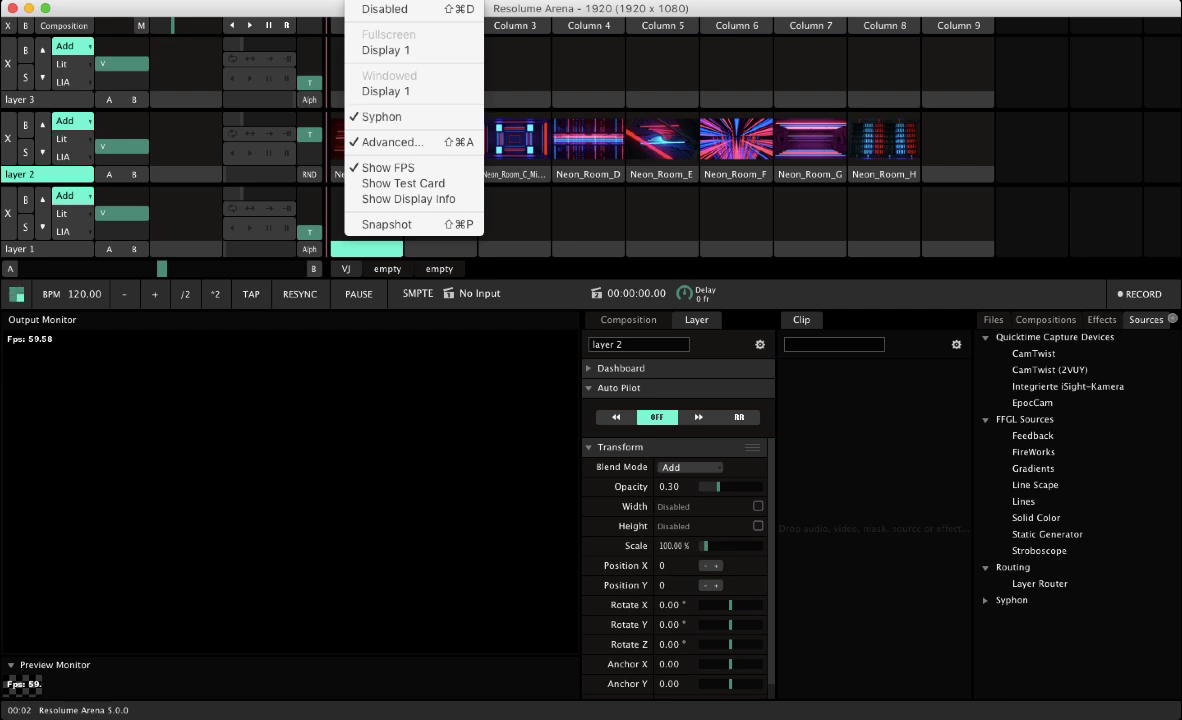
mouse_move(62, 0)
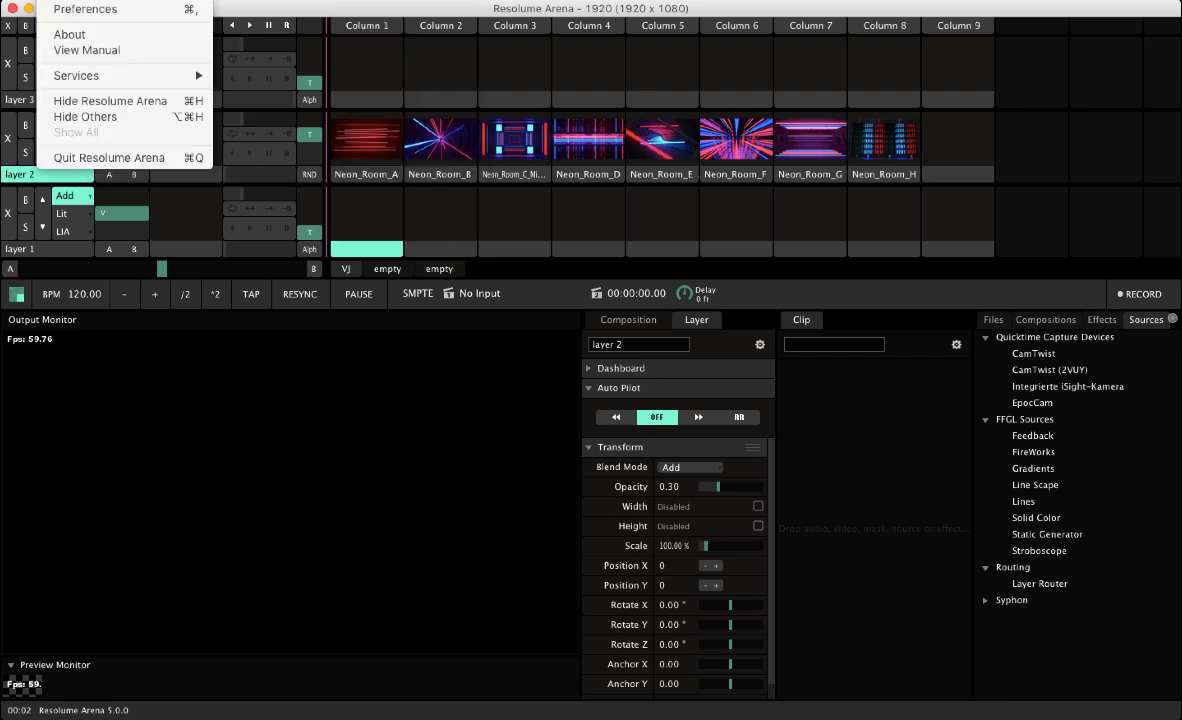
click(62, 0)
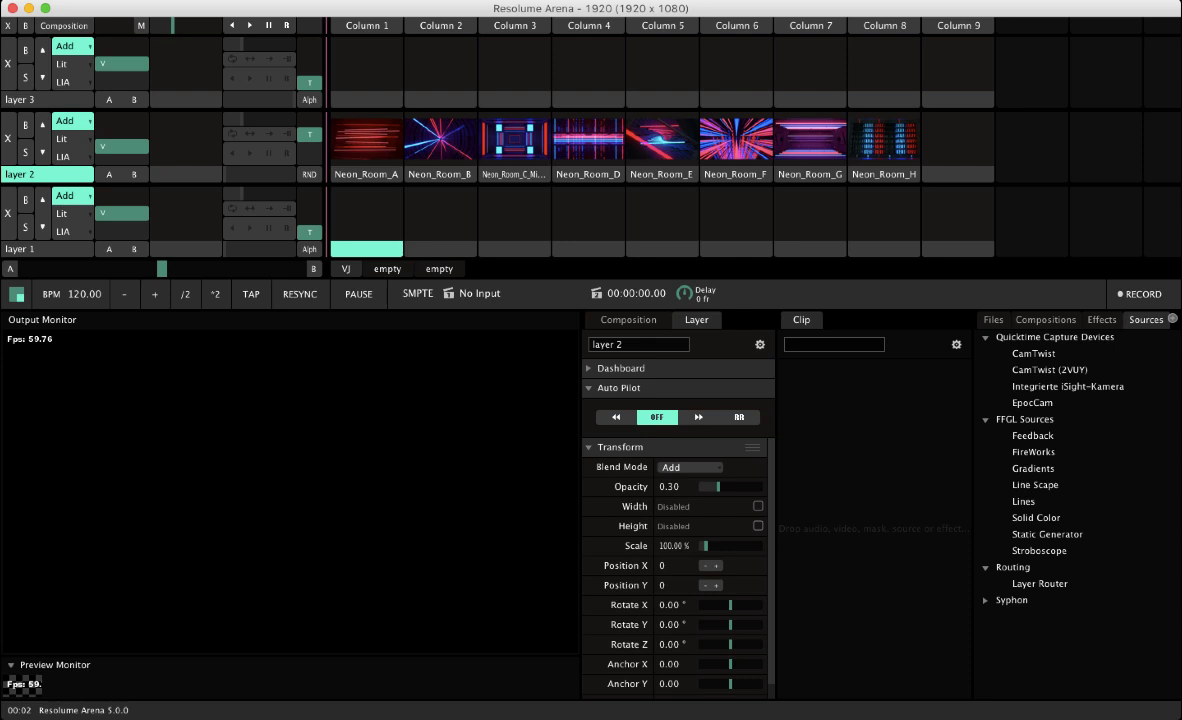
click(985, 600)
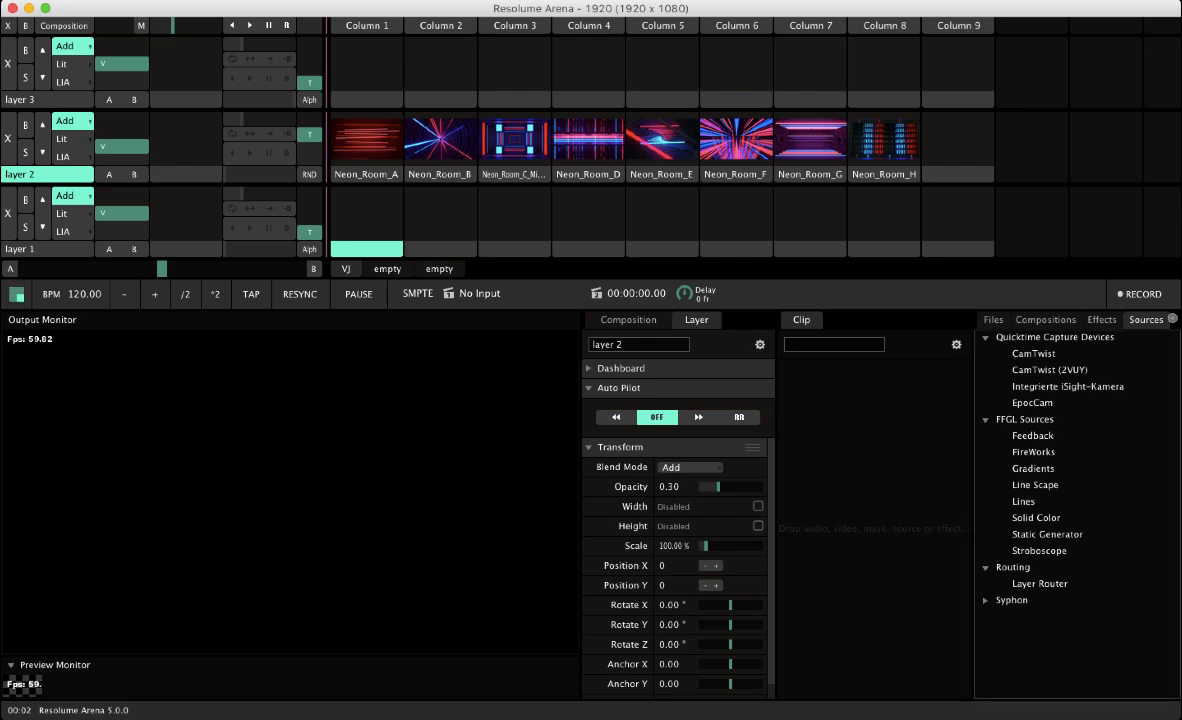
click(1072, 617)
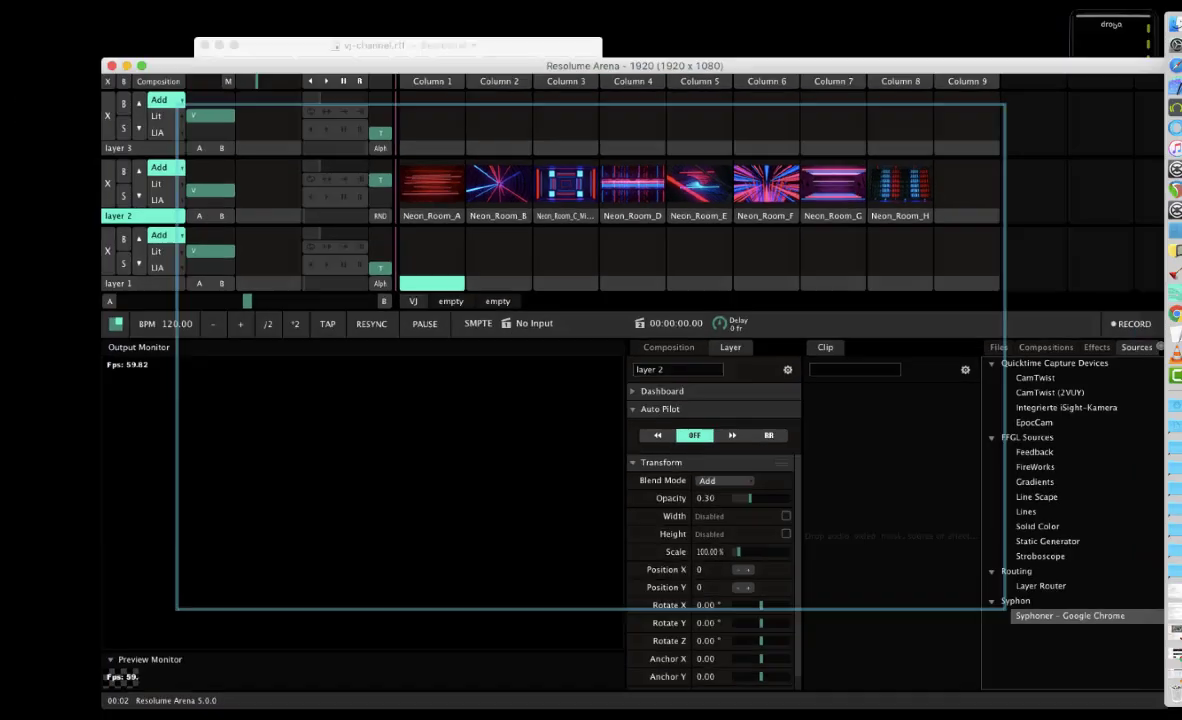
- Switch to Syphoner, move its window over the composition, and select Spotlight as the shared application
key(ctrl+Up)
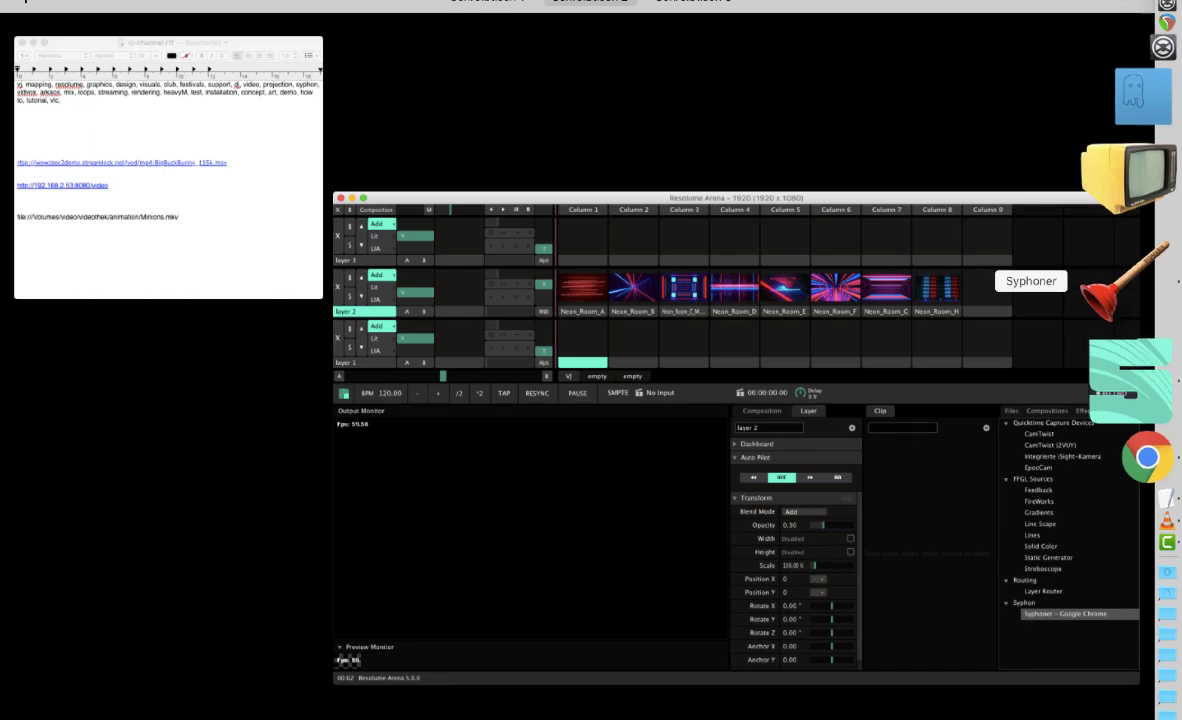
click(1128, 268)
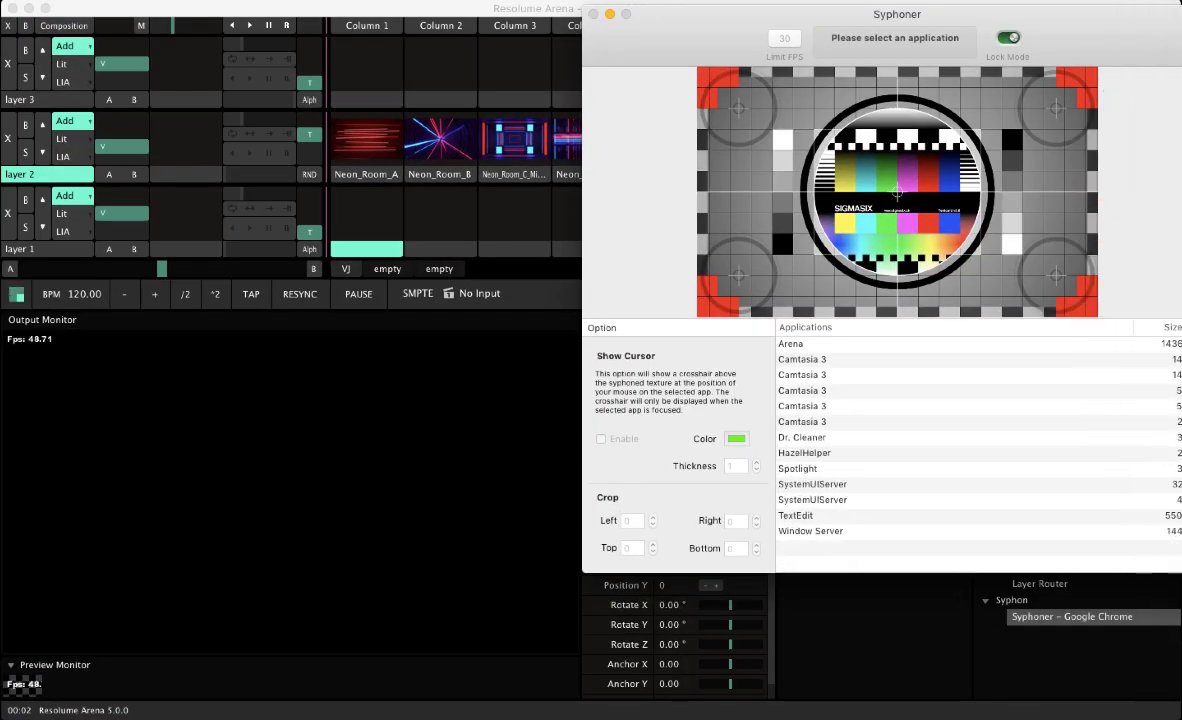
drag(897, 15, 669, 9)
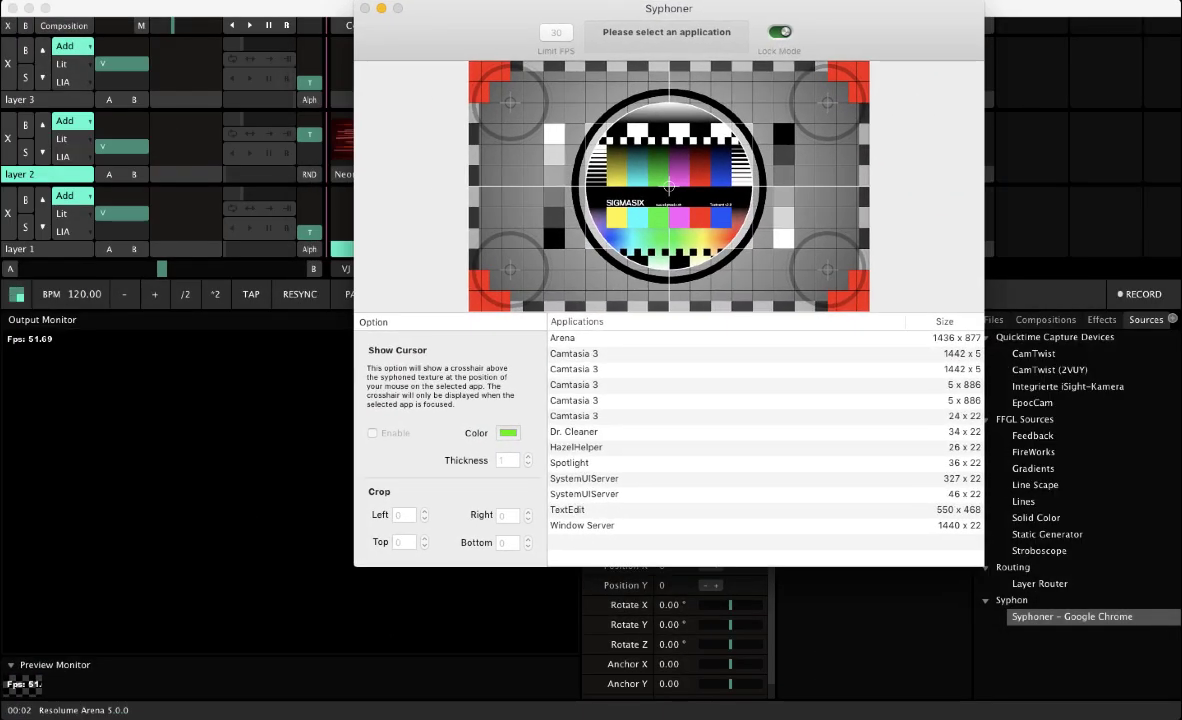
click(600, 463)
- Launch VLC media player and arrange its window side by side with the Syphoner window
key(ctrl+Up)
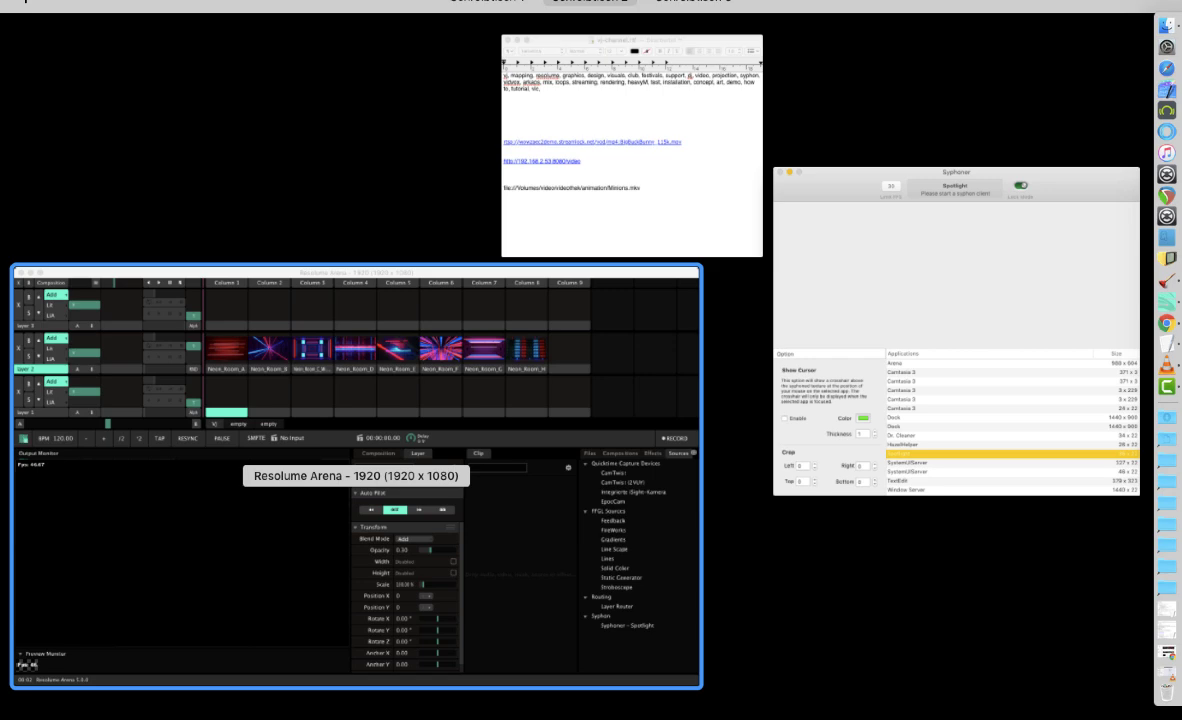
click(1127, 349)
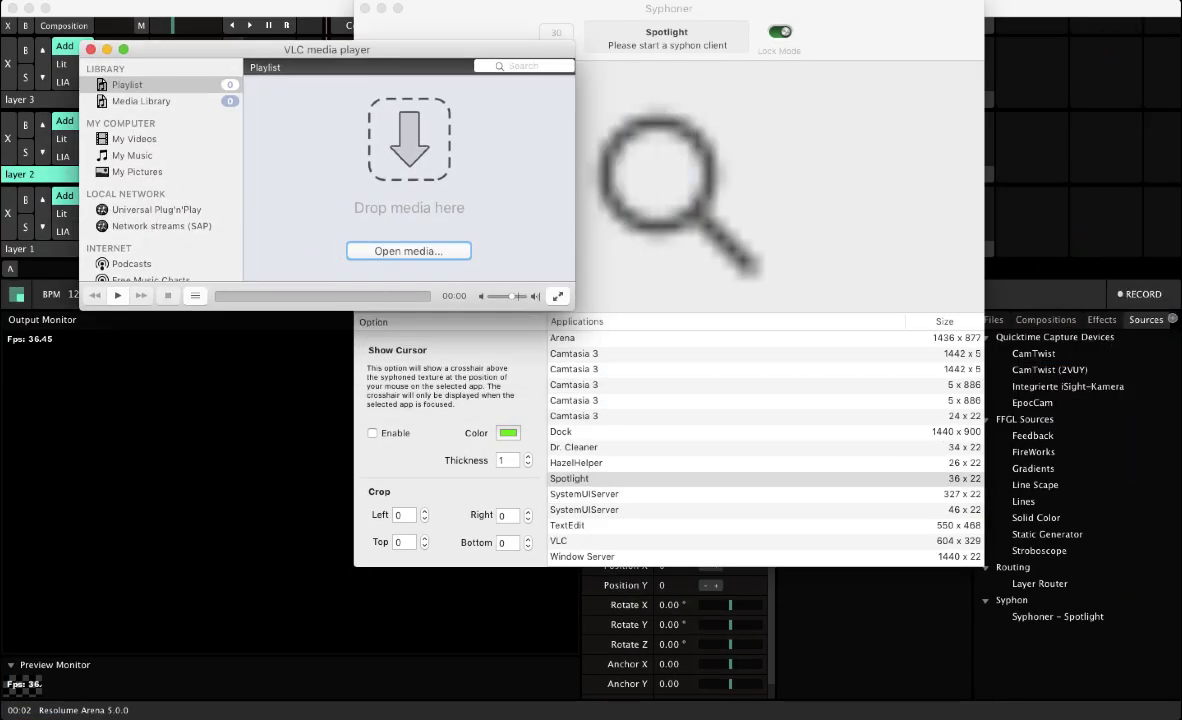
drag(420, 50, 394, 30)
drag(669, 10, 849, 10)
drag(400, 30, 347, 9)
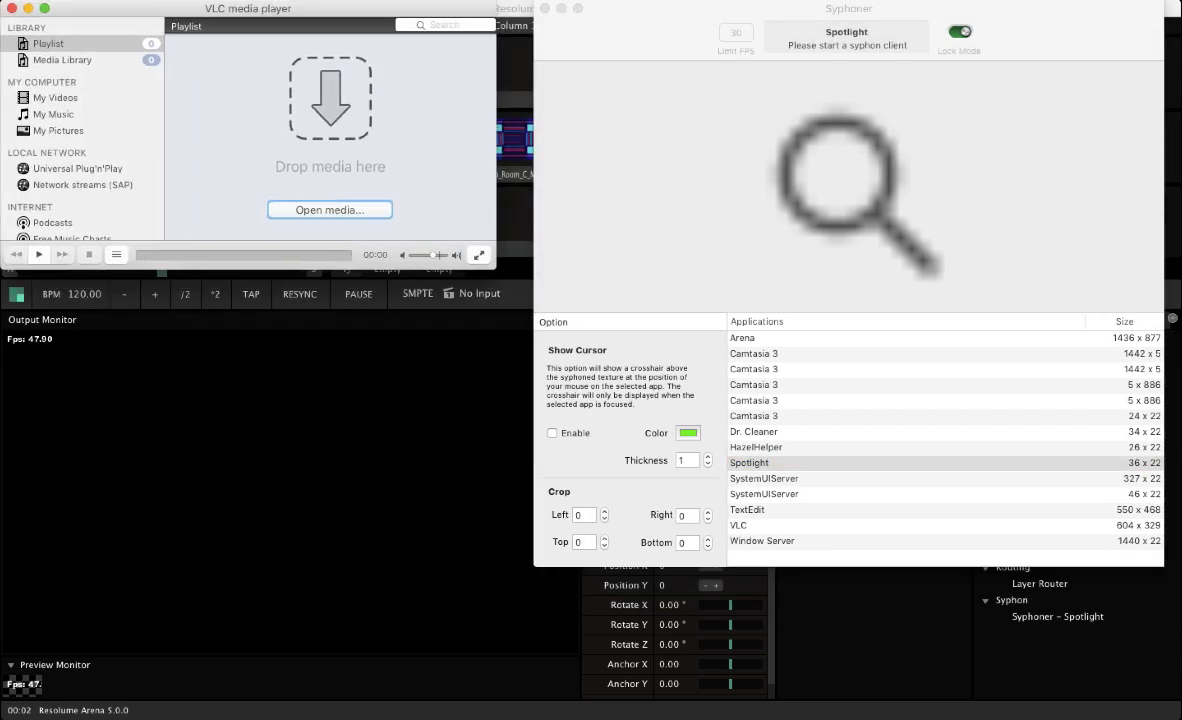
drag(849, 9, 824, 9)
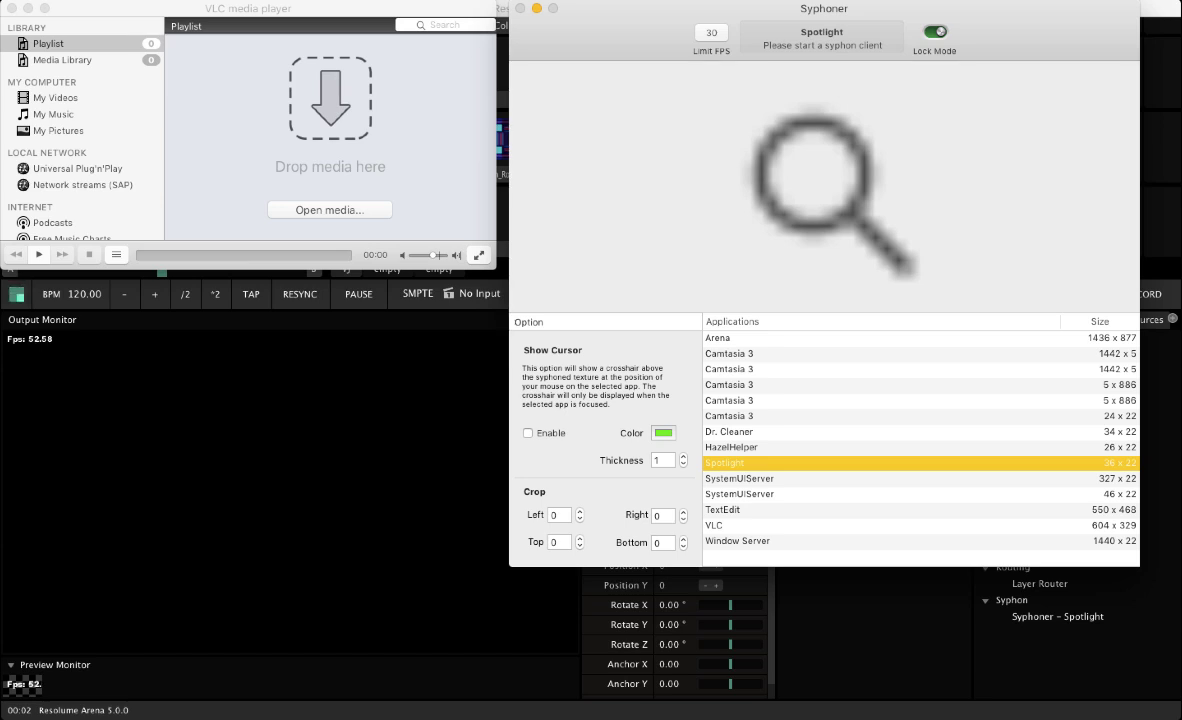
- Select VLC as the application shared by Syphoner and crop it by 25 at the top and 50 at the bottom
click(714, 526)
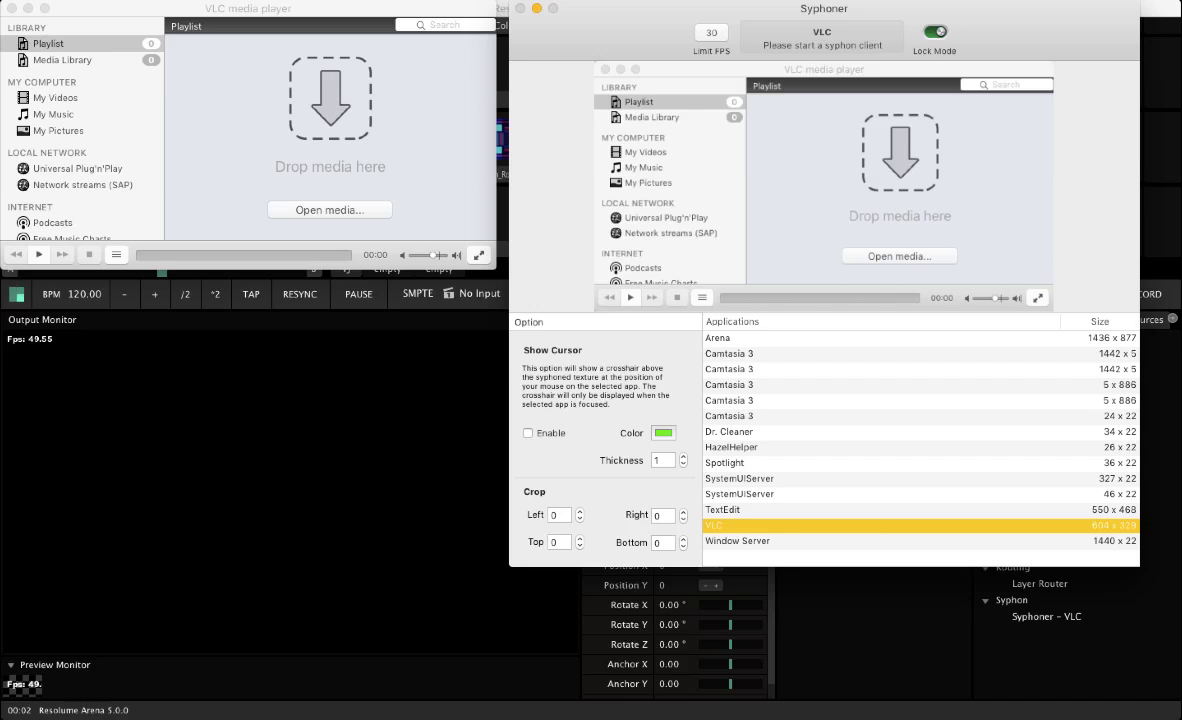
double_click(555, 542)
text(2)
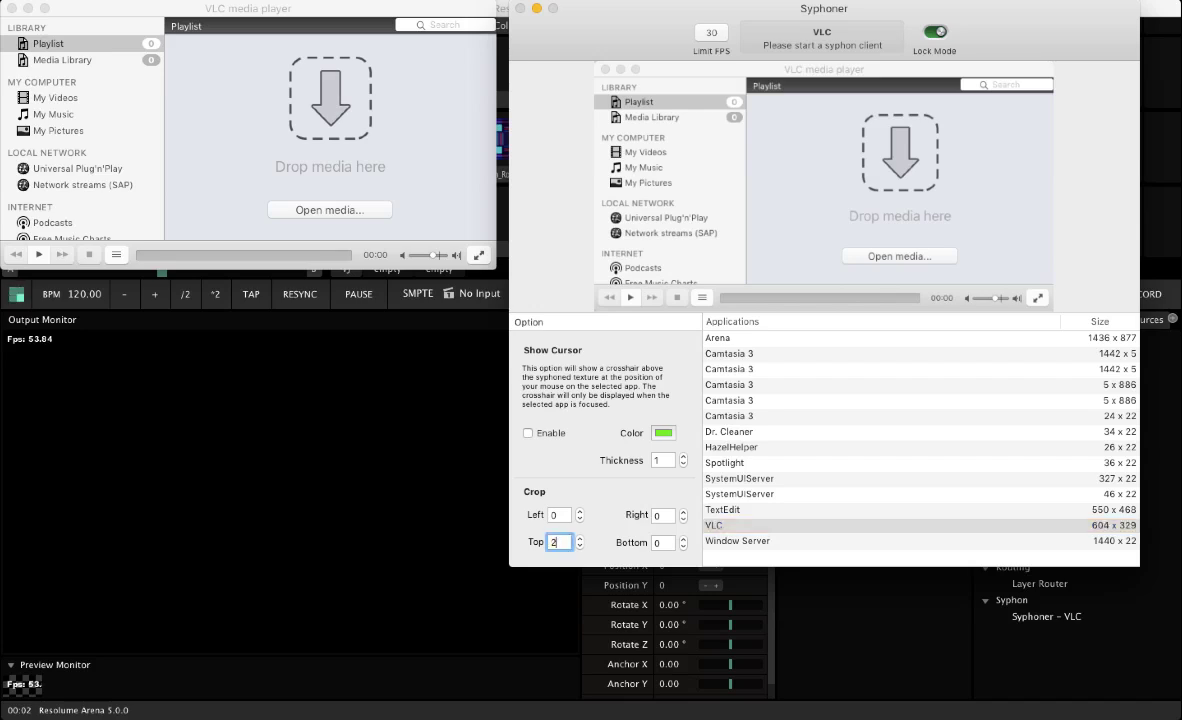
text(5)
key(Tab)
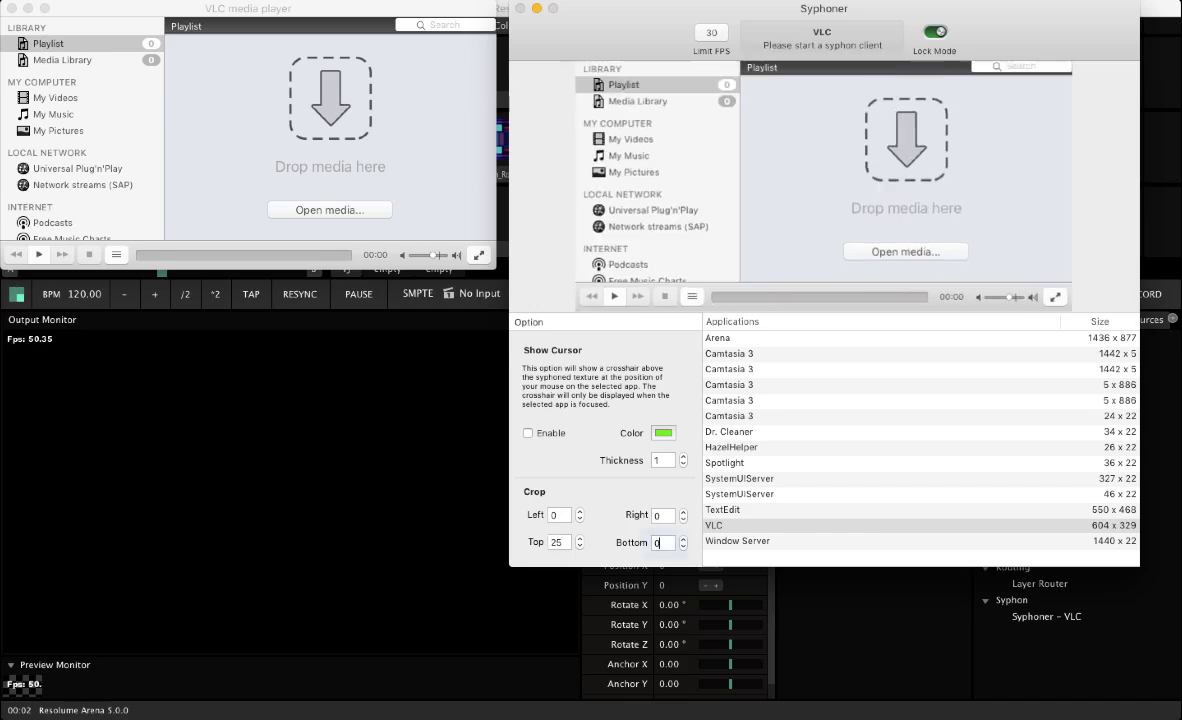
text(50)
key(Return)
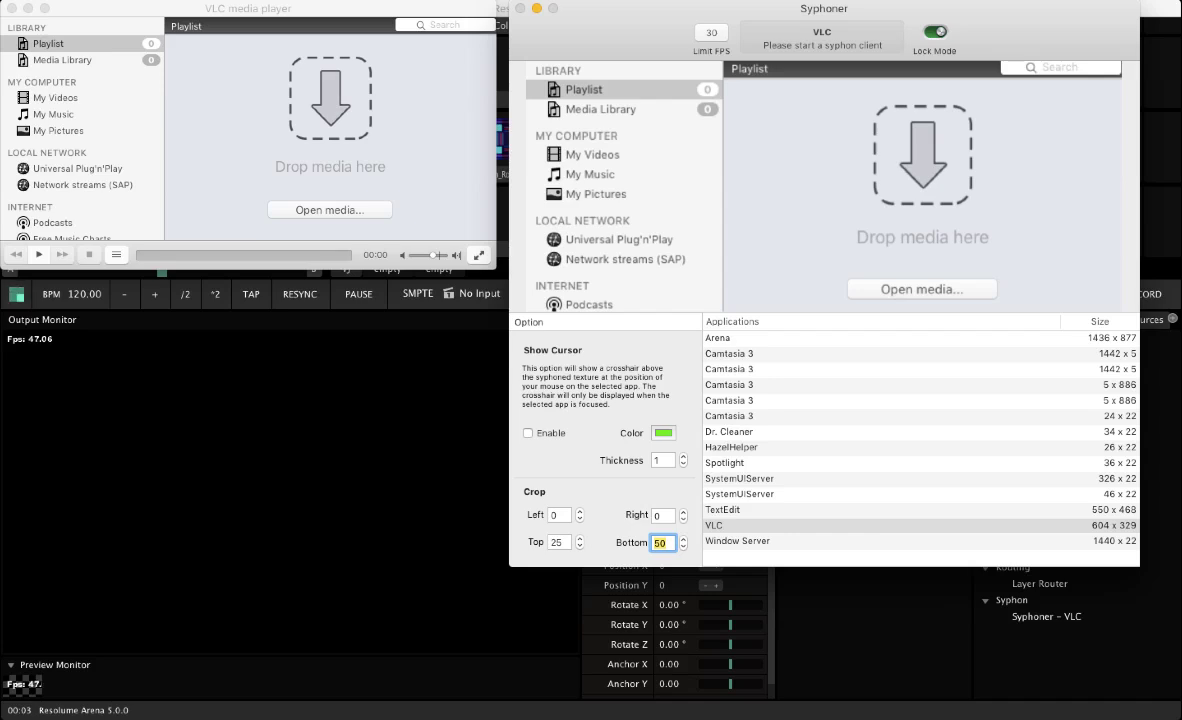
- Turn off Syphoner's Lock Mode and place the Syphoner - VLC source as an active clip in layer 1, column 1
click(935, 32)
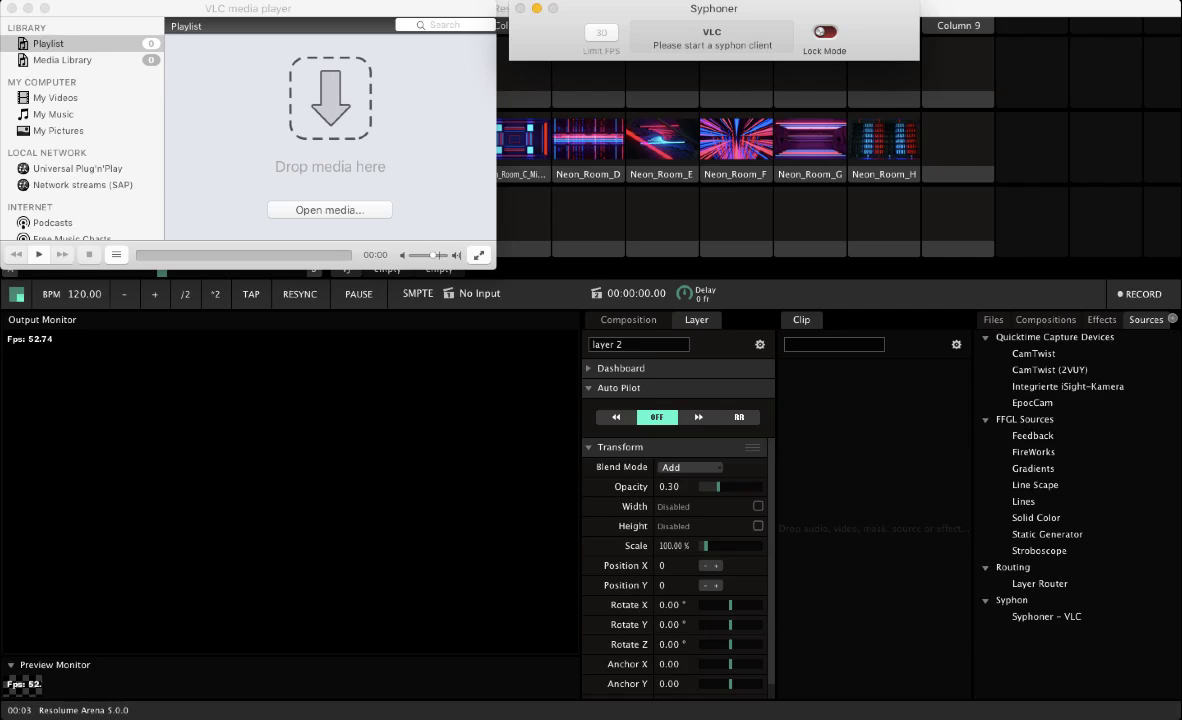
drag(248, 8, 265, 431)
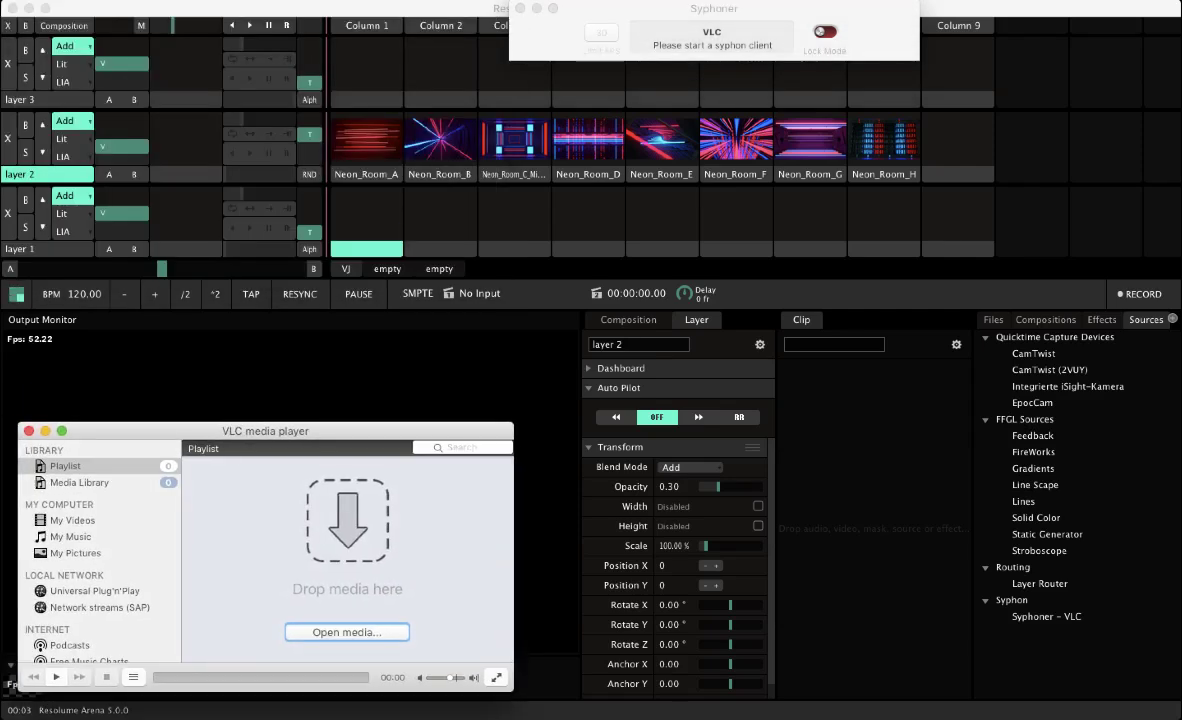
drag(1046, 616, 346, 196)
click(354, 207)
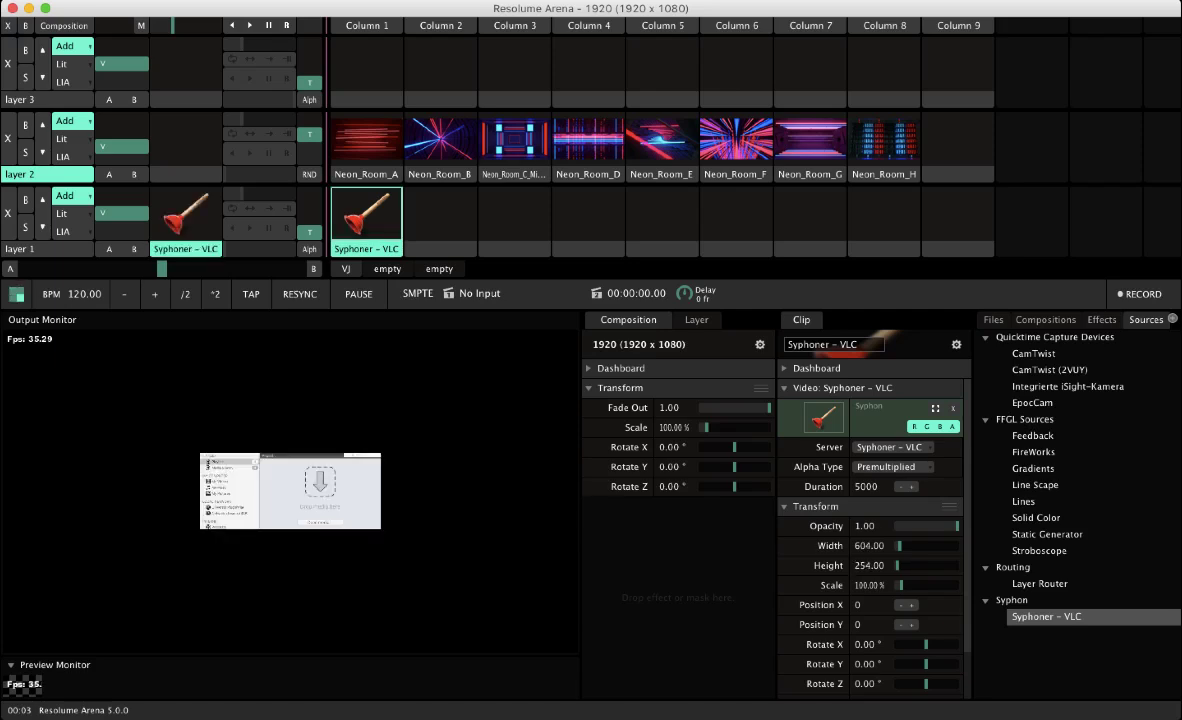
- Raise layer 1's video fader and set the Syphoner - VLC clip's scale to 200%
drag(122, 213, 122, 192)
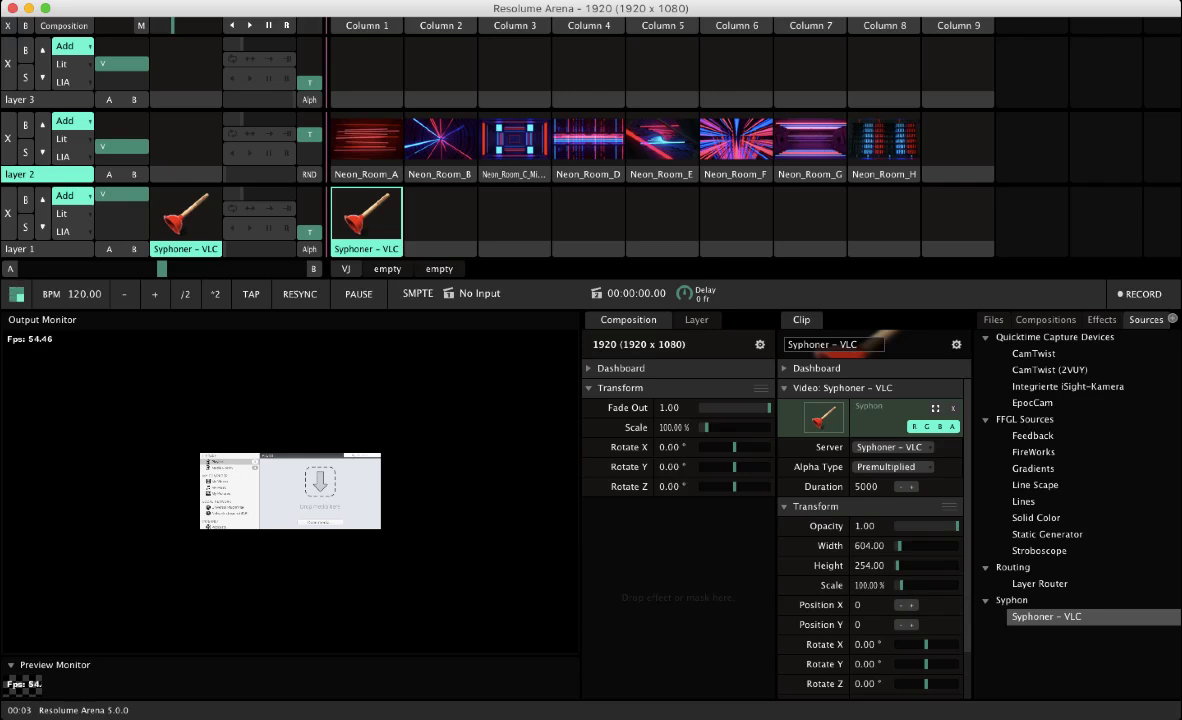
drag(901, 585, 908, 585)
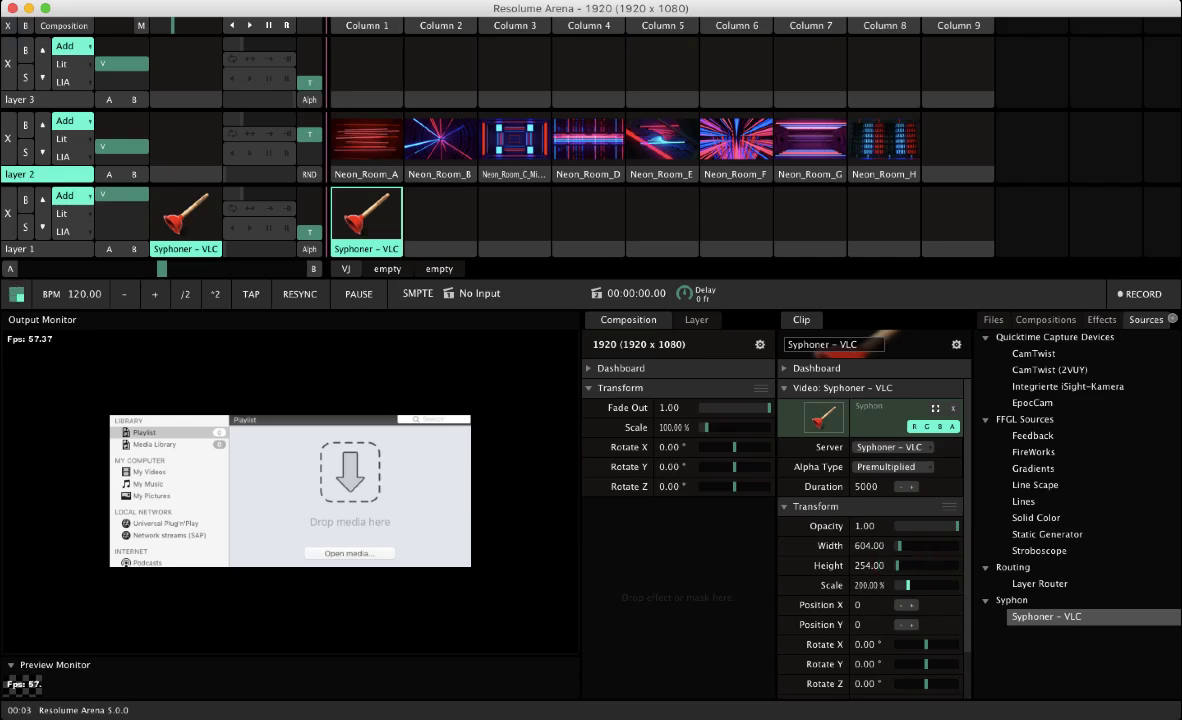
- Switch to VLC, move its window clear of Resolume's output monitor and open its network source dialog
key(ctrl+Up)
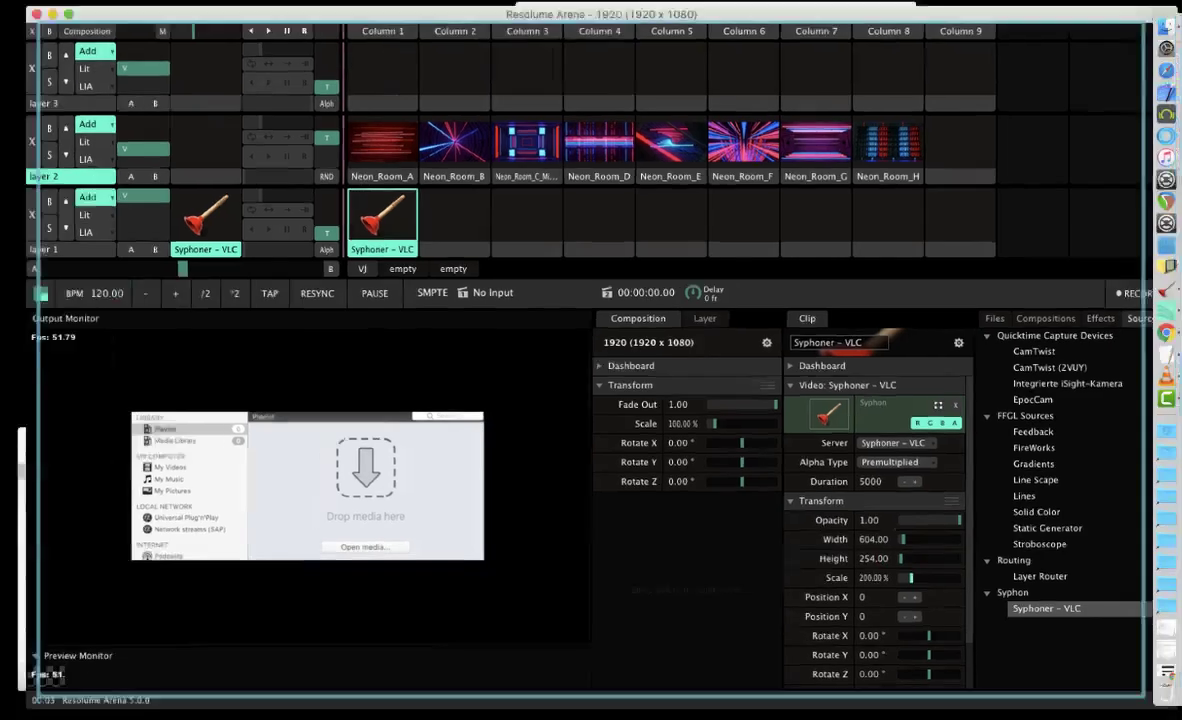
click(230, 600)
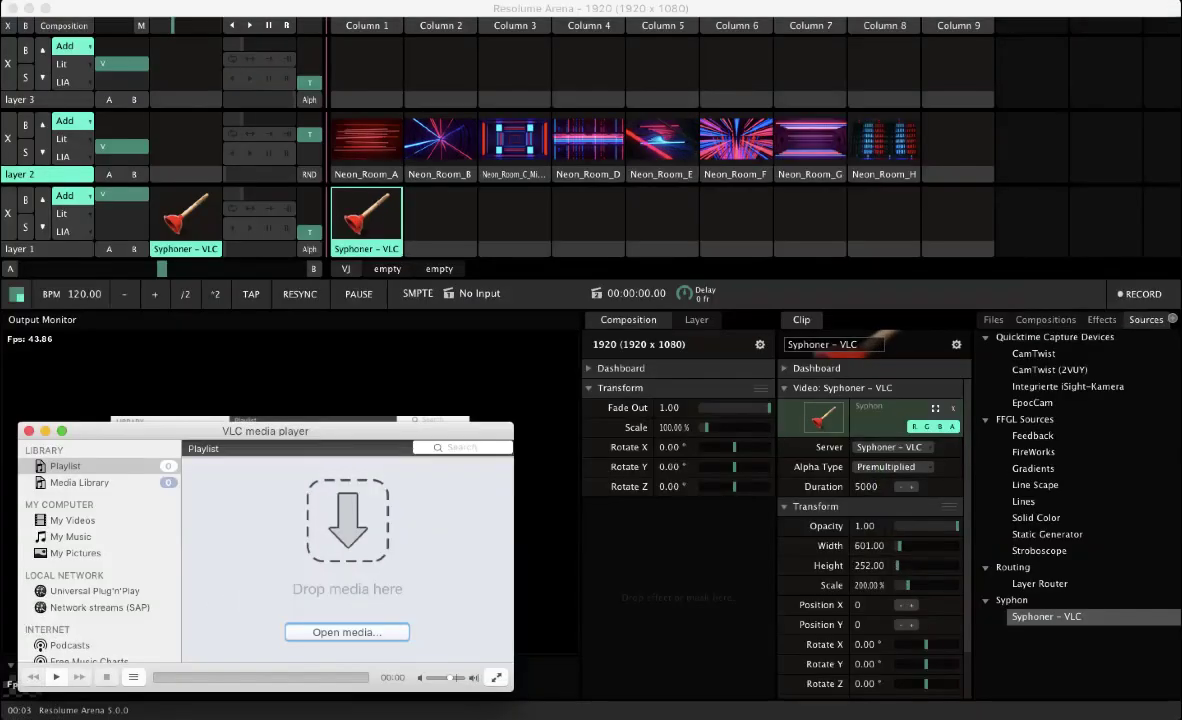
drag(265, 431, 384, 67)
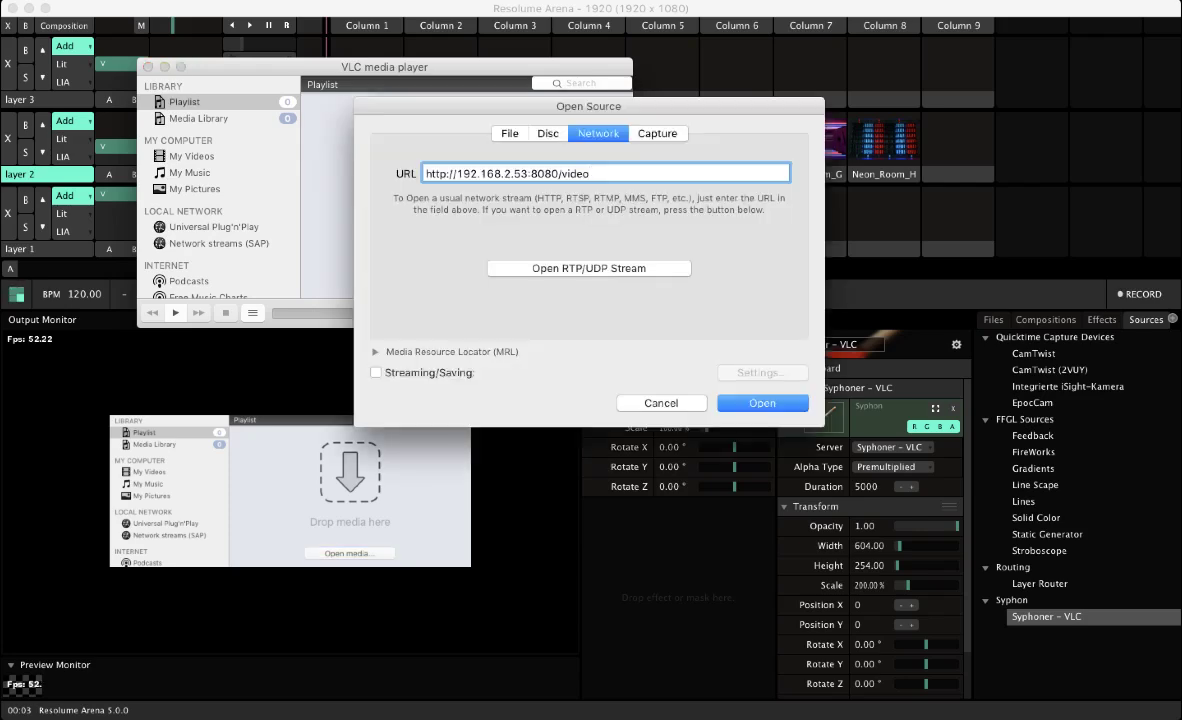
- Take the Big Buck Bunny address from vj-channel.rtf and play rtsp://wowzaec2demo.streamlock.net/vod/mp4:BigBuckBunny_115k.mov as a network stream in VLC
key(ctrl+Up)
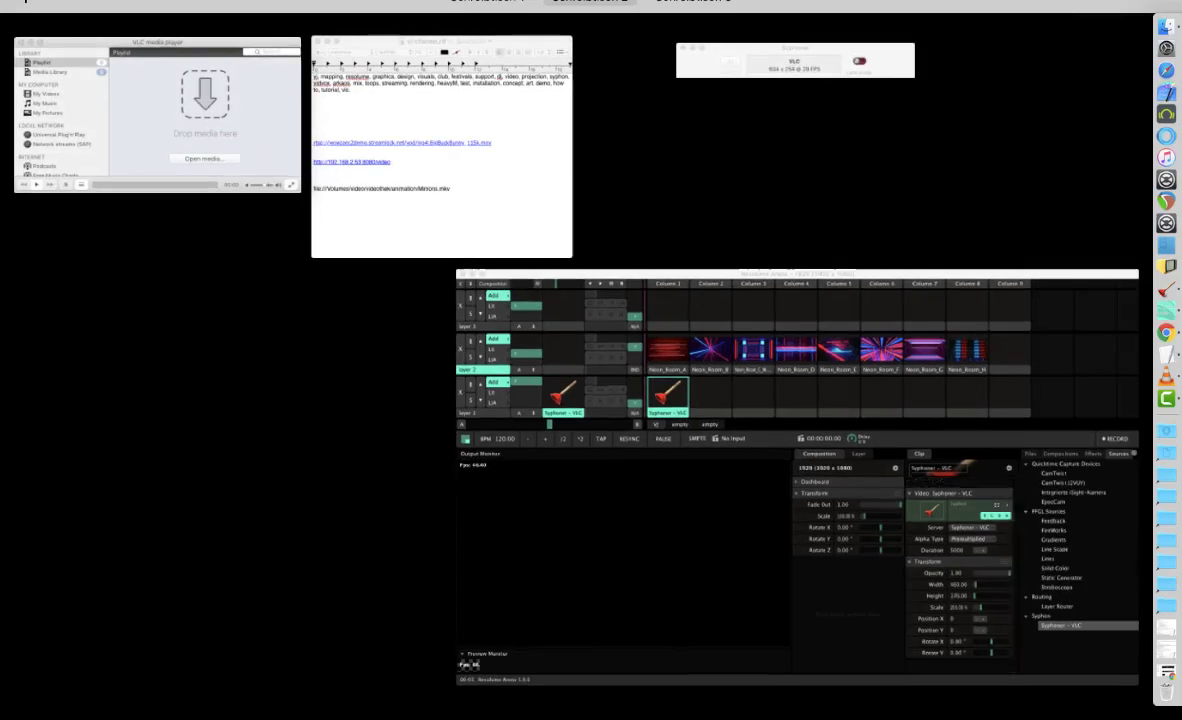
click(495, 215)
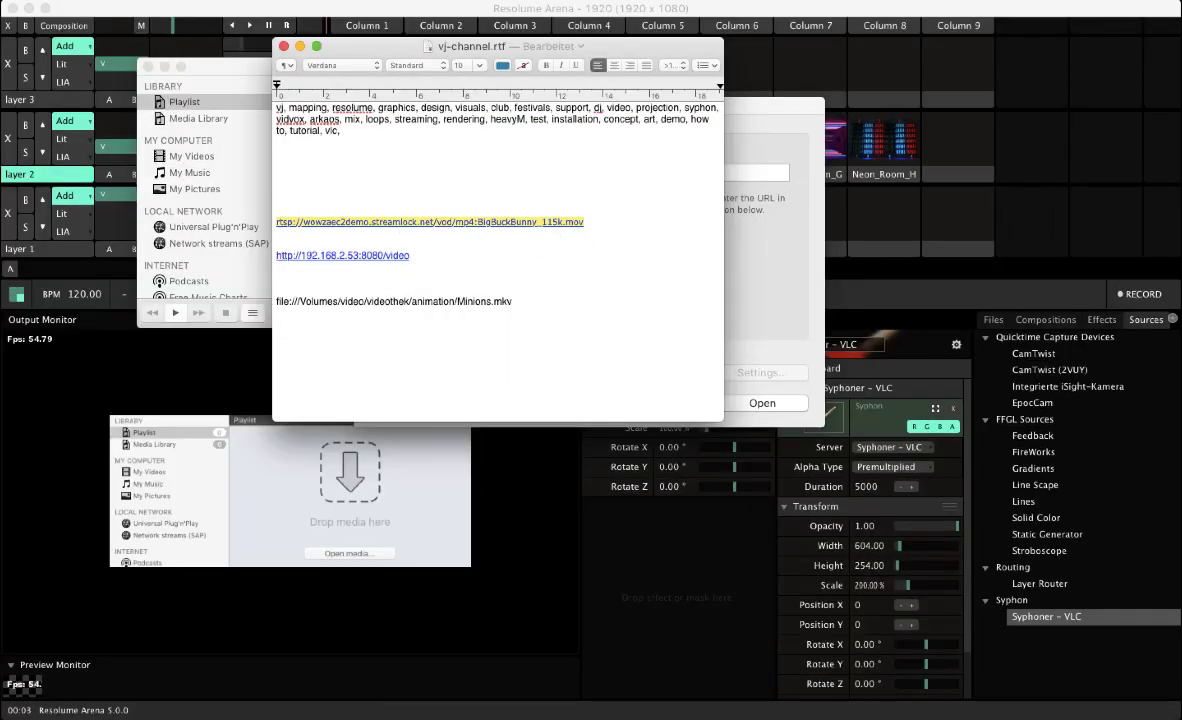
key(ctrl+Up)
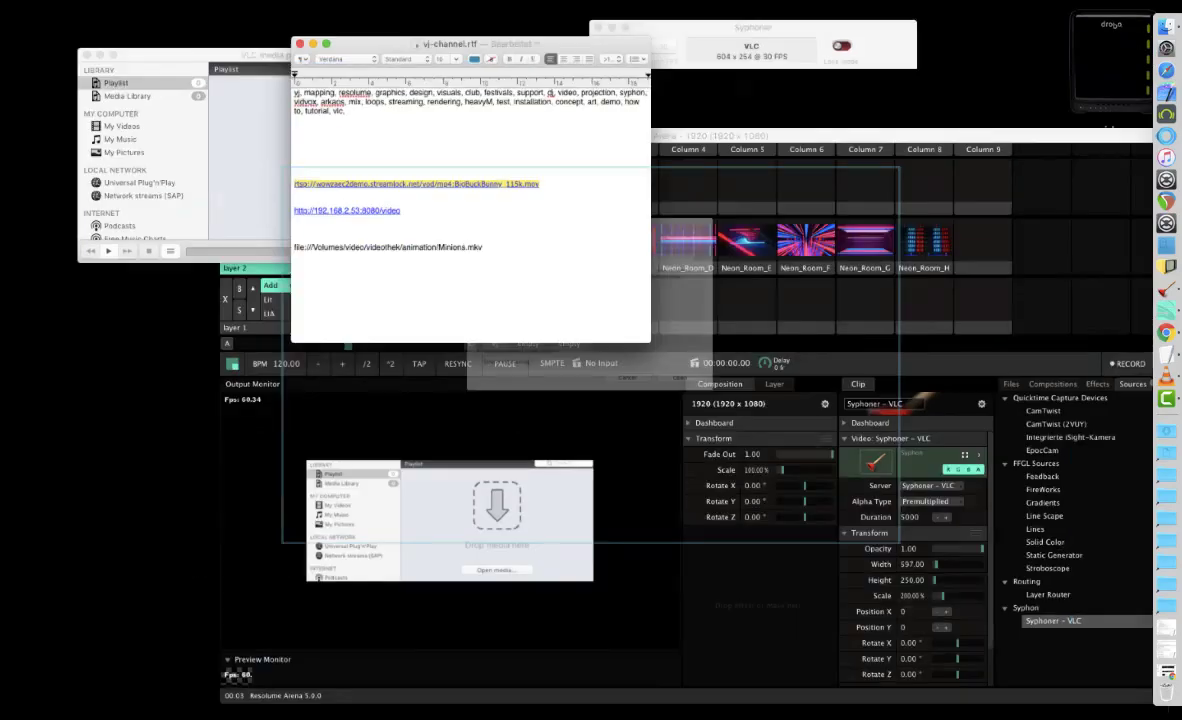
click(157, 118)
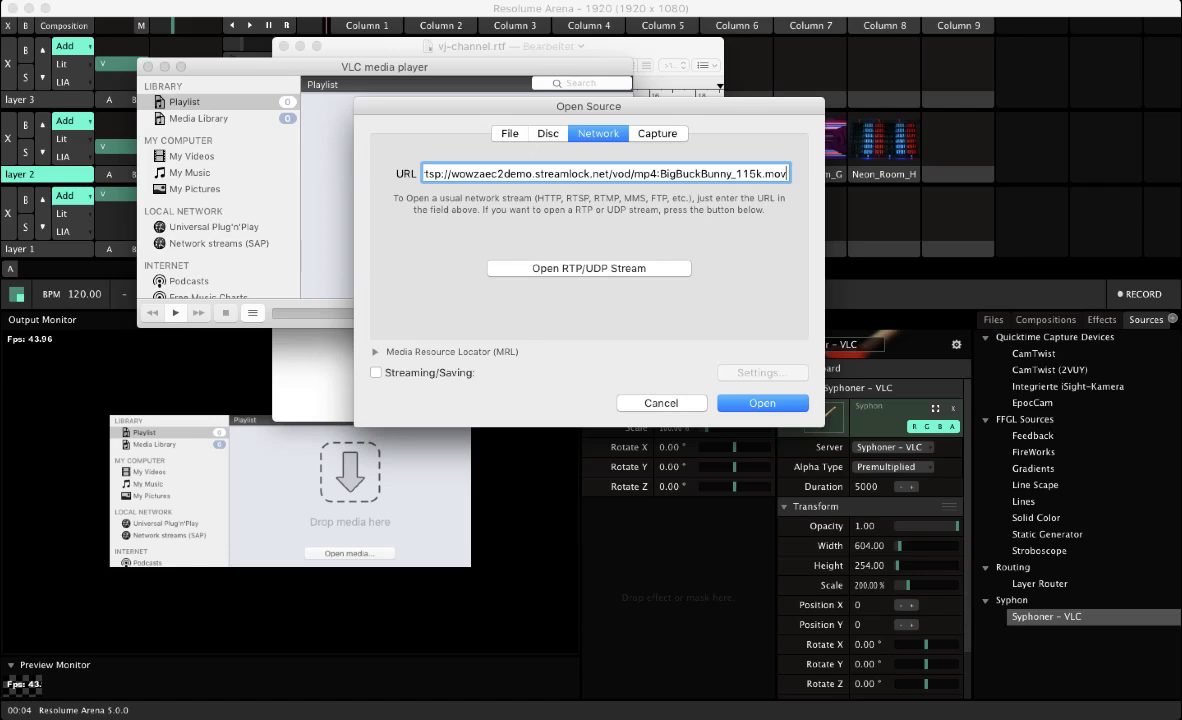
key(Return)
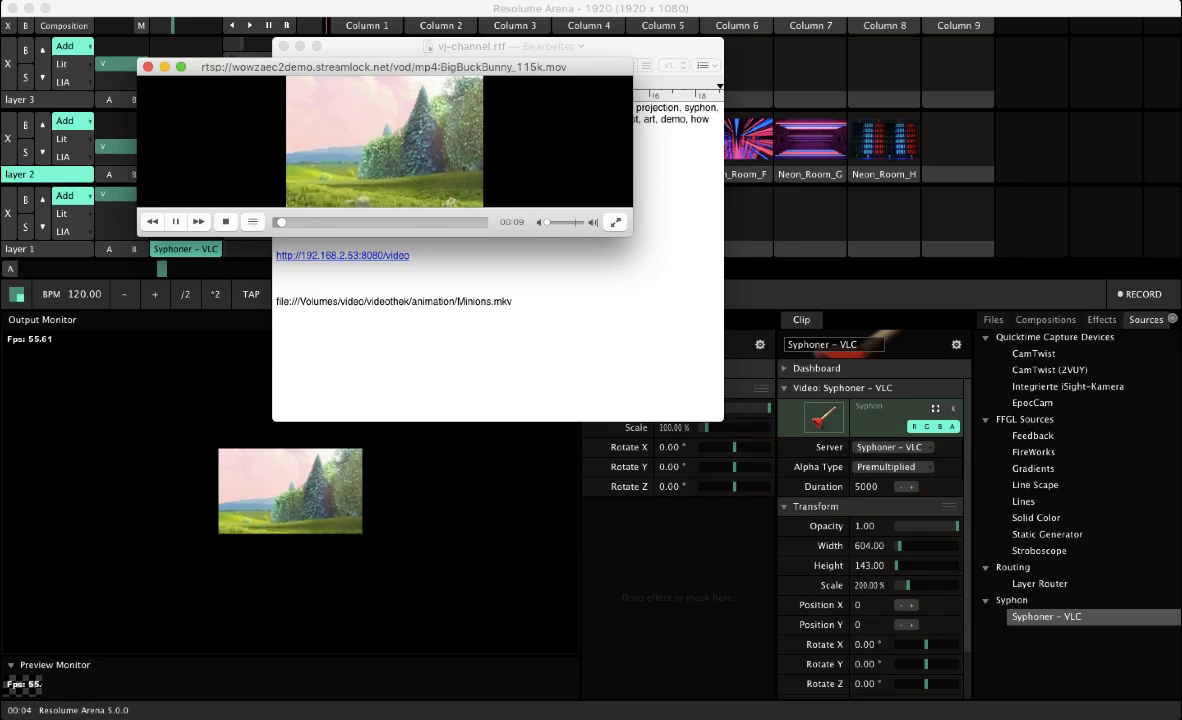
- Switch to Resolume Arena and set the Syphoner - VLC clip's scale to 786.67% to fill the output
key(super+Tab)
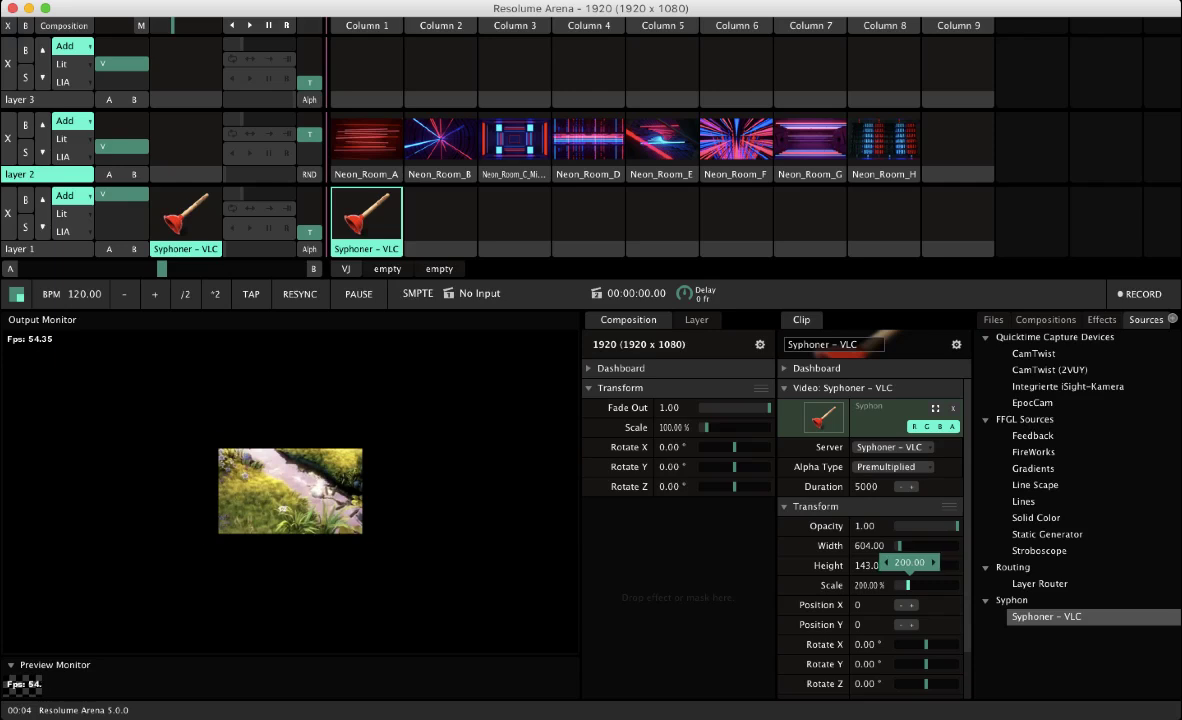
drag(914, 585, 943, 585)
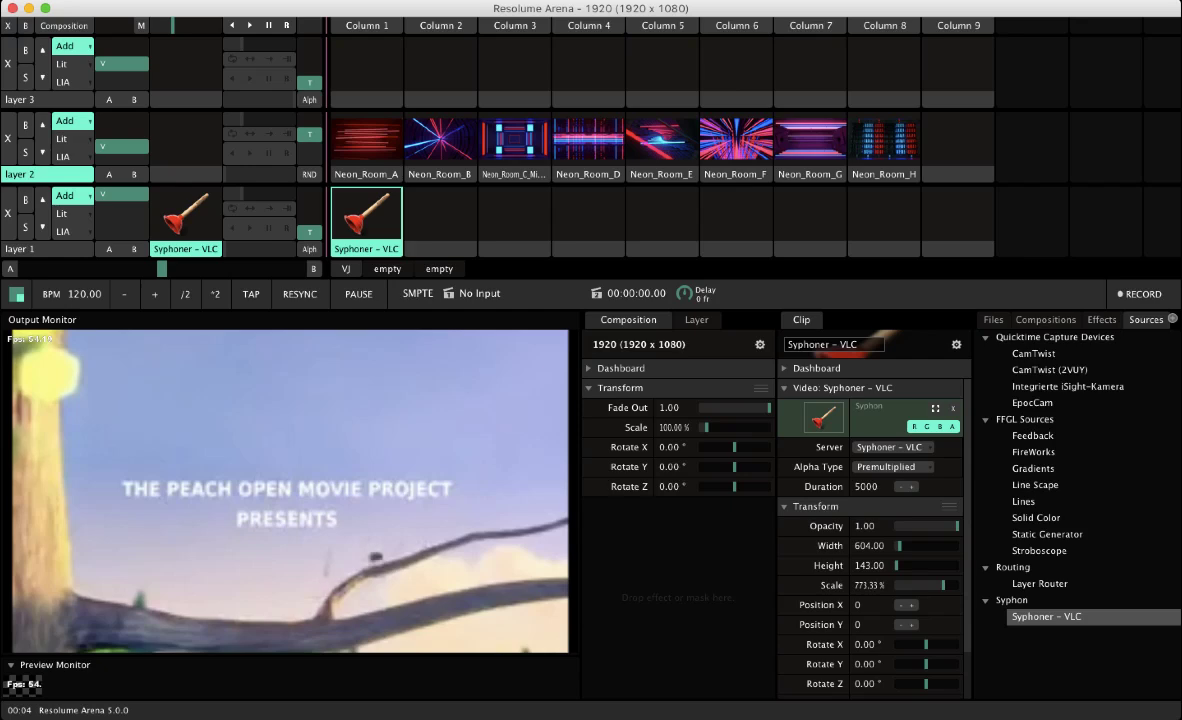
drag(943, 585, 944, 585)
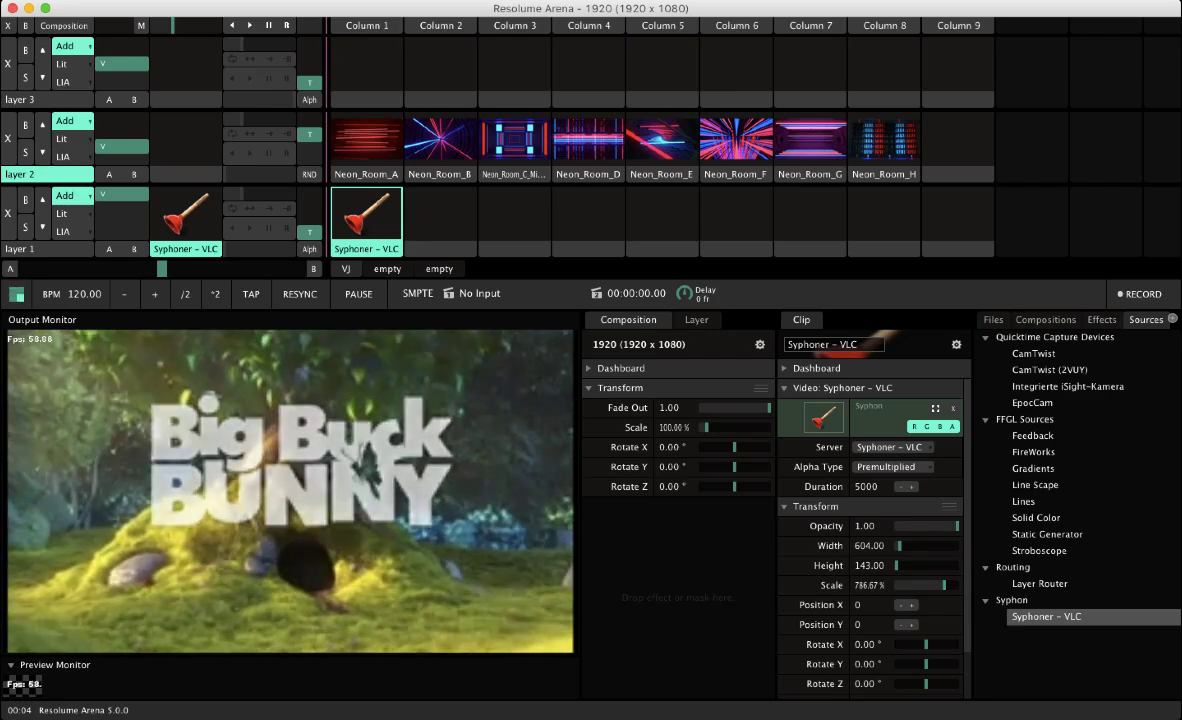
- Examine the left screen's input selection and output transformation in the advanced output setup, then save and close it
click(367, 1)
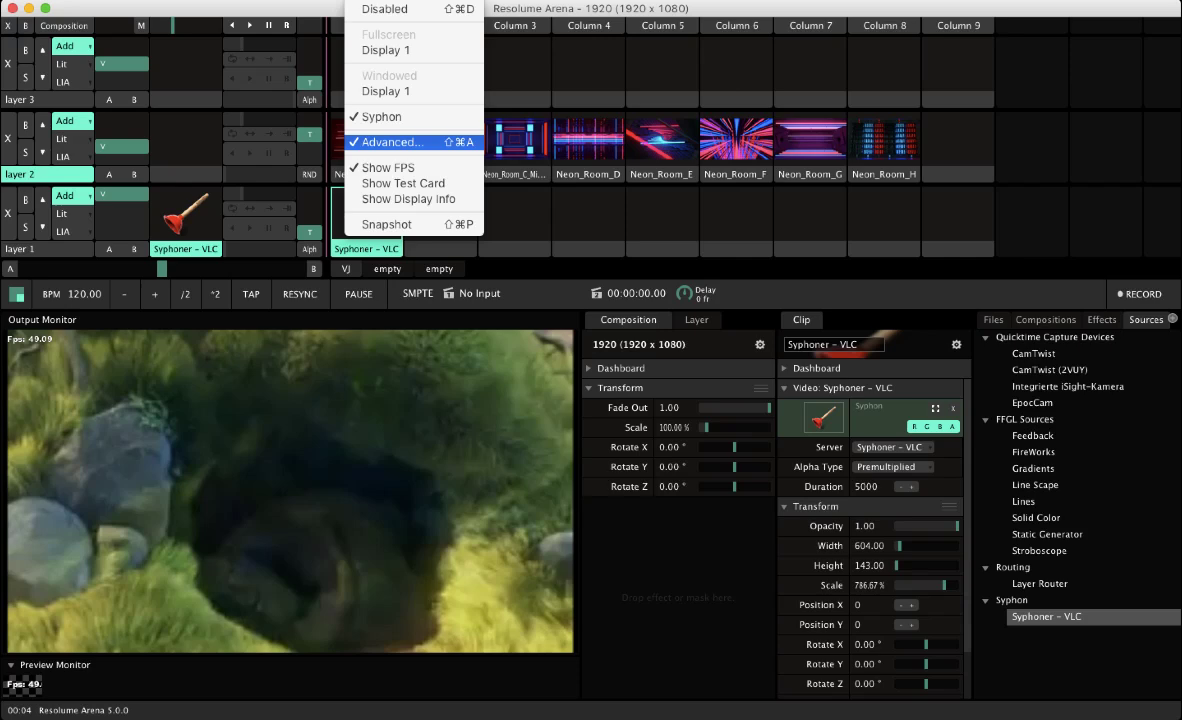
click(390, 142)
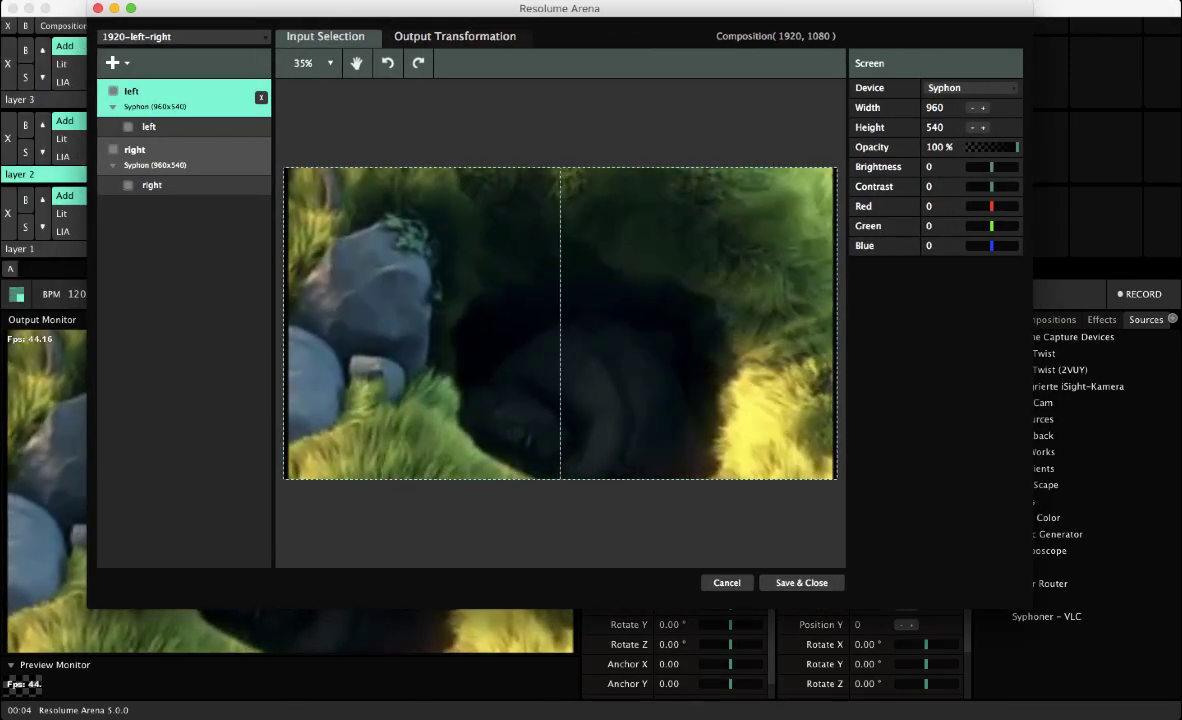
click(455, 37)
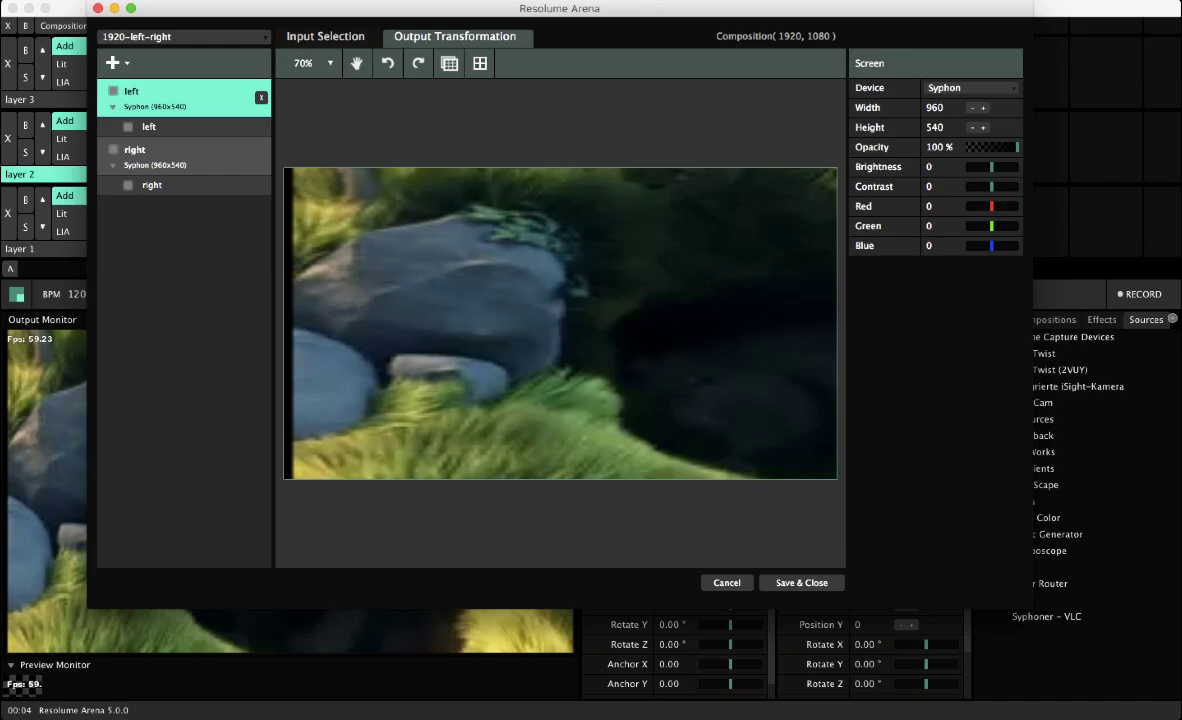
click(325, 36)
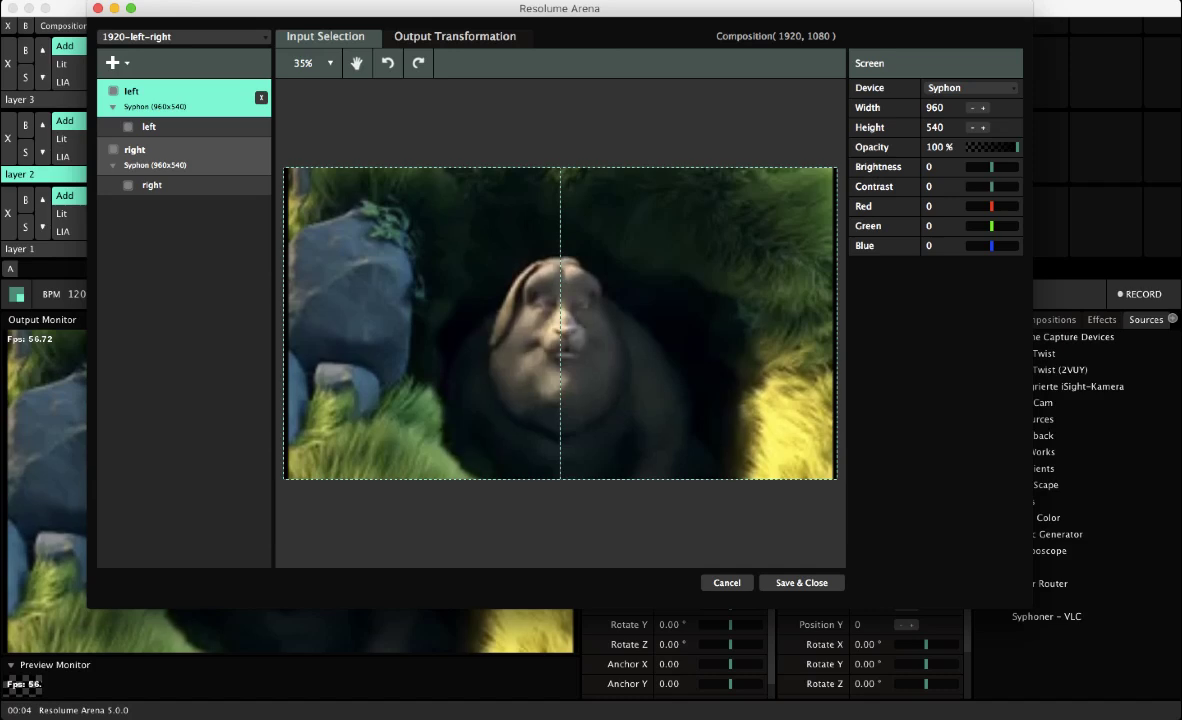
click(802, 583)
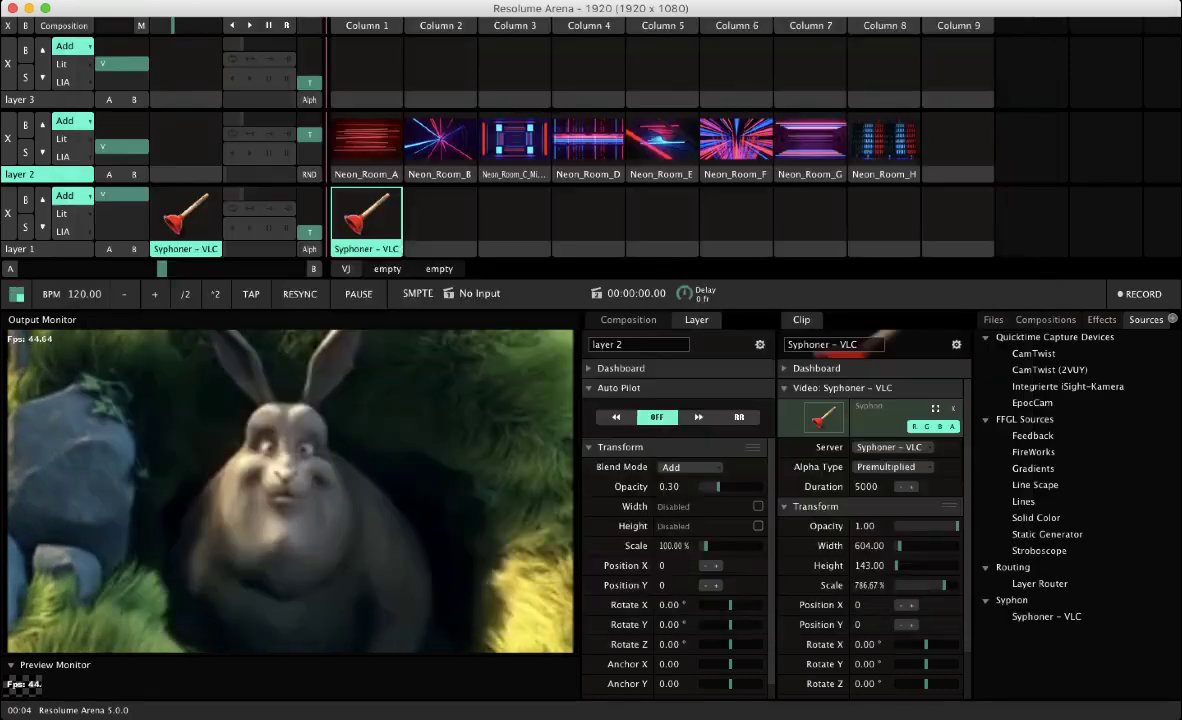
- Switch to vj-channel.rtf and copy the file path file:///Volumes/video/videothek/animation/Minions.mkv
key(ctrl+Up)
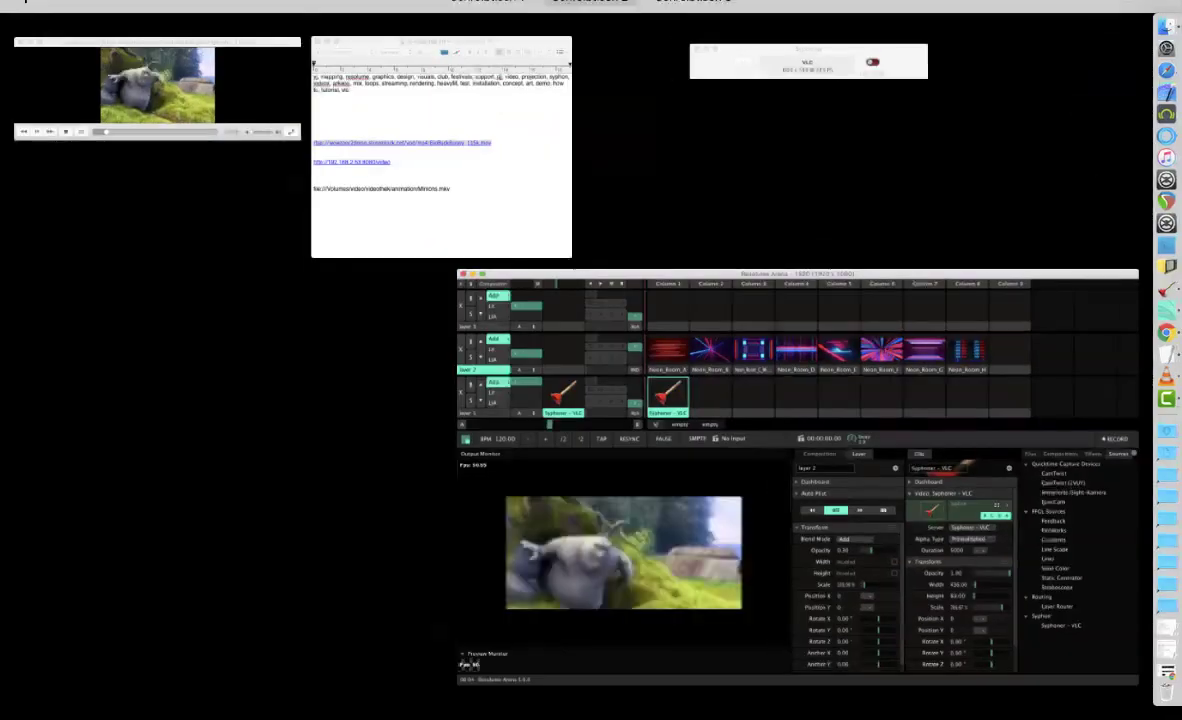
click(441, 150)
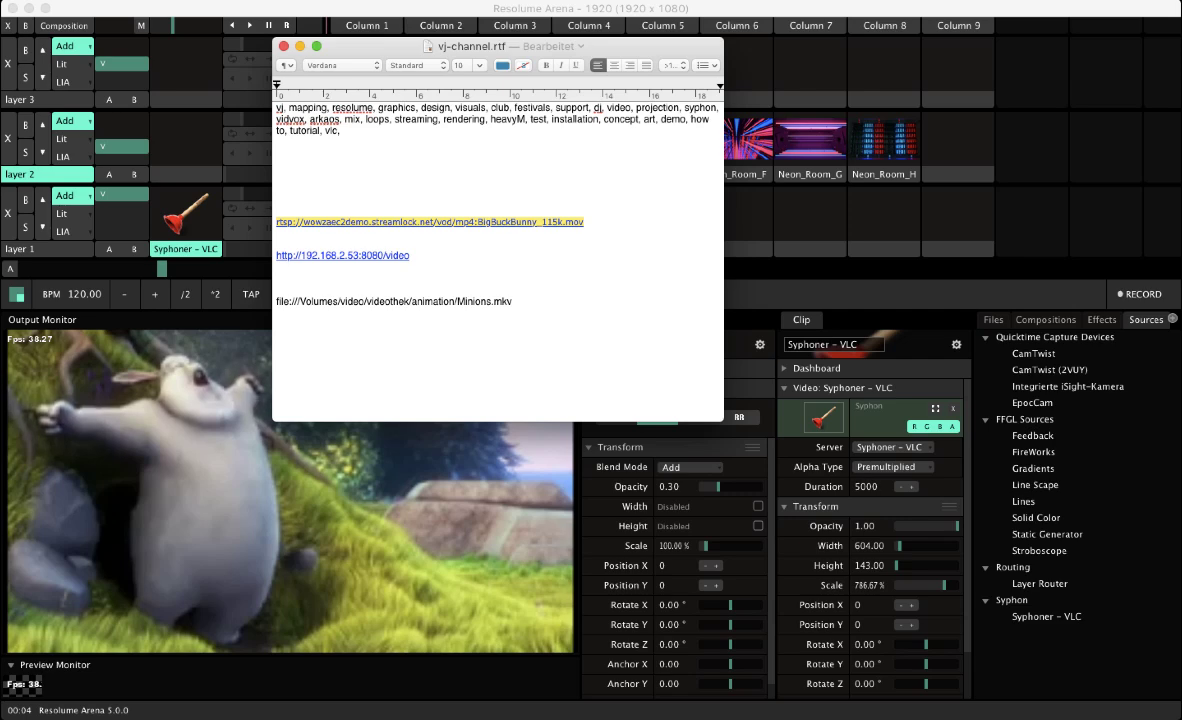
triple_click(394, 301)
key(super+c)
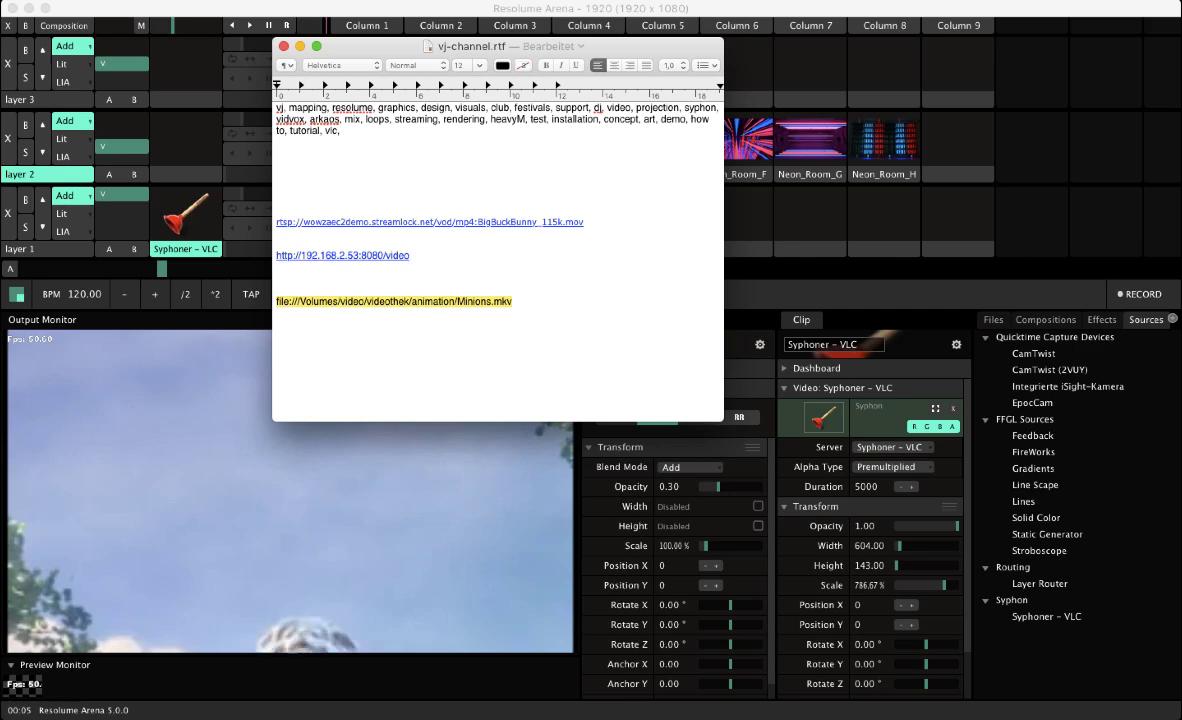
- Open file:///Volumes/video/videothek/animation/Minions.mkv as a network source in VLC and choose to always continue playback
key(ctrl+Up)
click(150, 95)
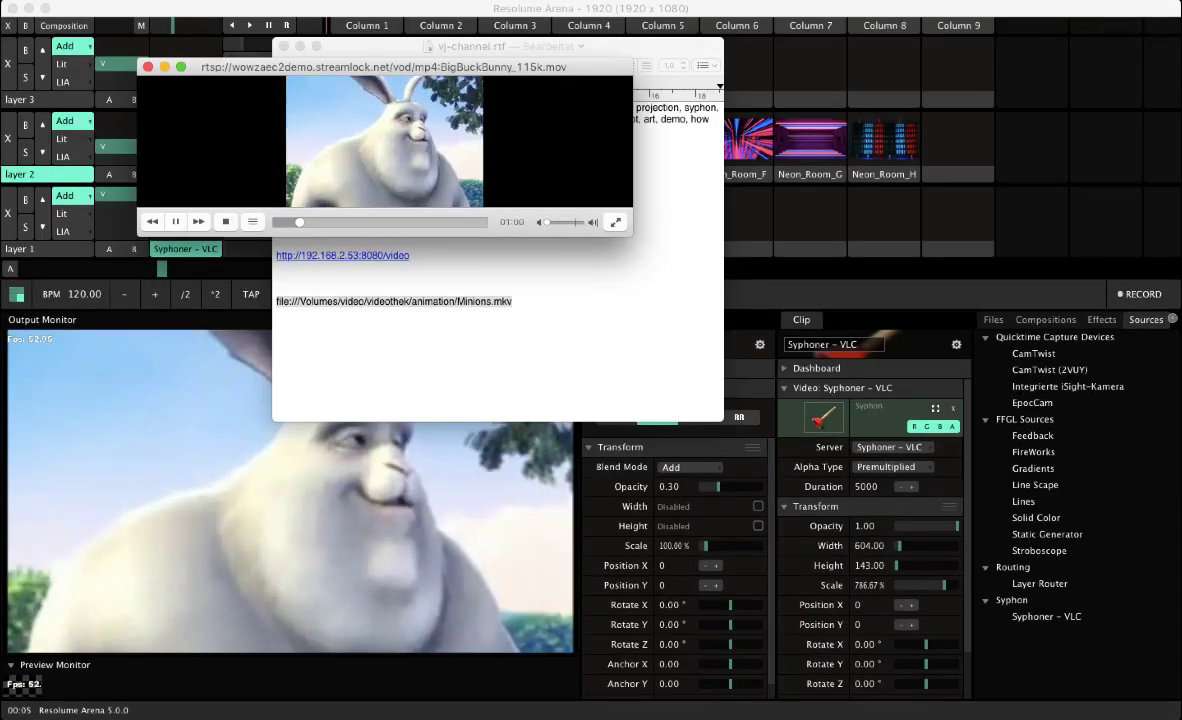
key(super+n)
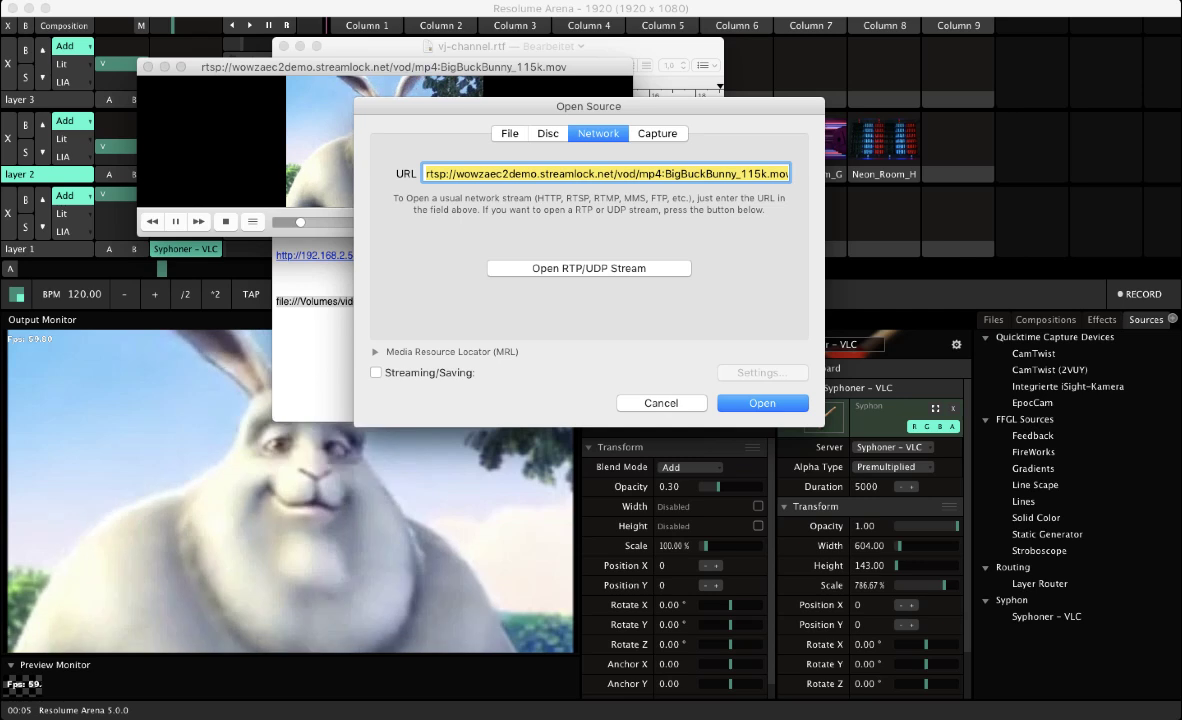
key(BackSpace)
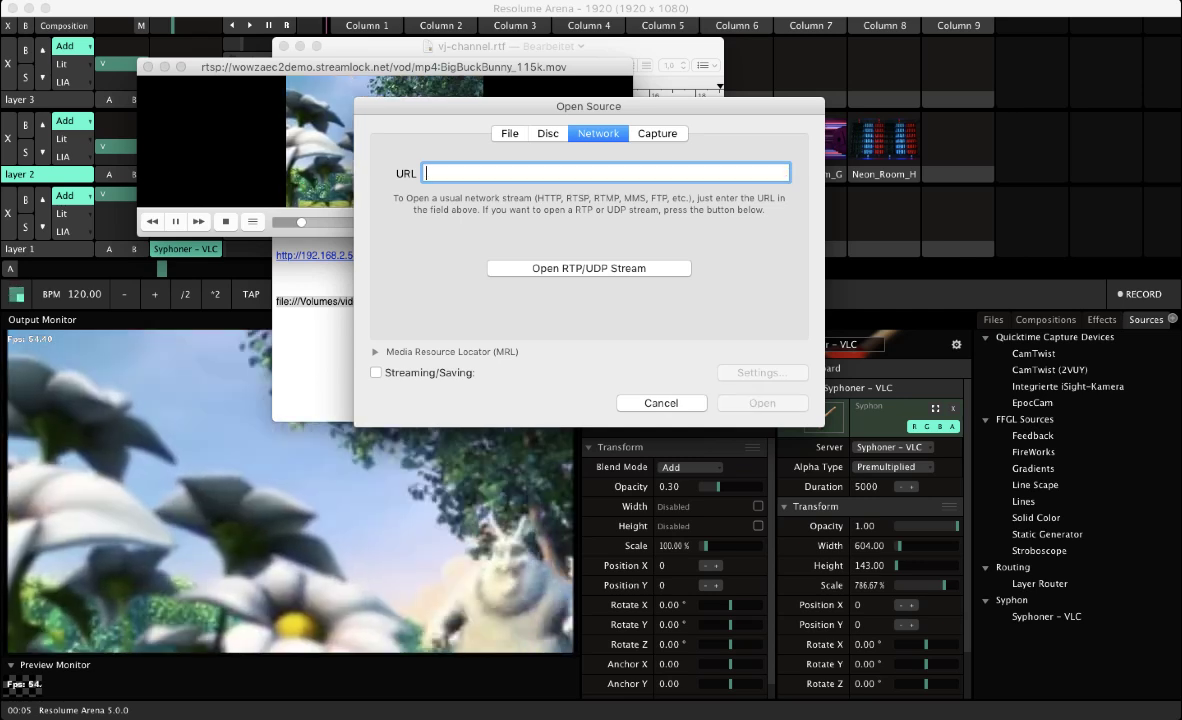
key(super+v)
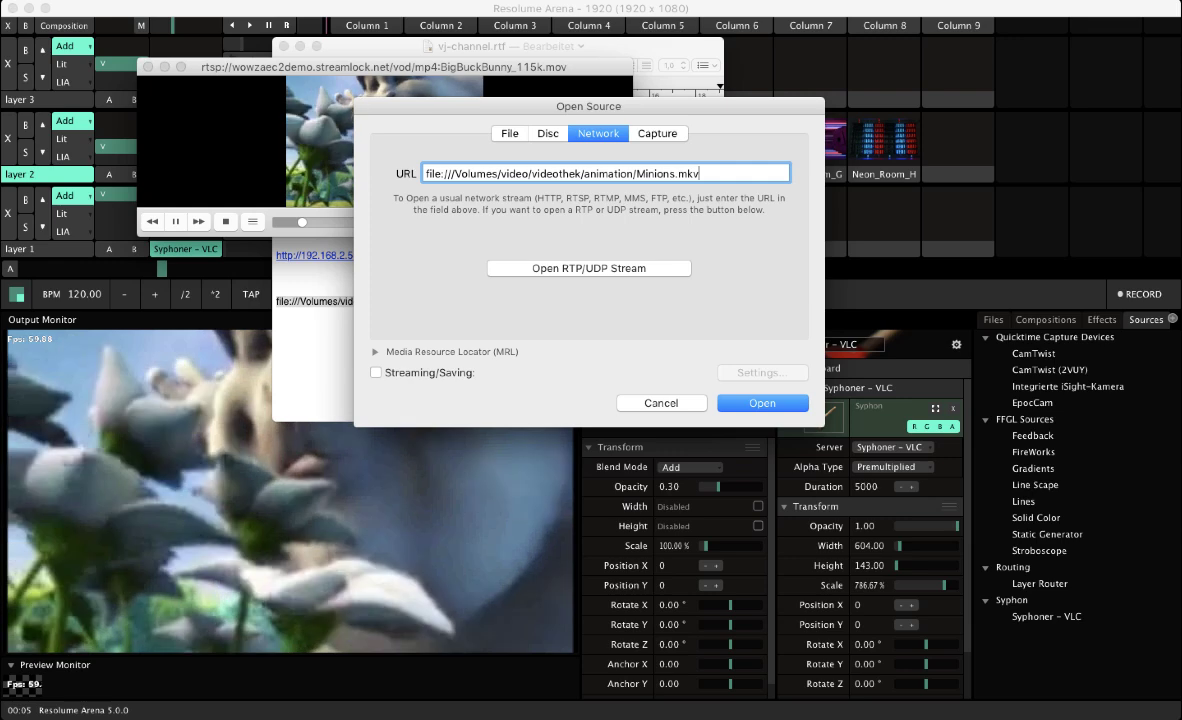
key(Return)
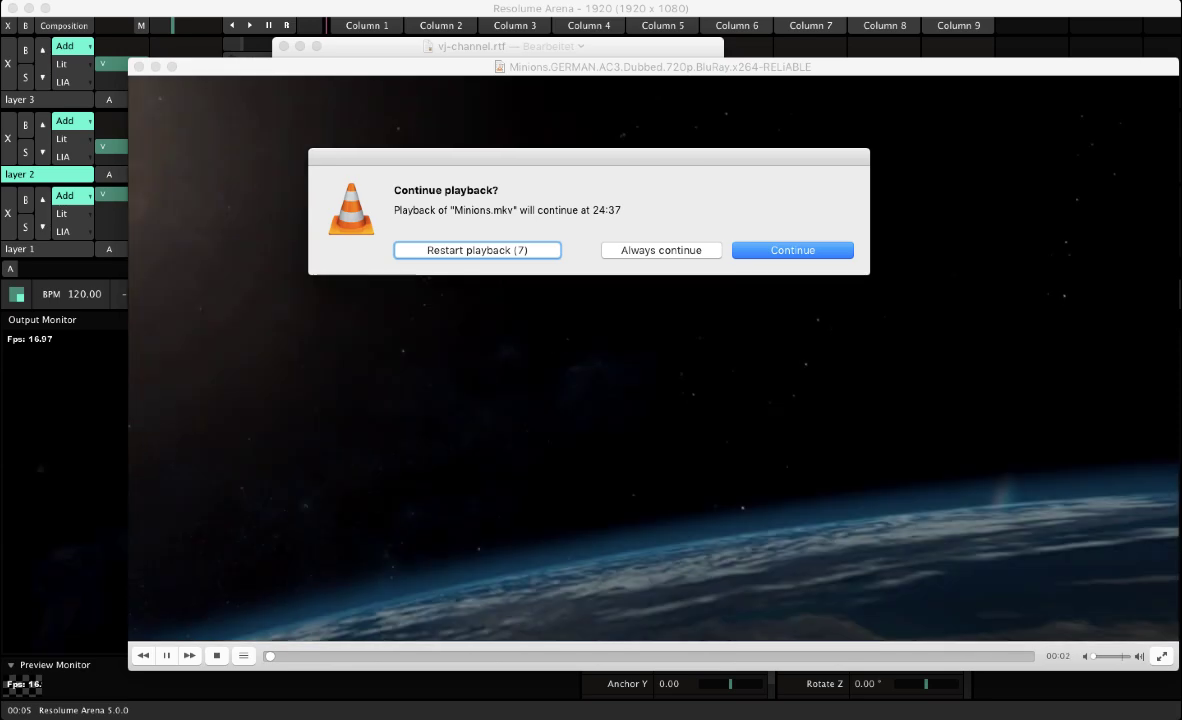
click(661, 250)
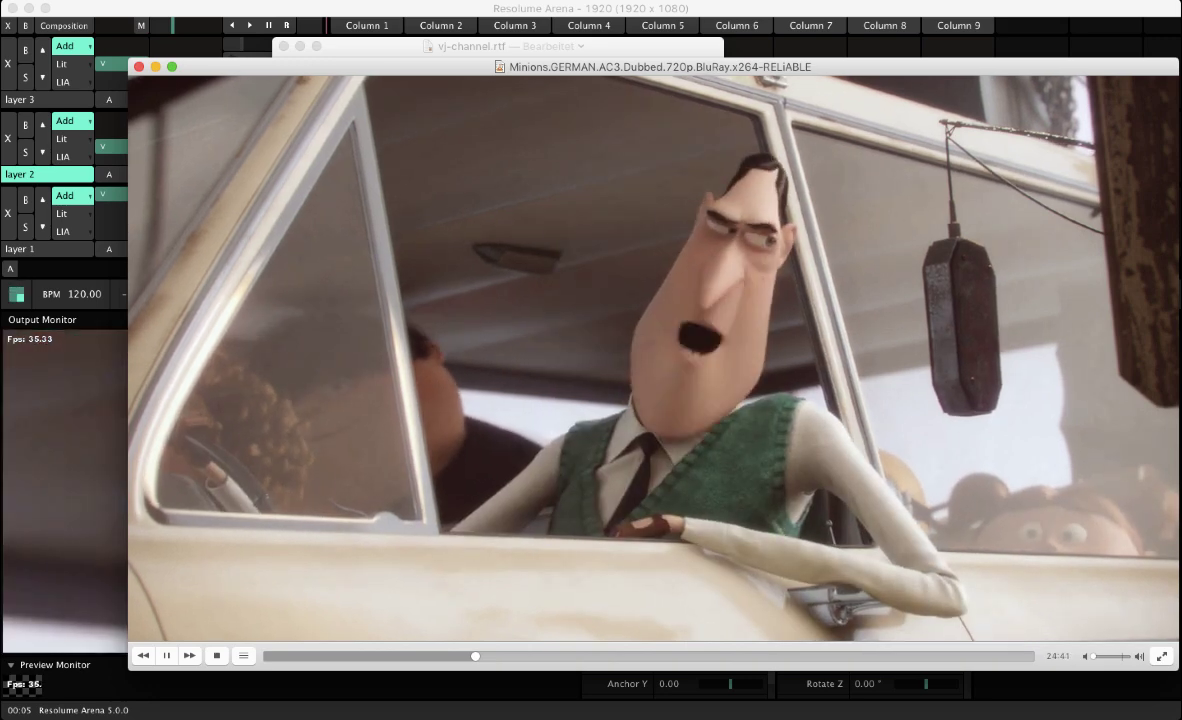
- Switch to Resolume Arena and reduce the Syphoner - VLC clip's scale to 160%
key(ctrl+Up)
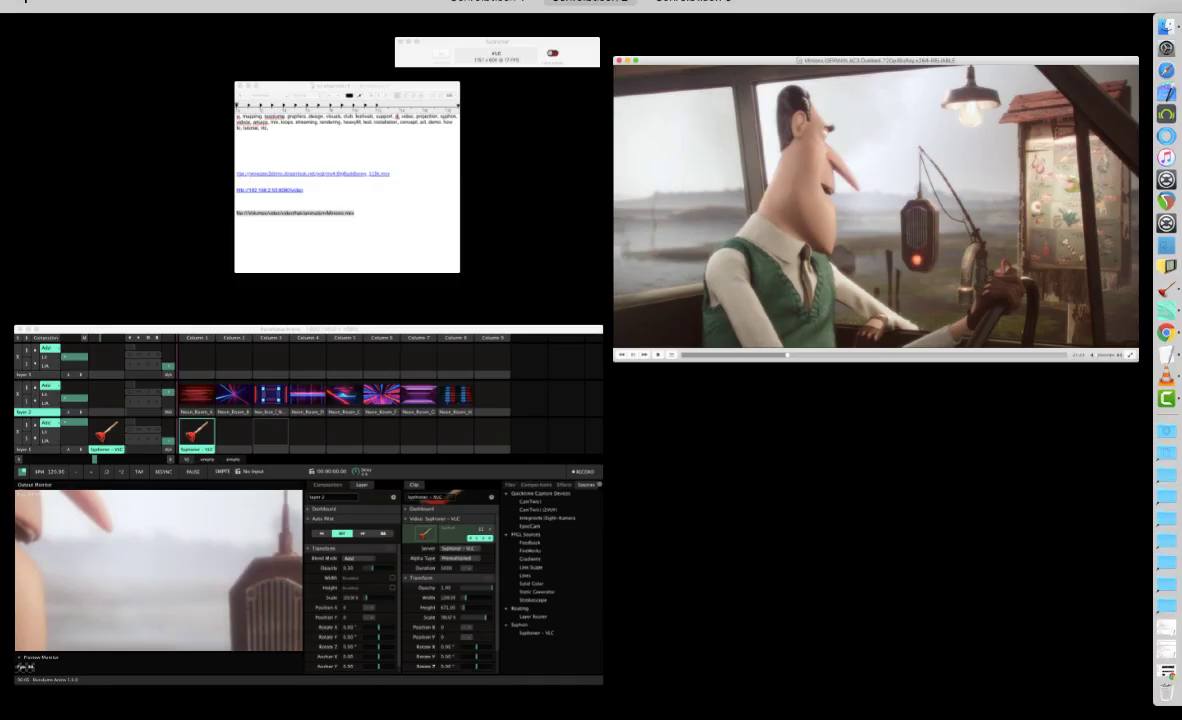
click(420, 430)
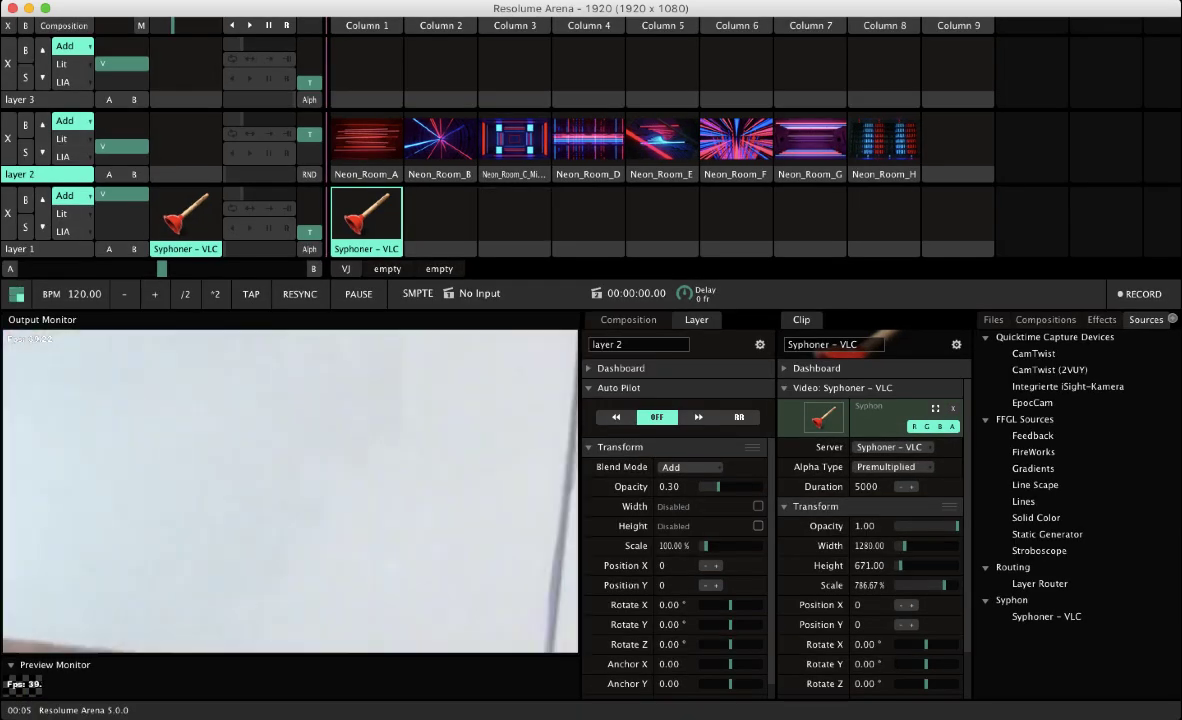
drag(944, 585, 905, 585)
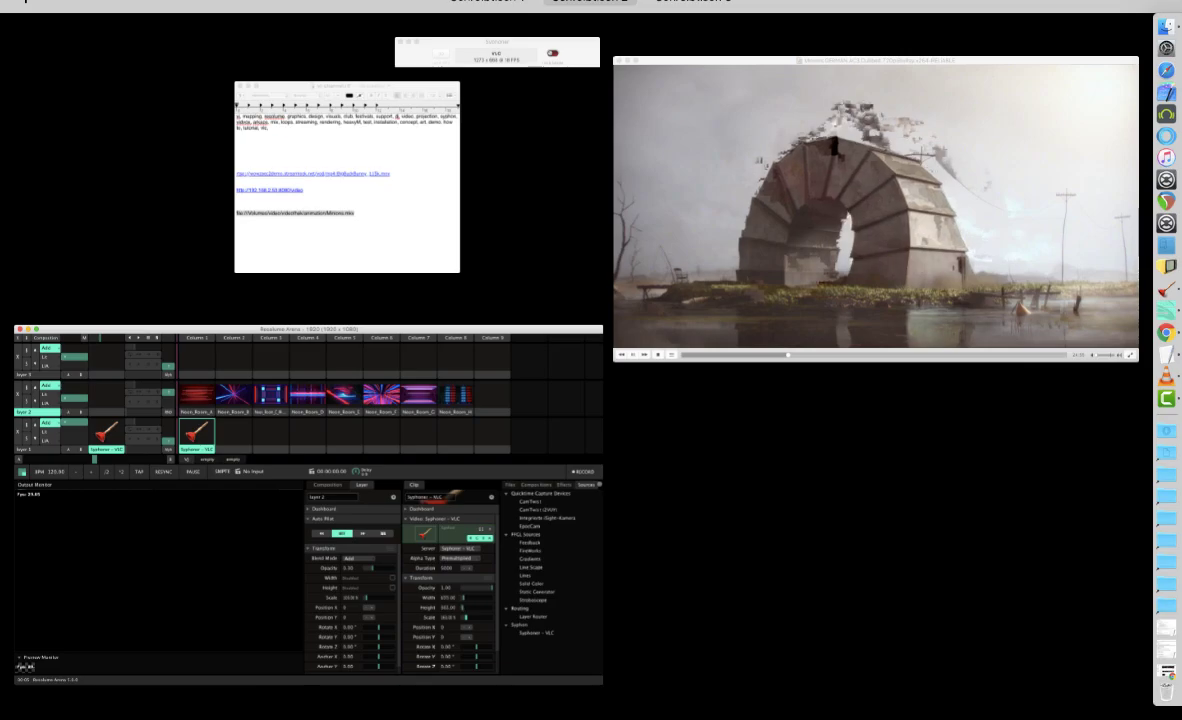
- Switch to VLC, shrink its window to about 724 x 448 and move it beside Resolume's output monitor
click(876, 250)
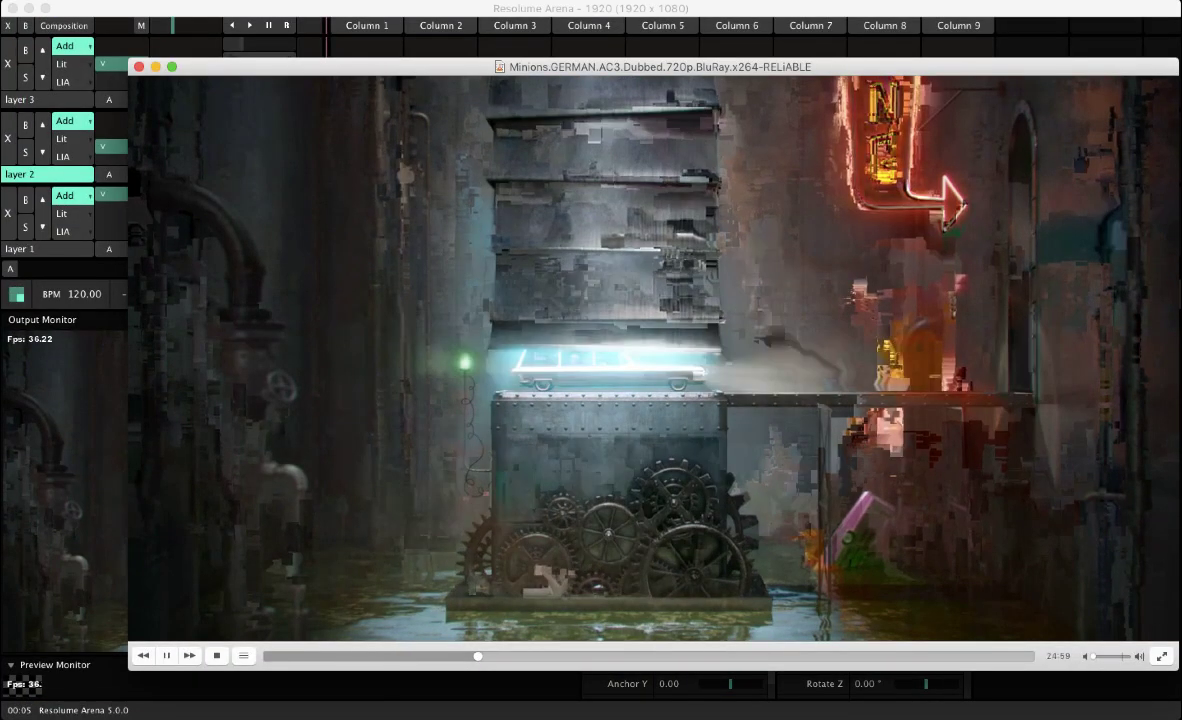
drag(1178, 58, 721, 304)
drag(640, 312, 978, 109)
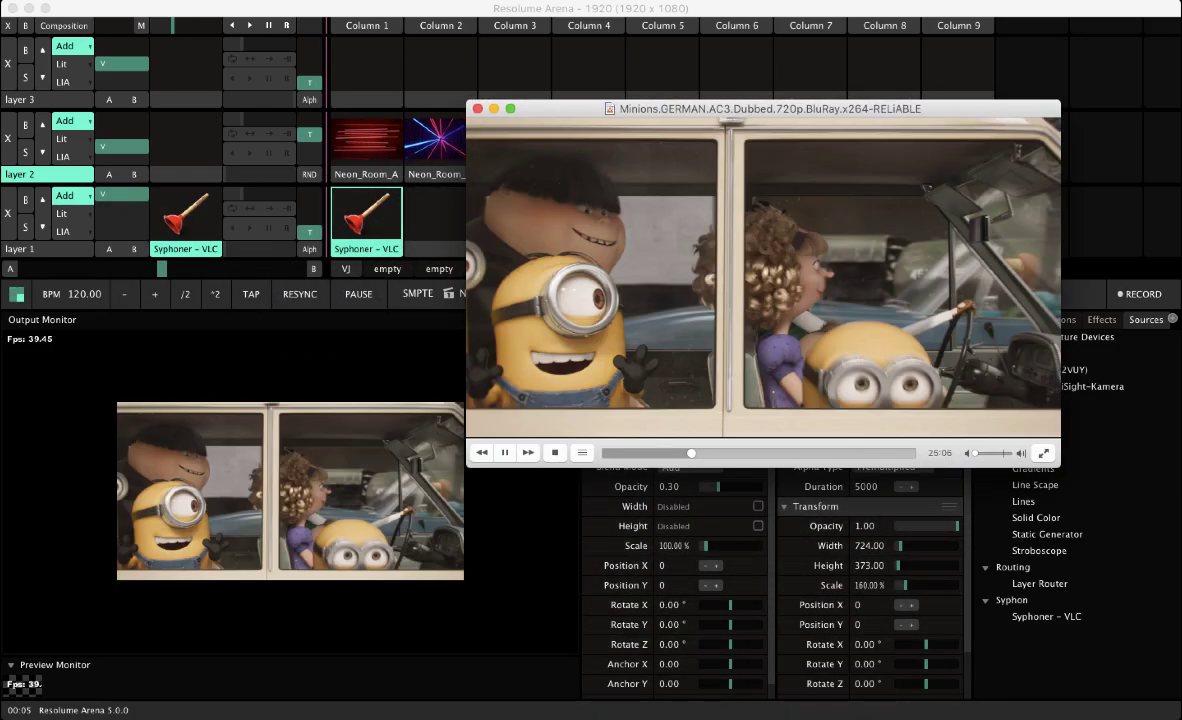
- Bring Syphoner forward with Lock Mode on and its window expanded, and move the VLC window clear of Syphoner's preview
key(ctrl+Up)
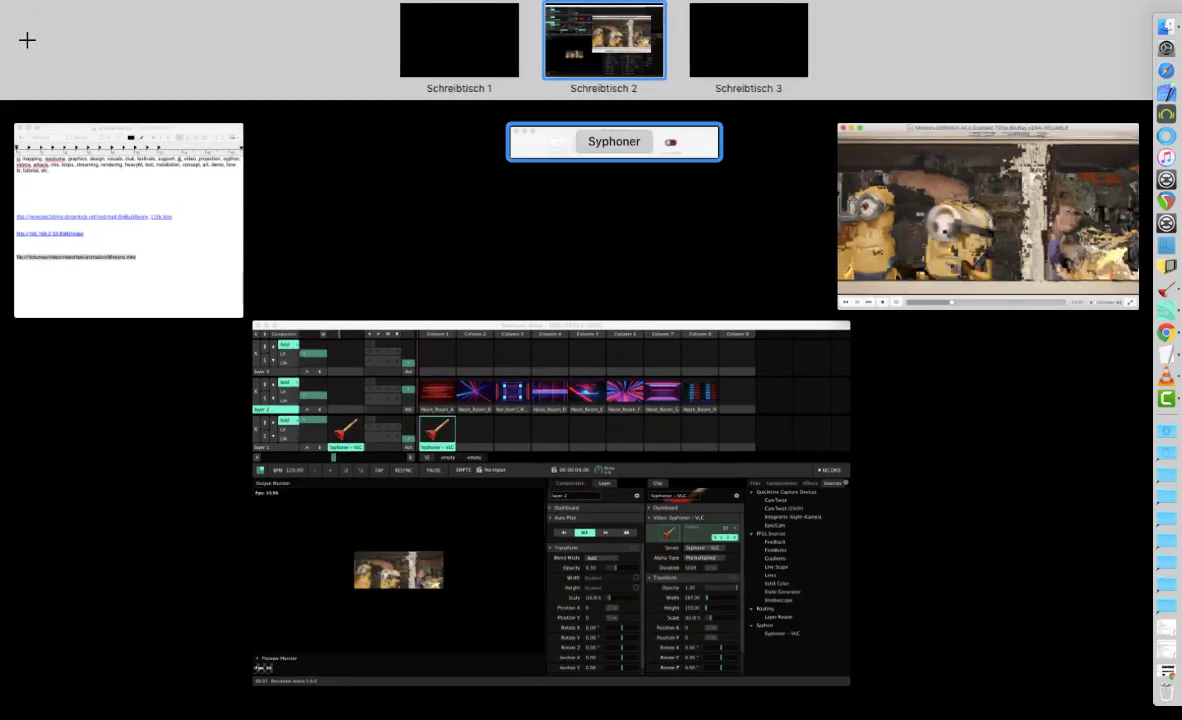
click(650, 142)
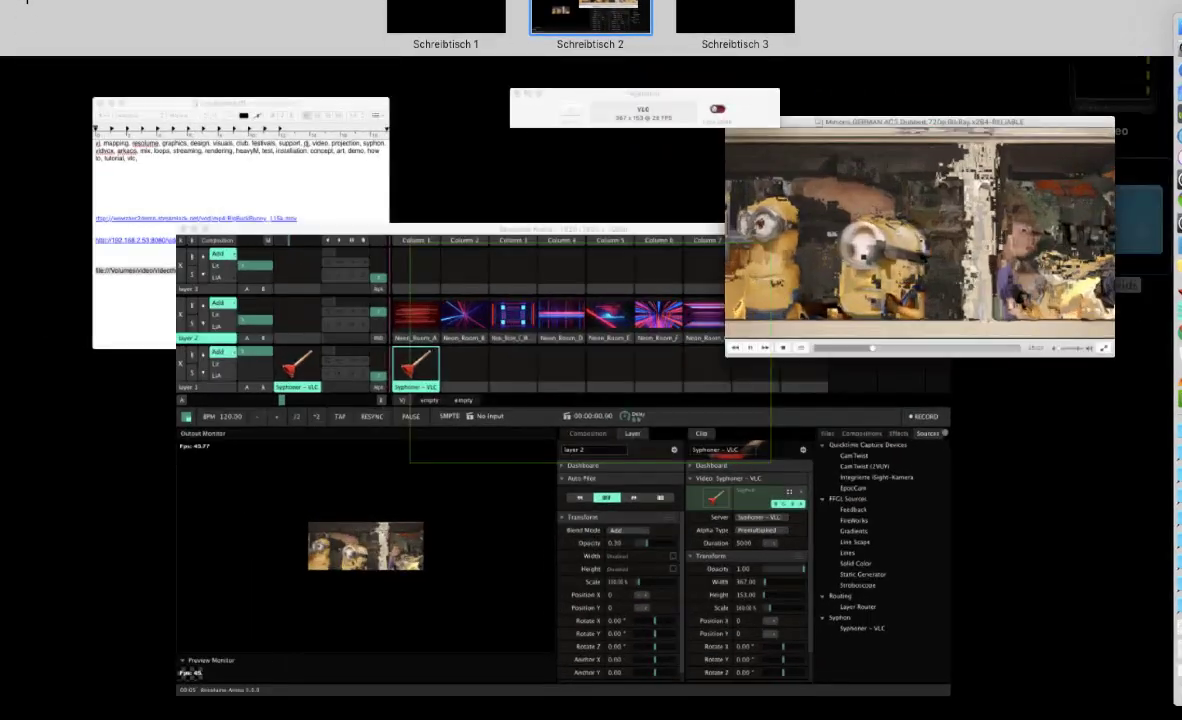
key(ctrl+Up)
click(825, 32)
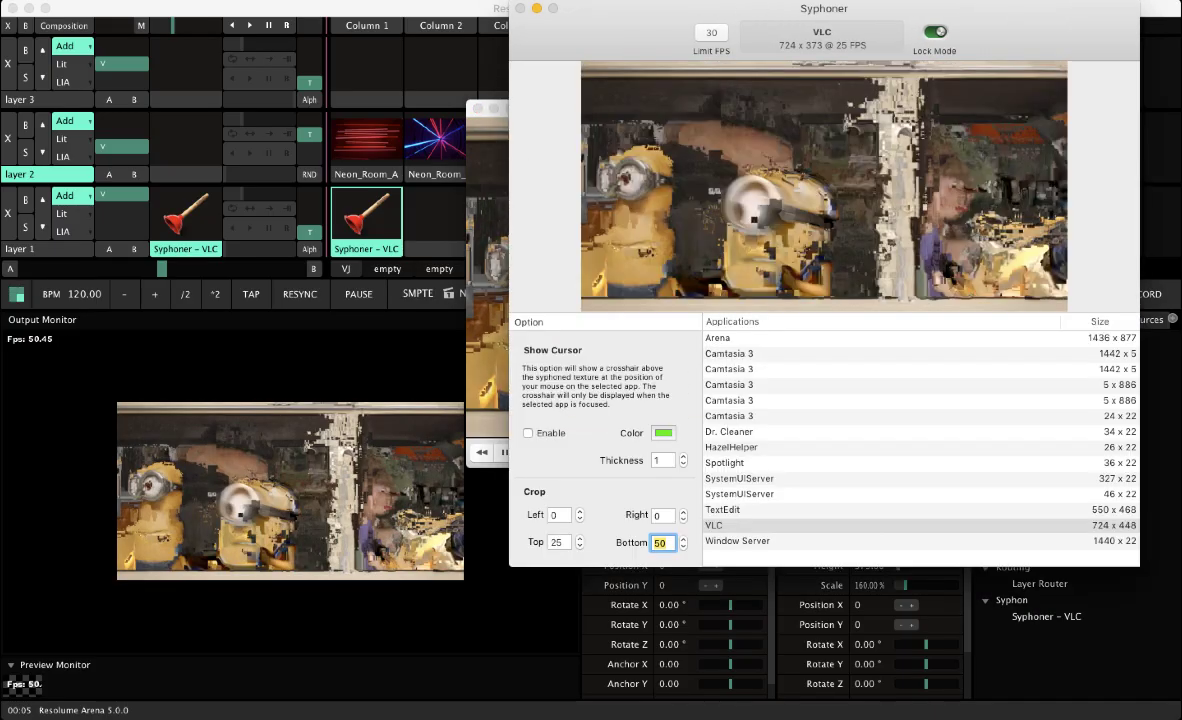
click(488, 108)
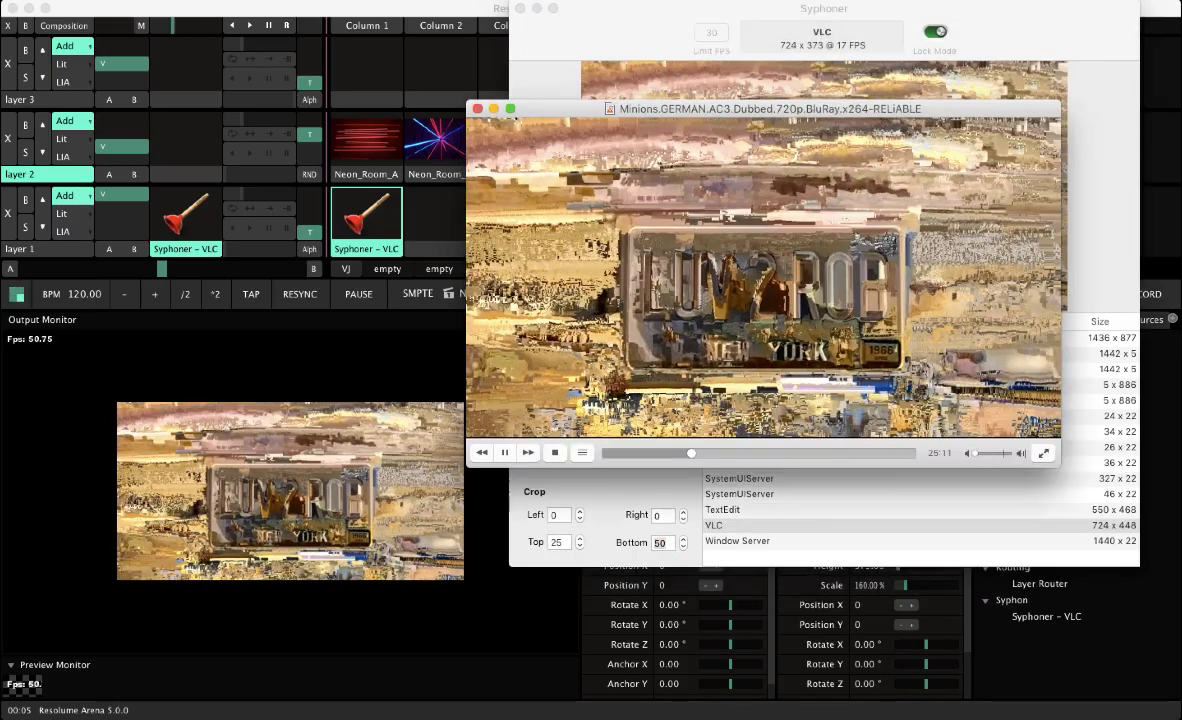
drag(680, 109, 284, 253)
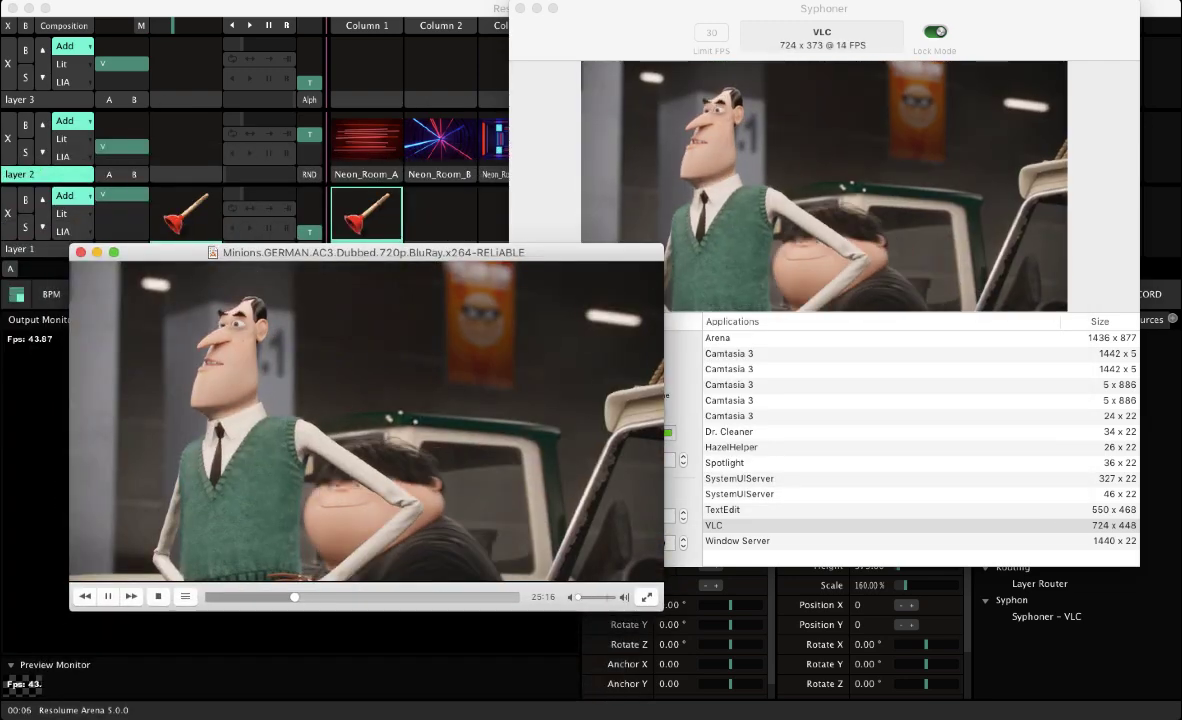
- Shrink the VLC window to about 604 x 383, and enlarge the Syphoner - VLC clip's scale in Resolume Arena to 346.67%
click(650, 30)
click(400, 253)
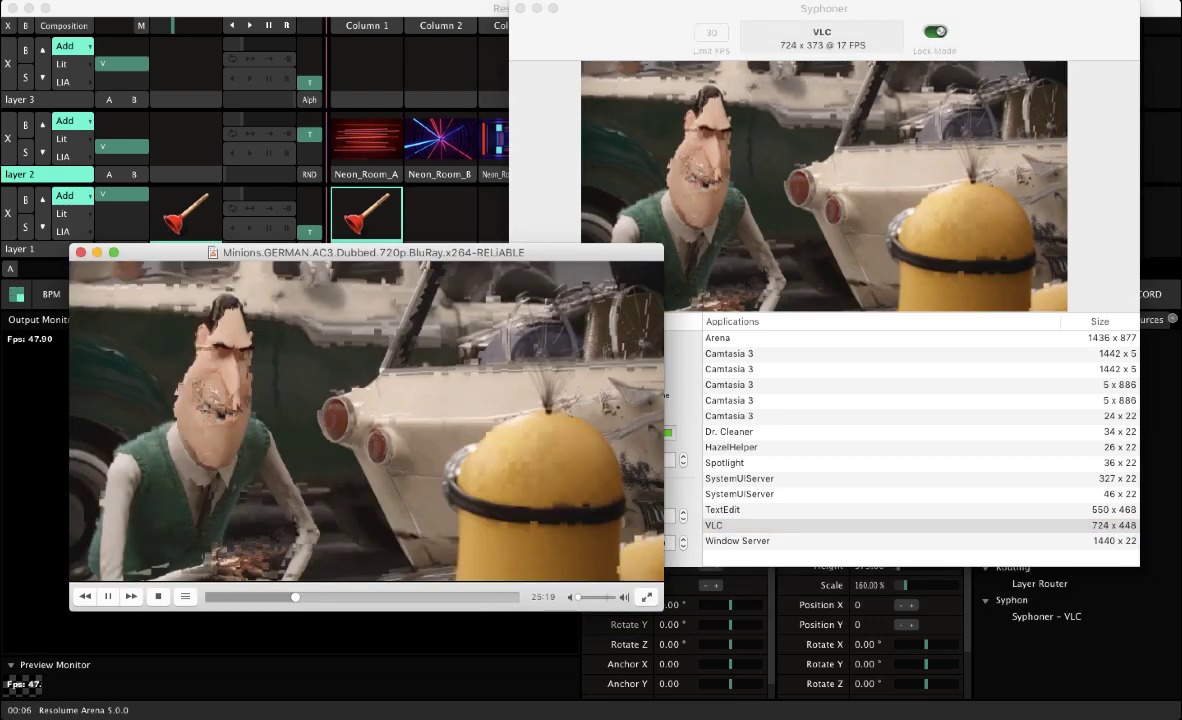
drag(664, 244, 565, 298)
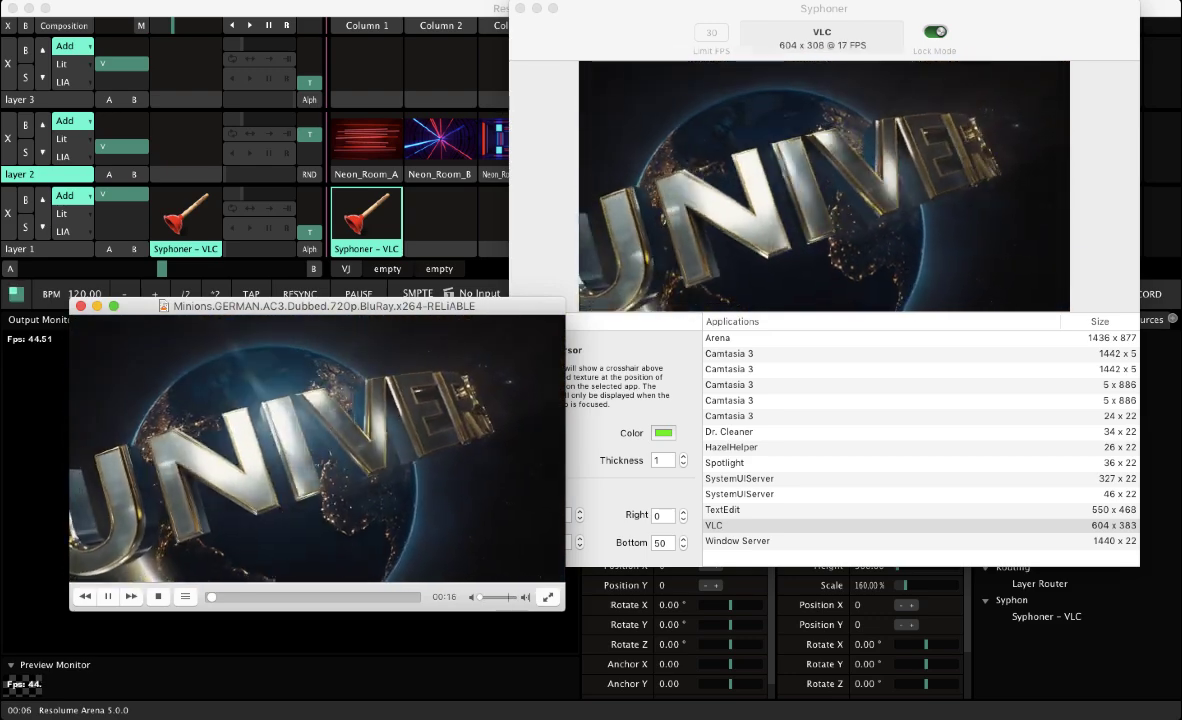
key(super+Tab)
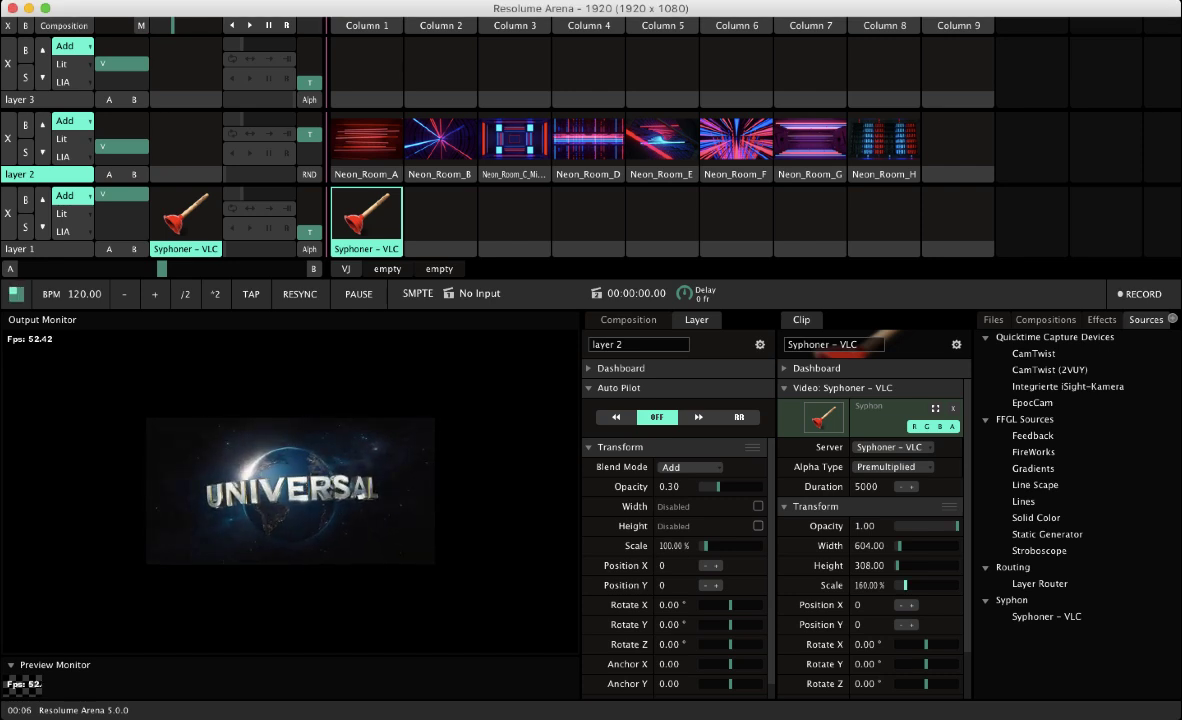
drag(908, 585, 915, 585)
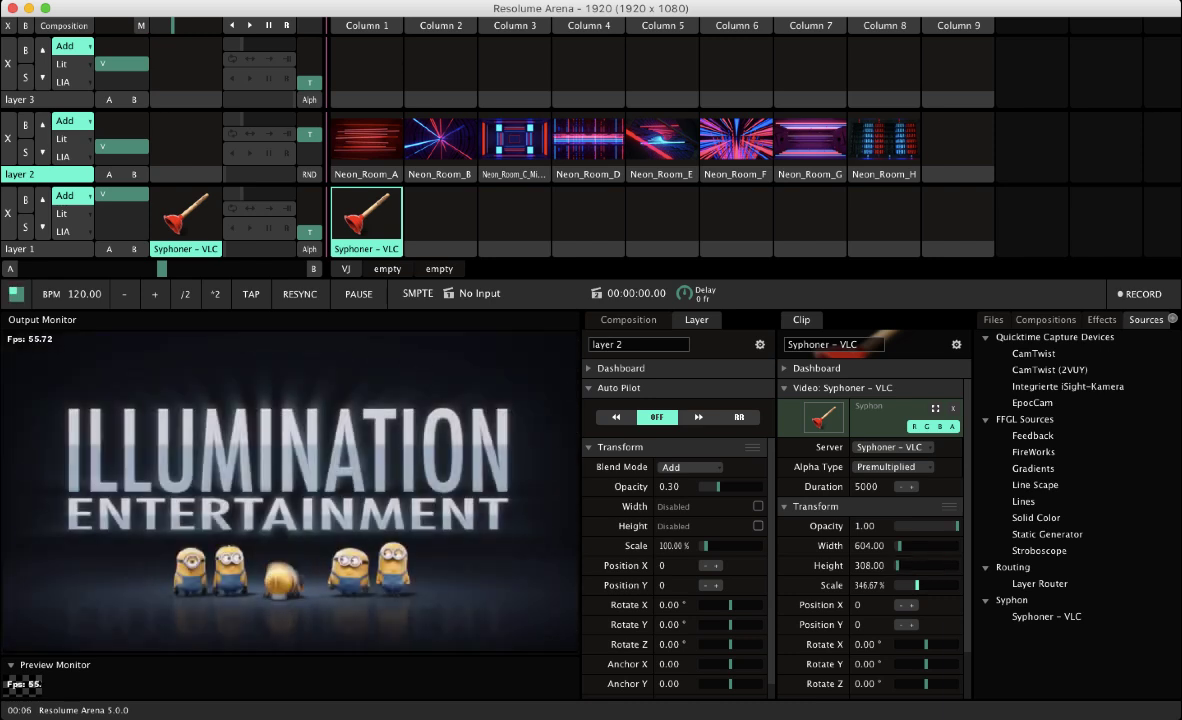
- Switch to VLC, move its window clear of Resolume's output monitor, stop the movie and narrow the playlist's Title column
key(ctrl+Up)
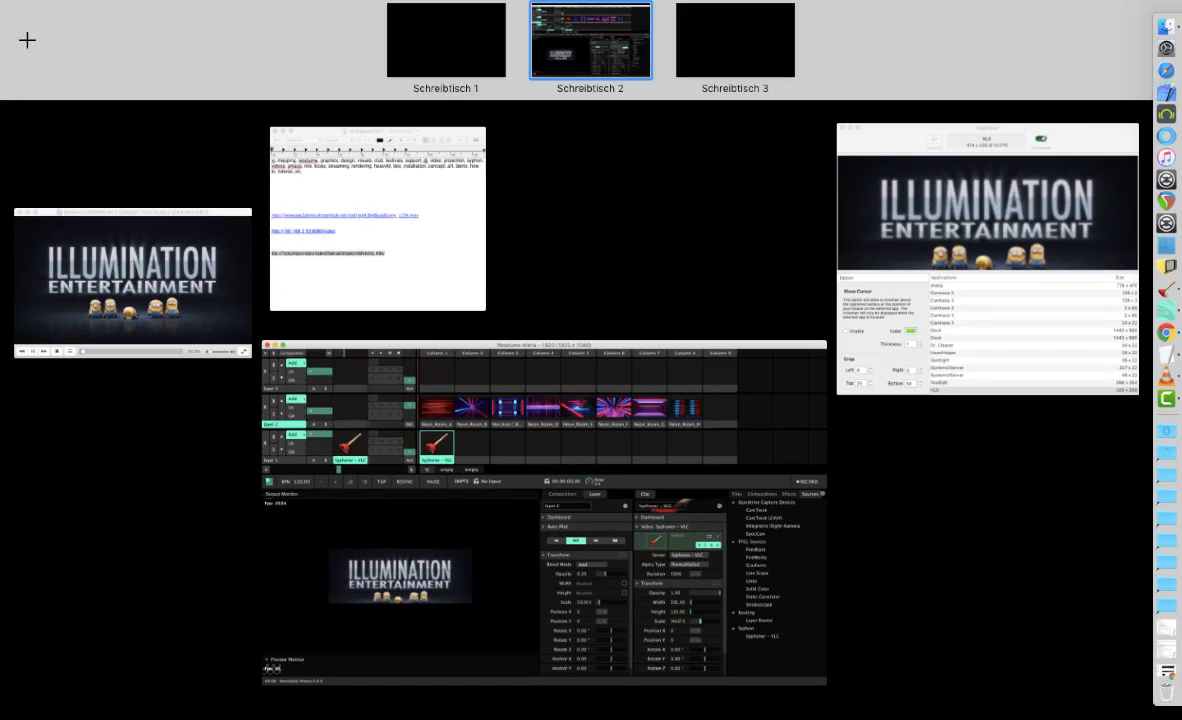
click(133, 300)
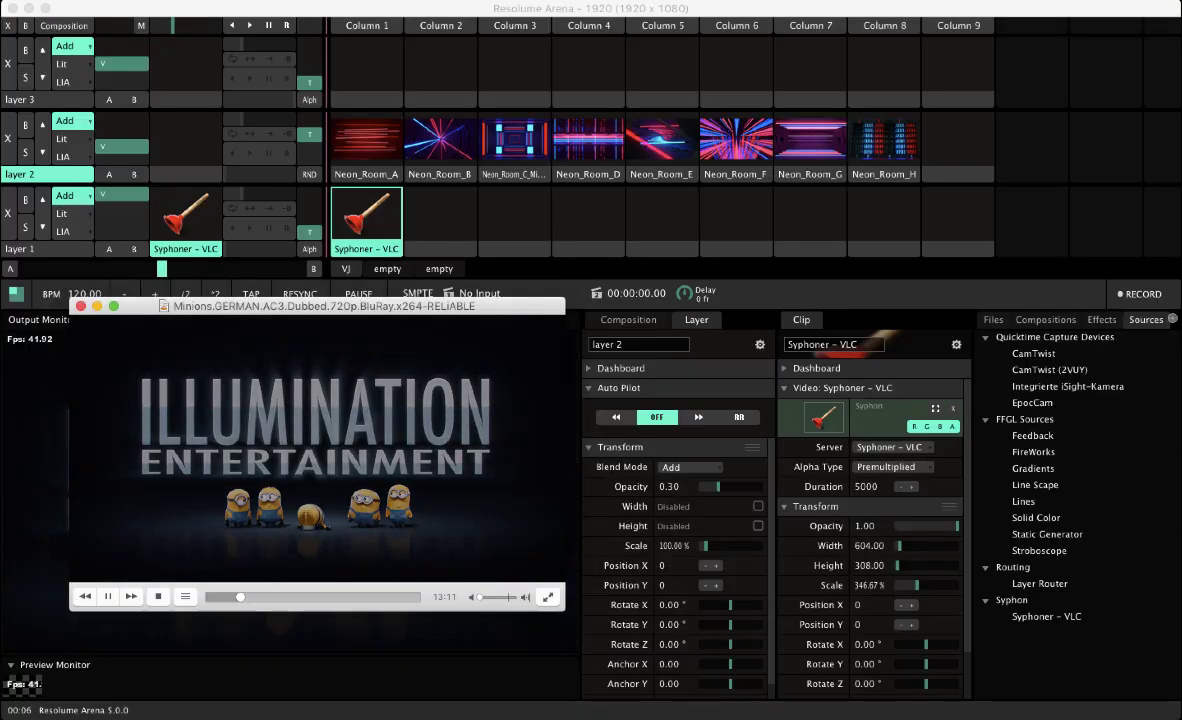
drag(300, 306, 659, 8)
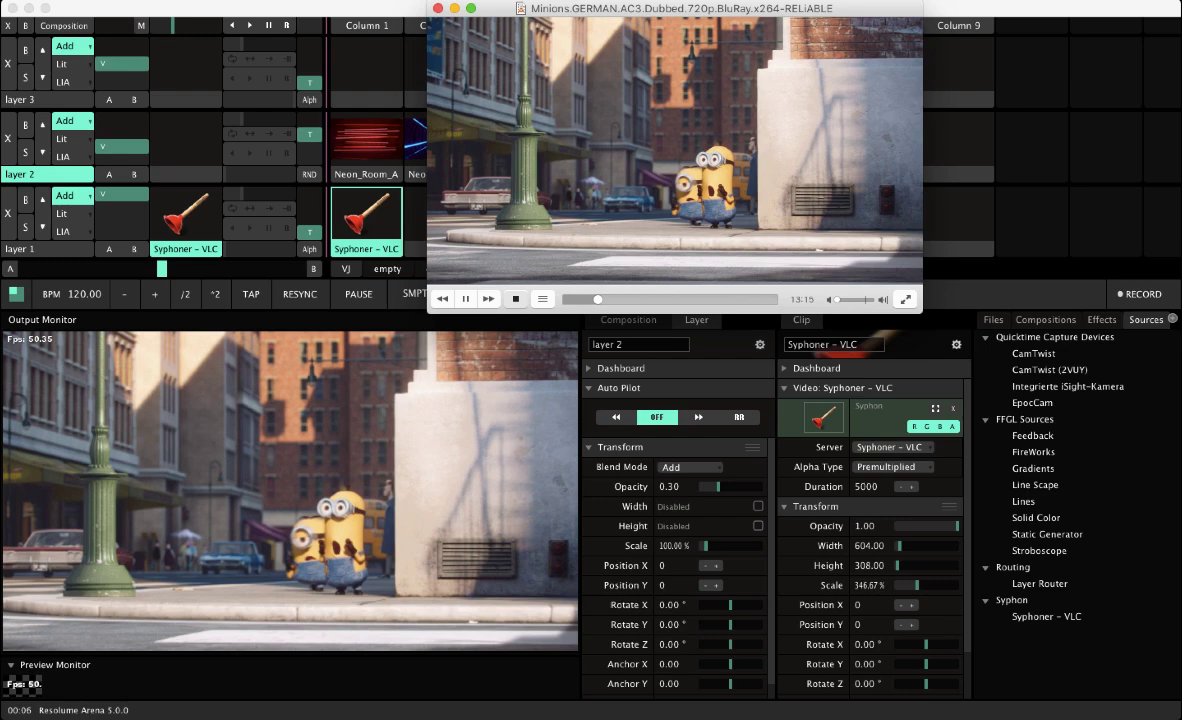
key(super+period)
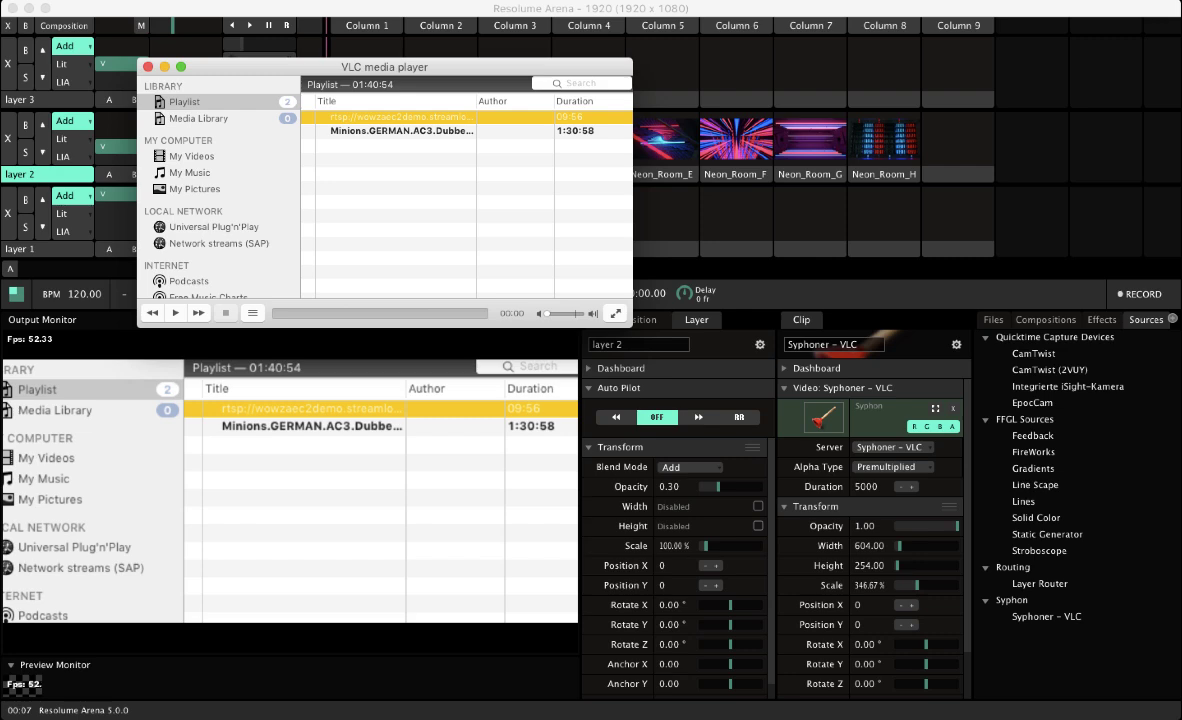
drag(476, 101, 398, 101)
key(ctrl+Up)
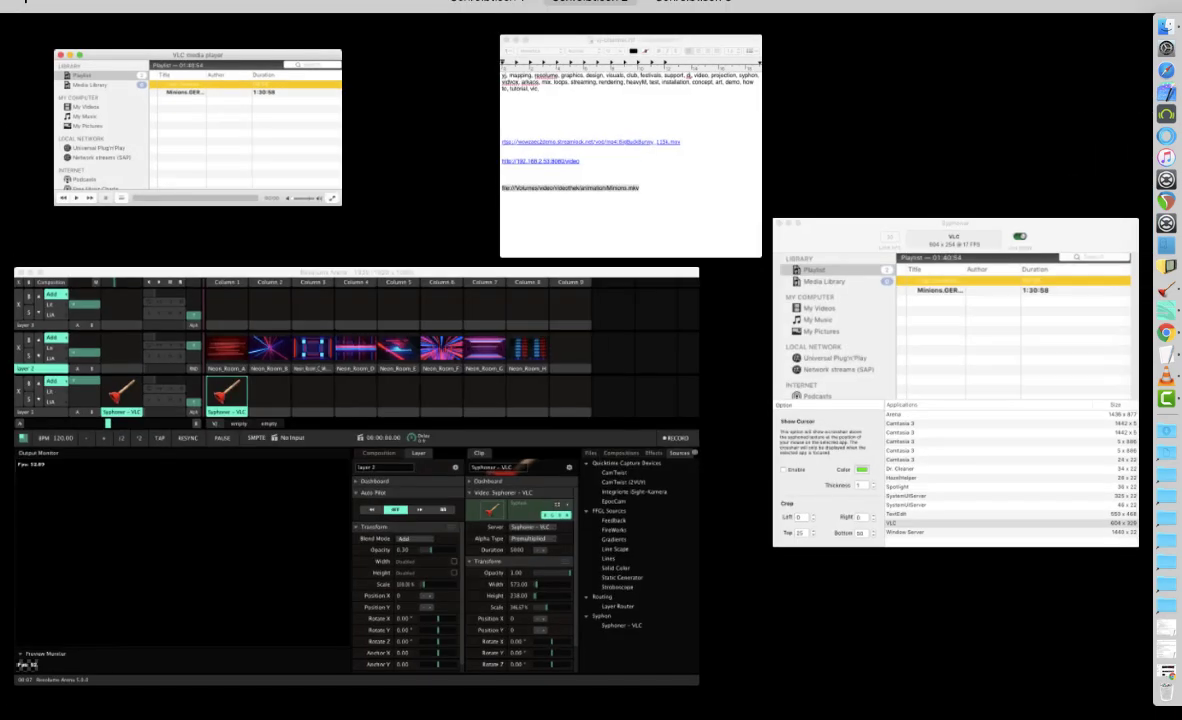
click(660, 150)
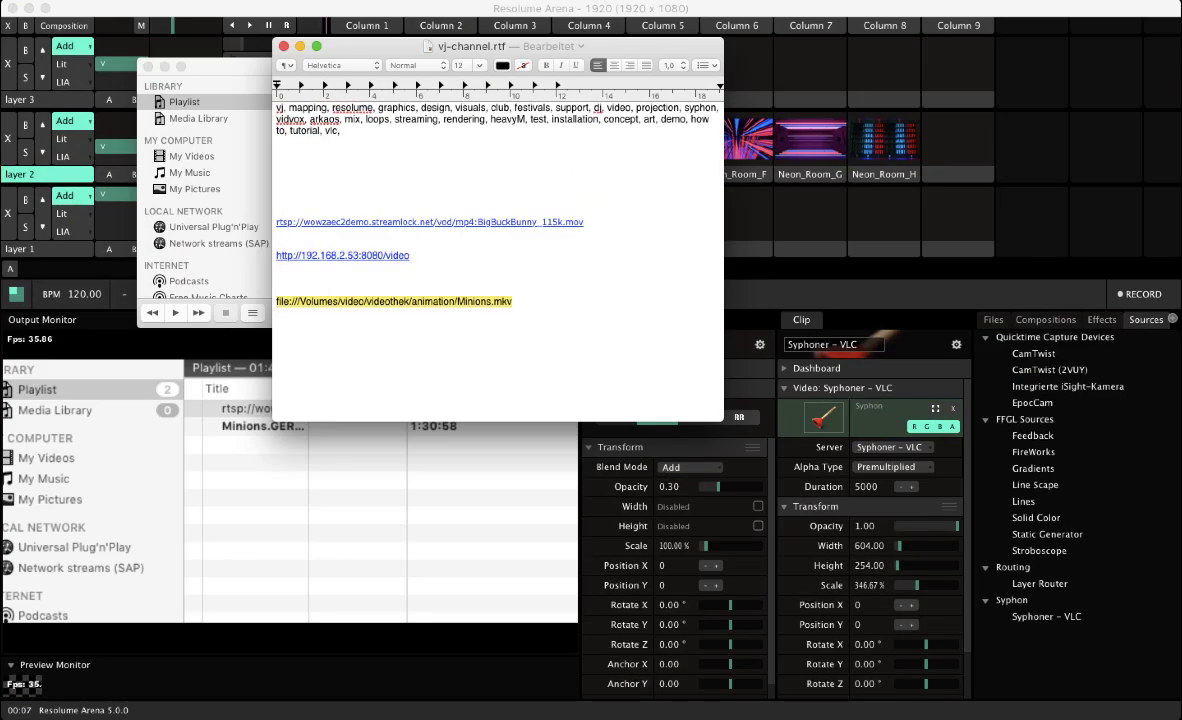
drag(411, 256, 302, 256)
key(super+c)
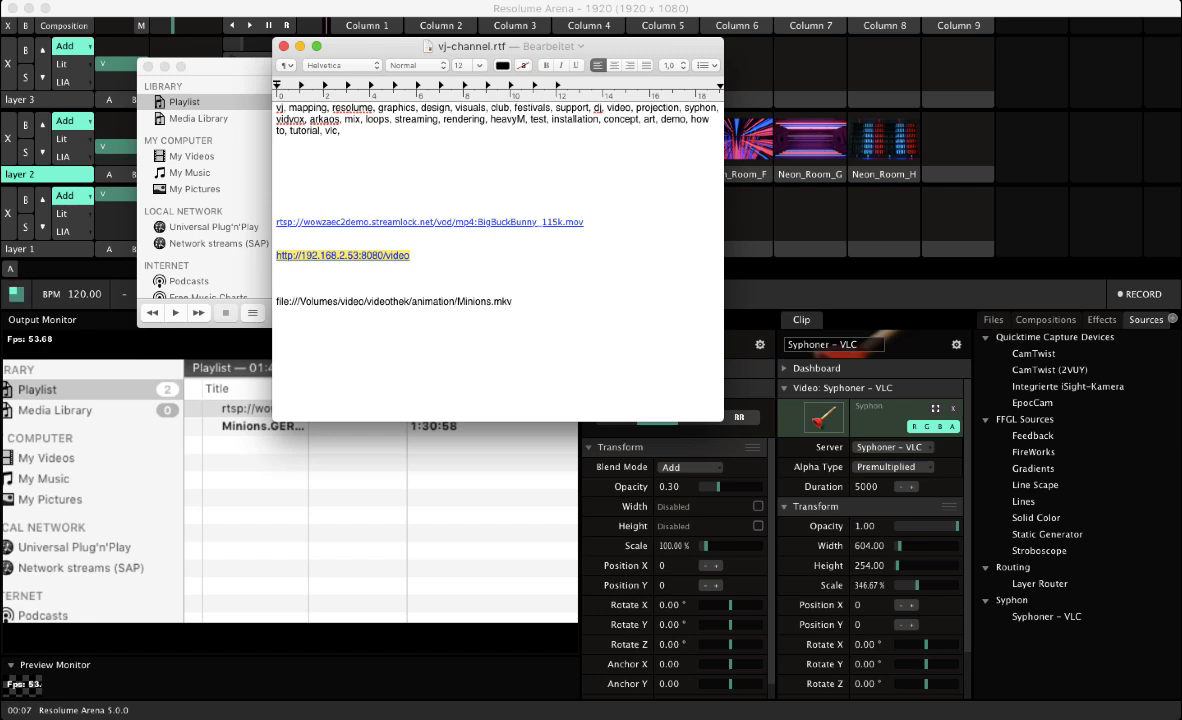
click(258, 211)
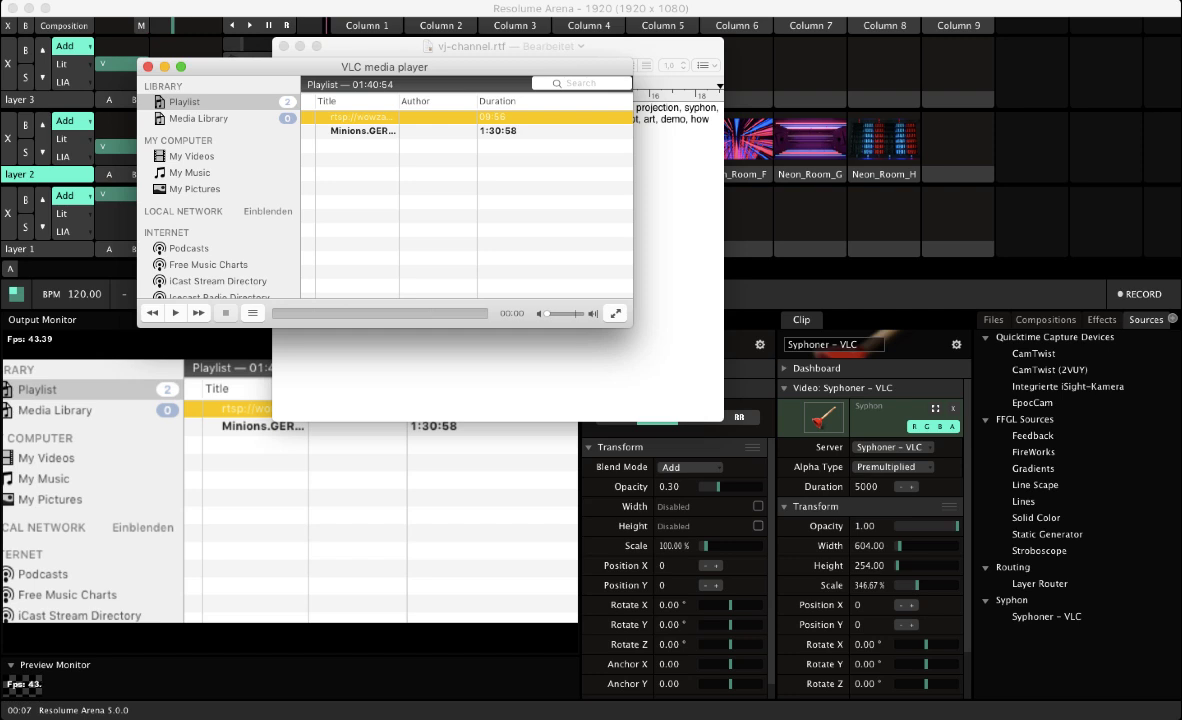
key(super+n)
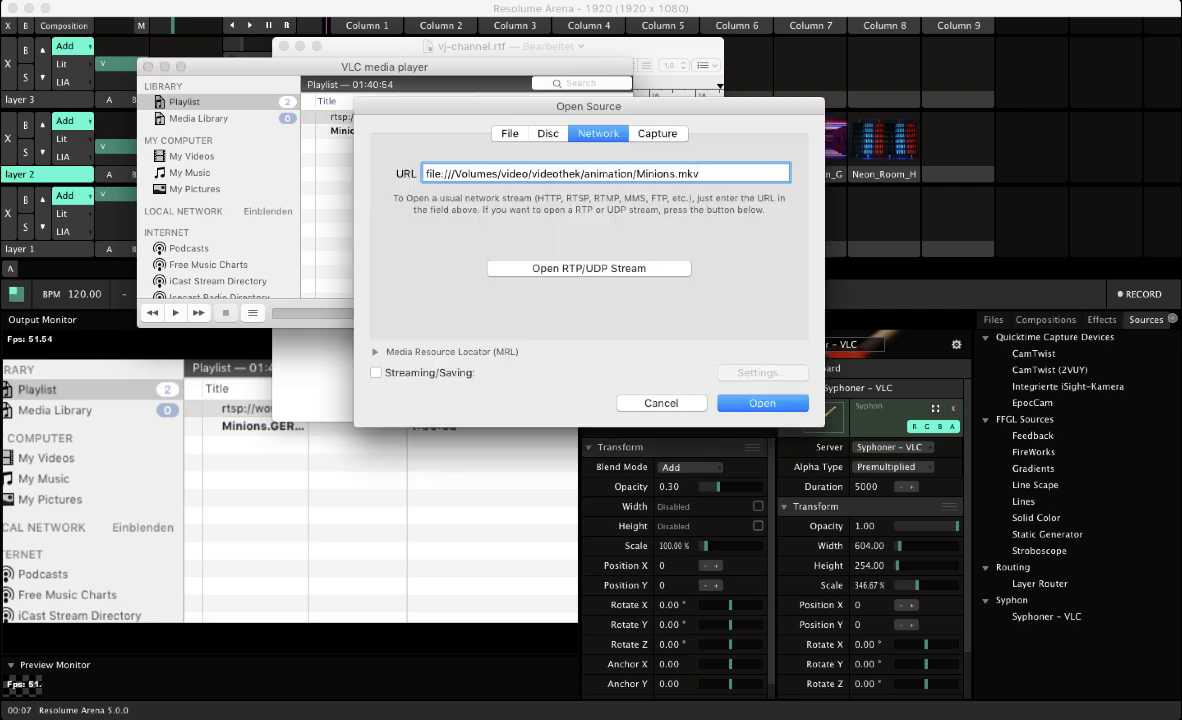
key(super+a)
key(BackSpace)
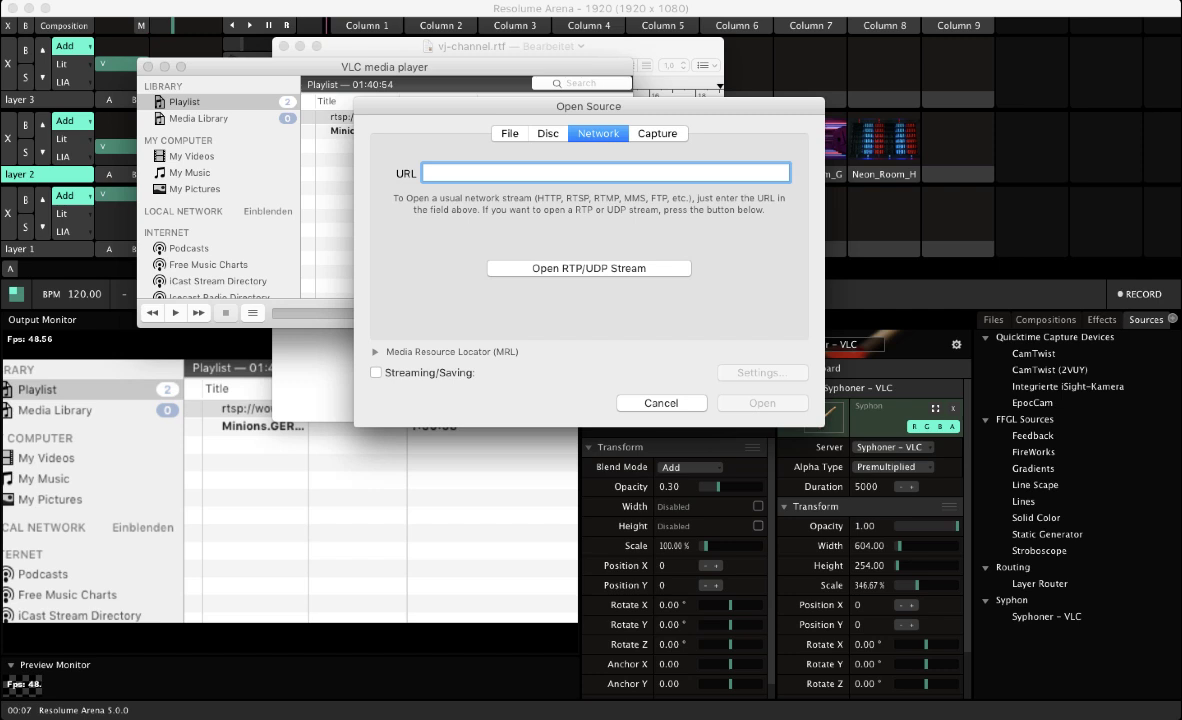
key(super+v)
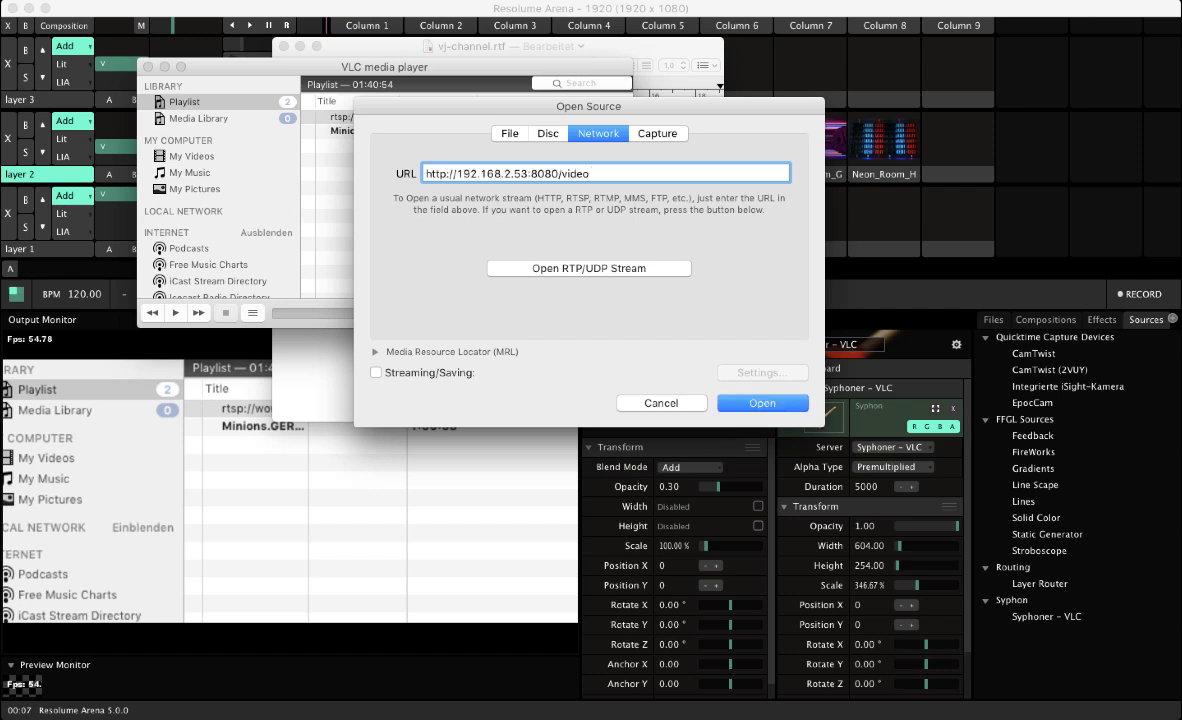
key(Return)
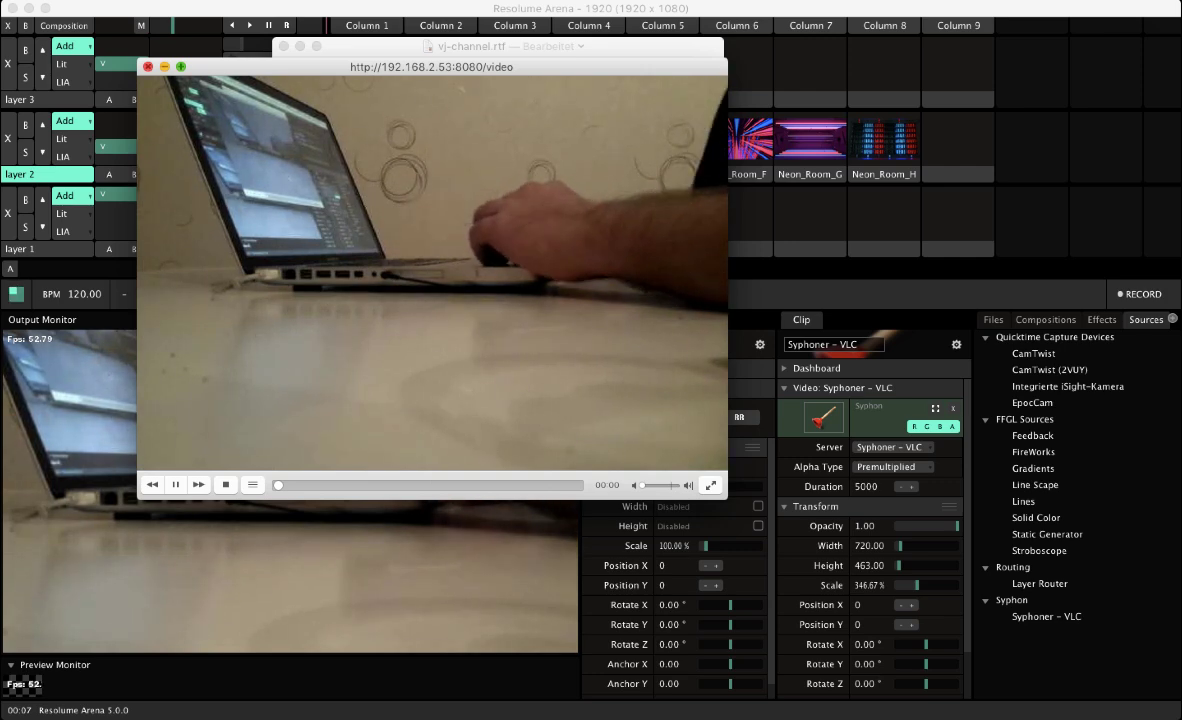
- Switch to Resolume Arena, set the Syphoner - VLC clip's scale to 170%, and enlarge it further to 253.33%
key(super+Tab)
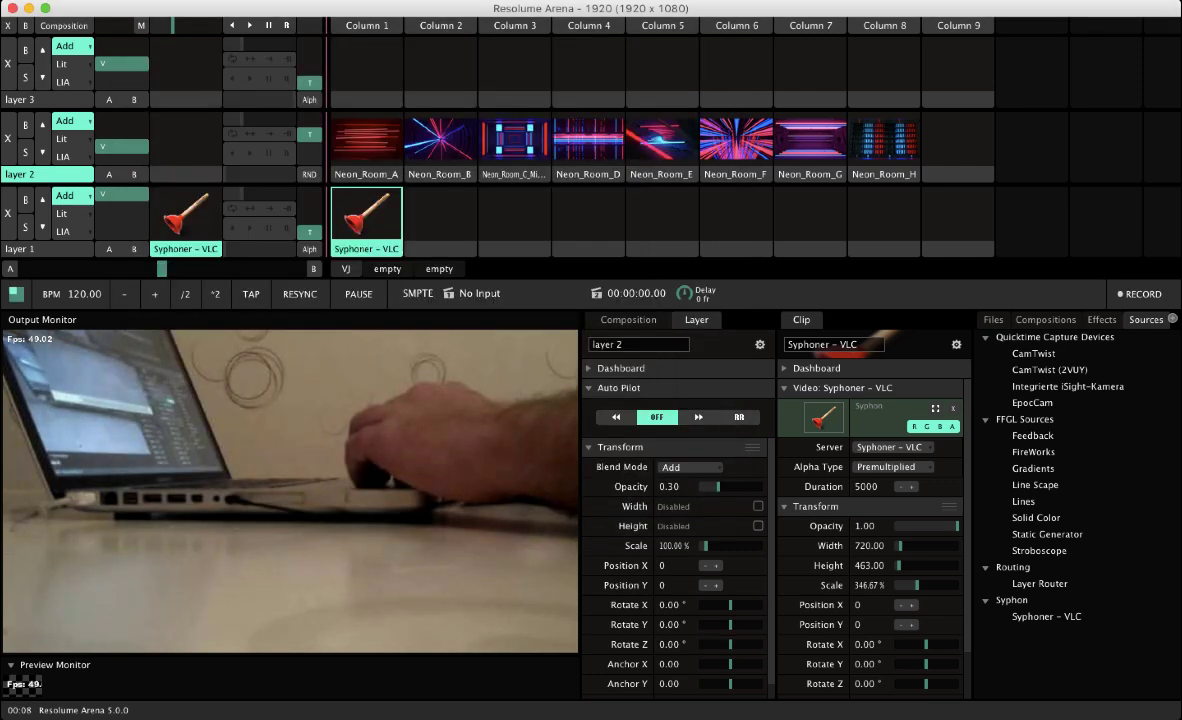
double_click(868, 586)
key(BackSpace)
key(BackSpace)
key(BackSpace)
key(BackSpace)
key(BackSpace)
key(BackSpace)
key(BackSpace)
key(BackSpace)
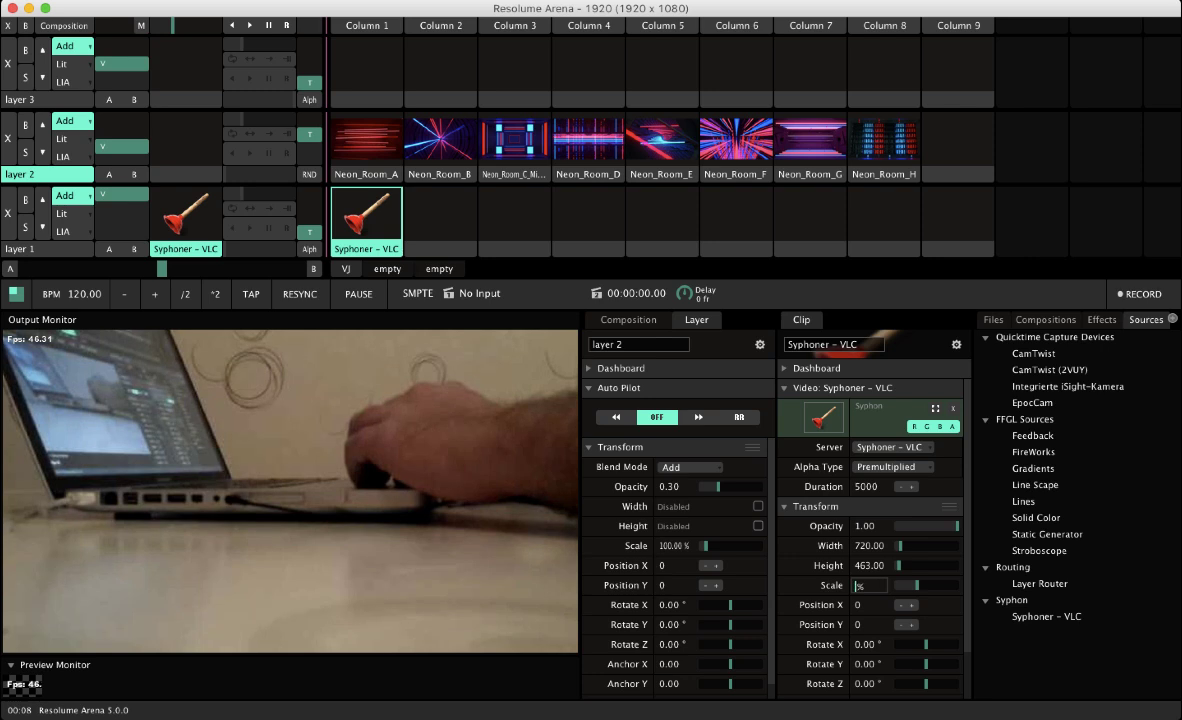
text(170)
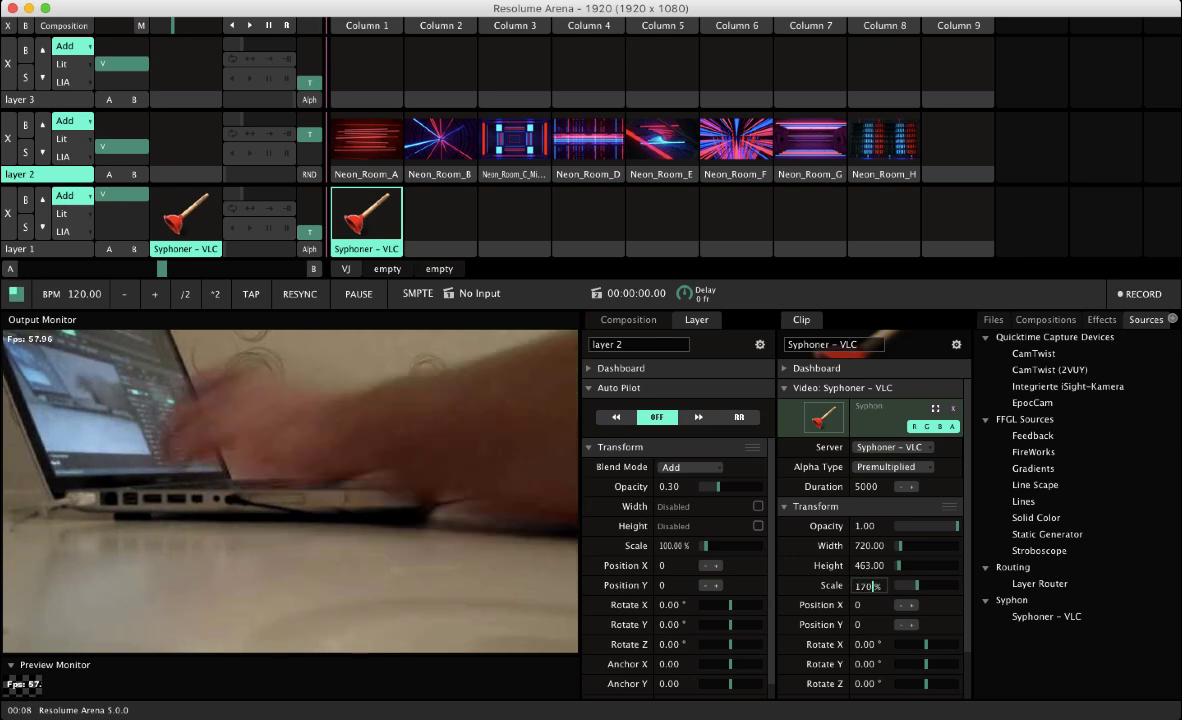
key(Return)
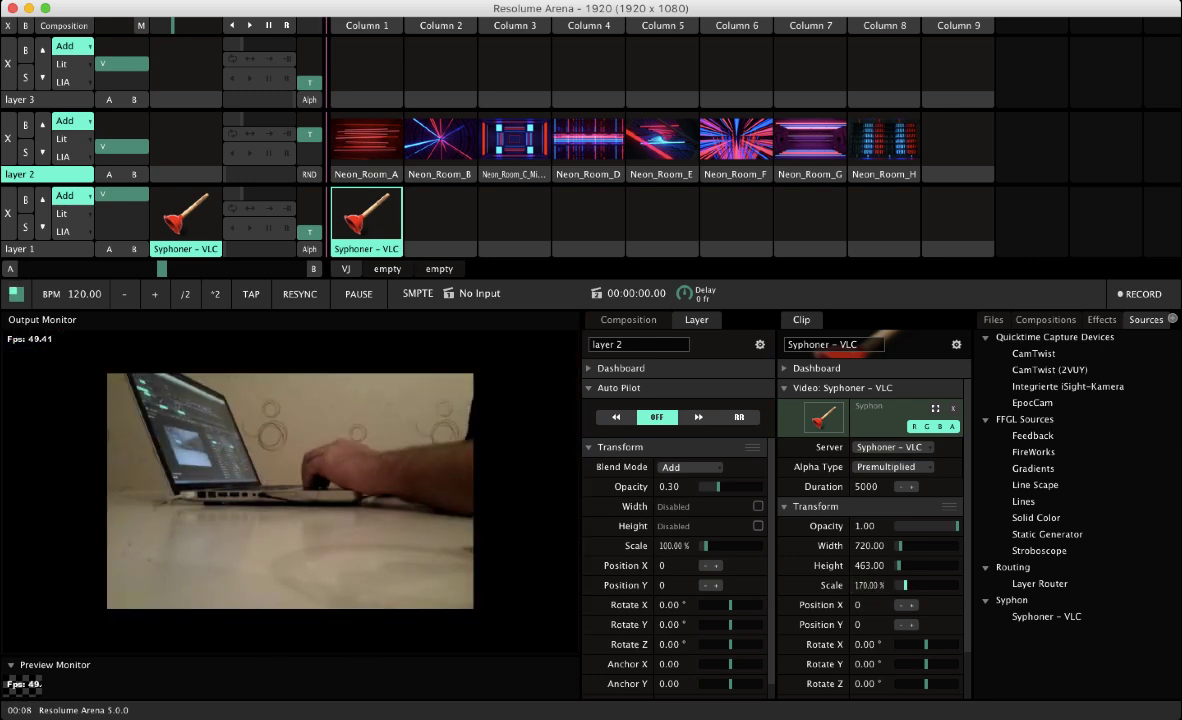
drag(905, 586, 911, 585)
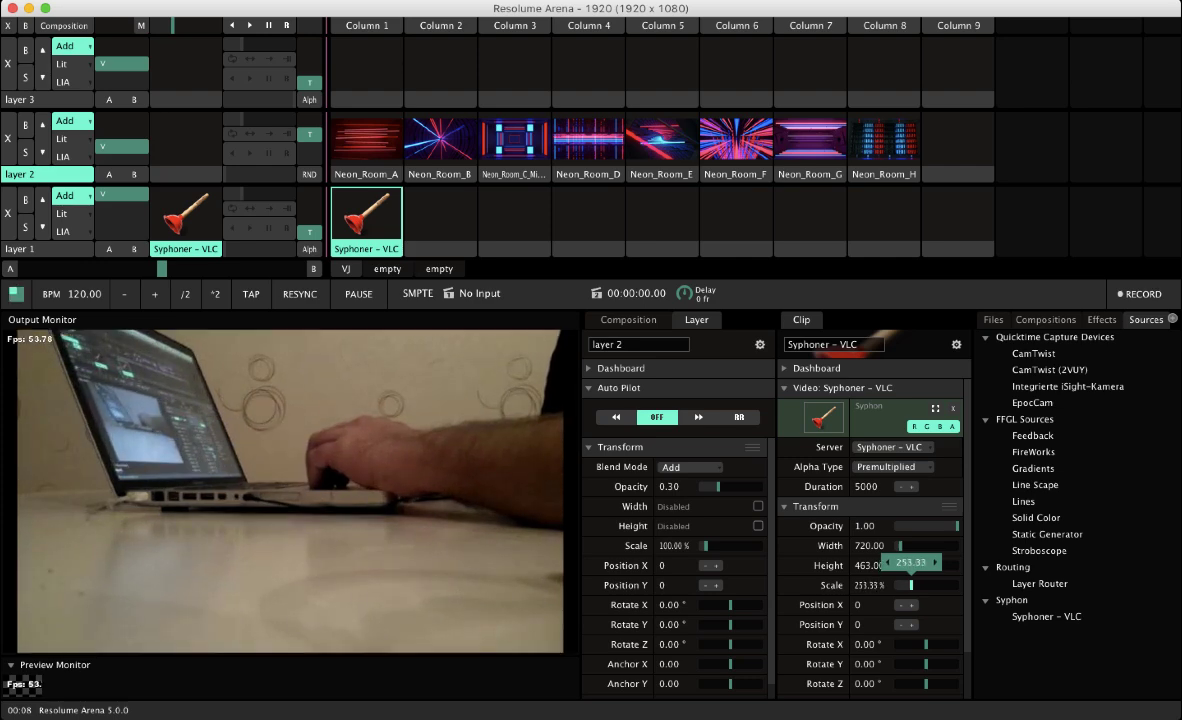
- With the advanced output setup open beside the clip settings, raise the Syphoner - VLC clip's scale to 266.67% and save and close the setup
click(368, 0)
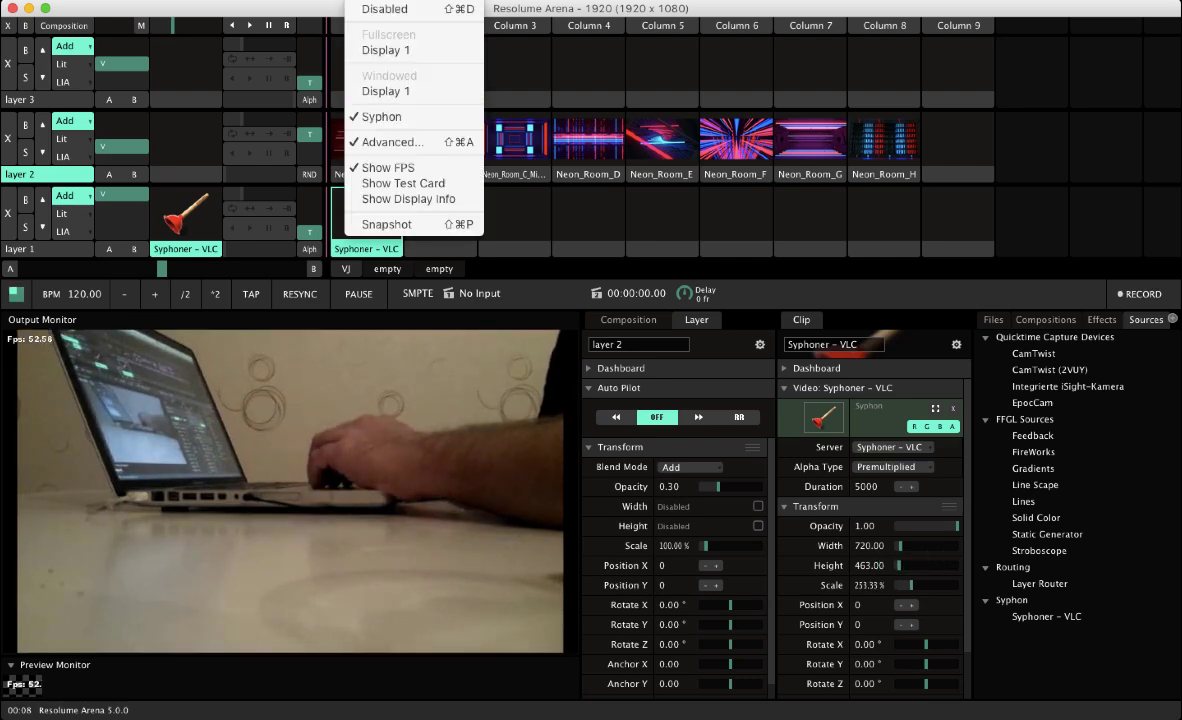
click(392, 142)
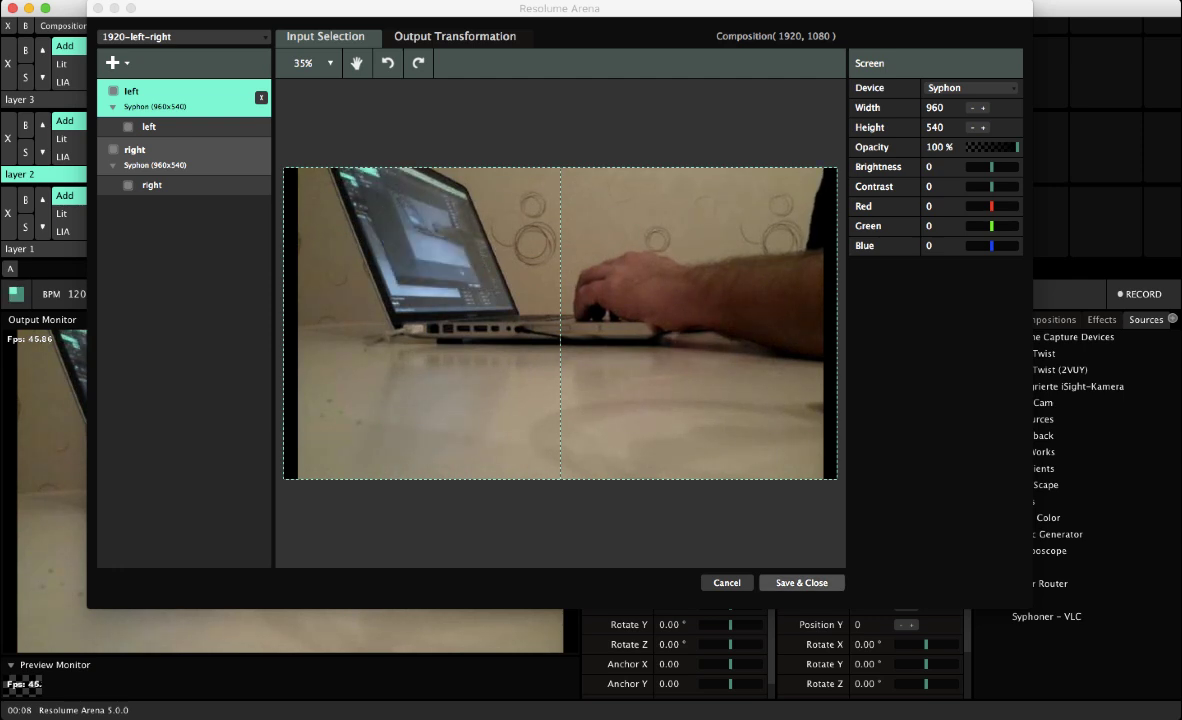
drag(600, 8, 329, 8)
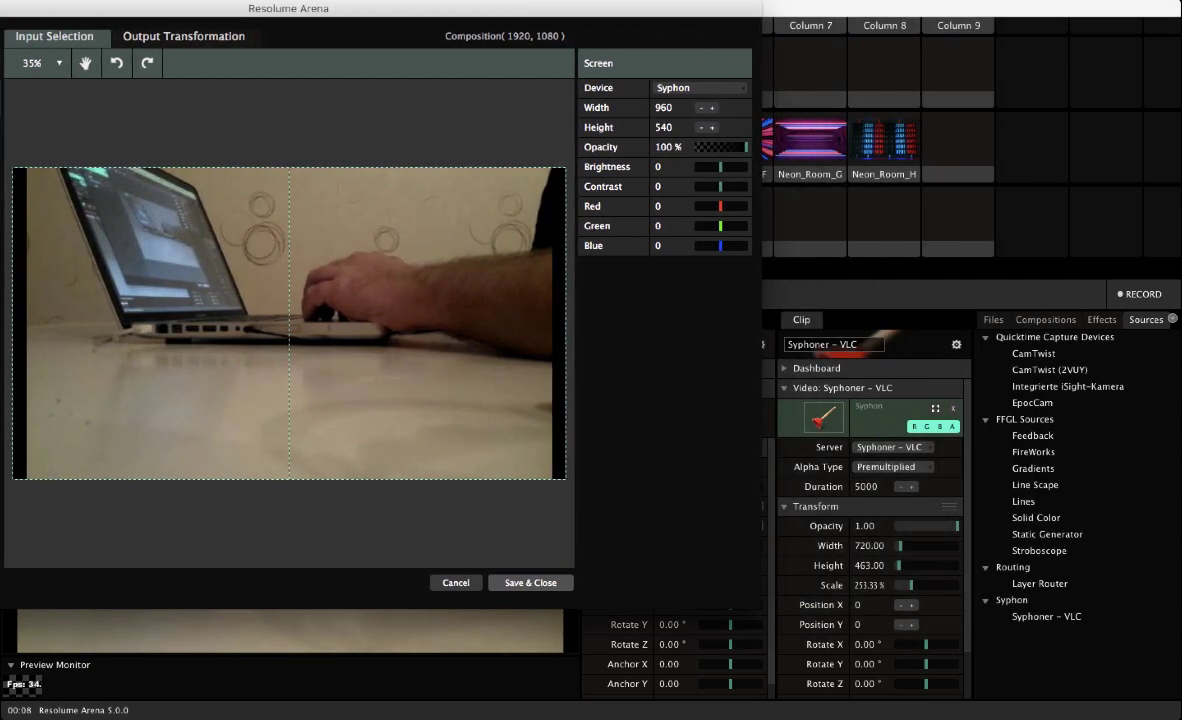
click(911, 585)
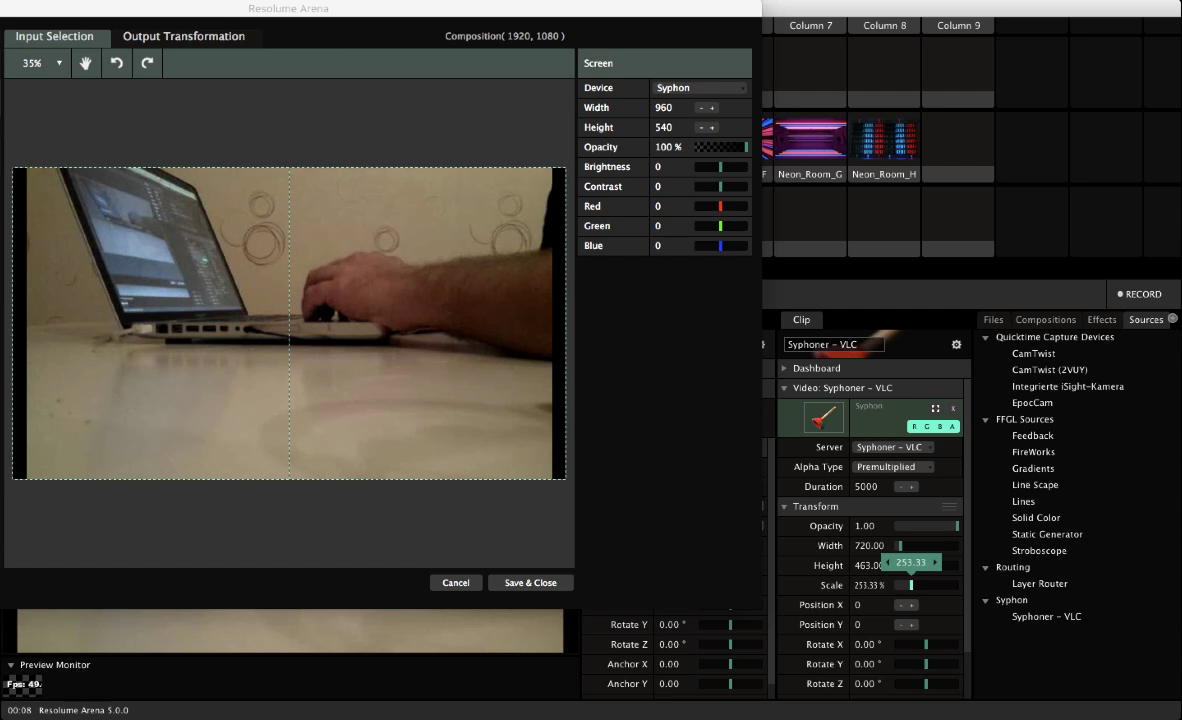
drag(911, 585, 912, 585)
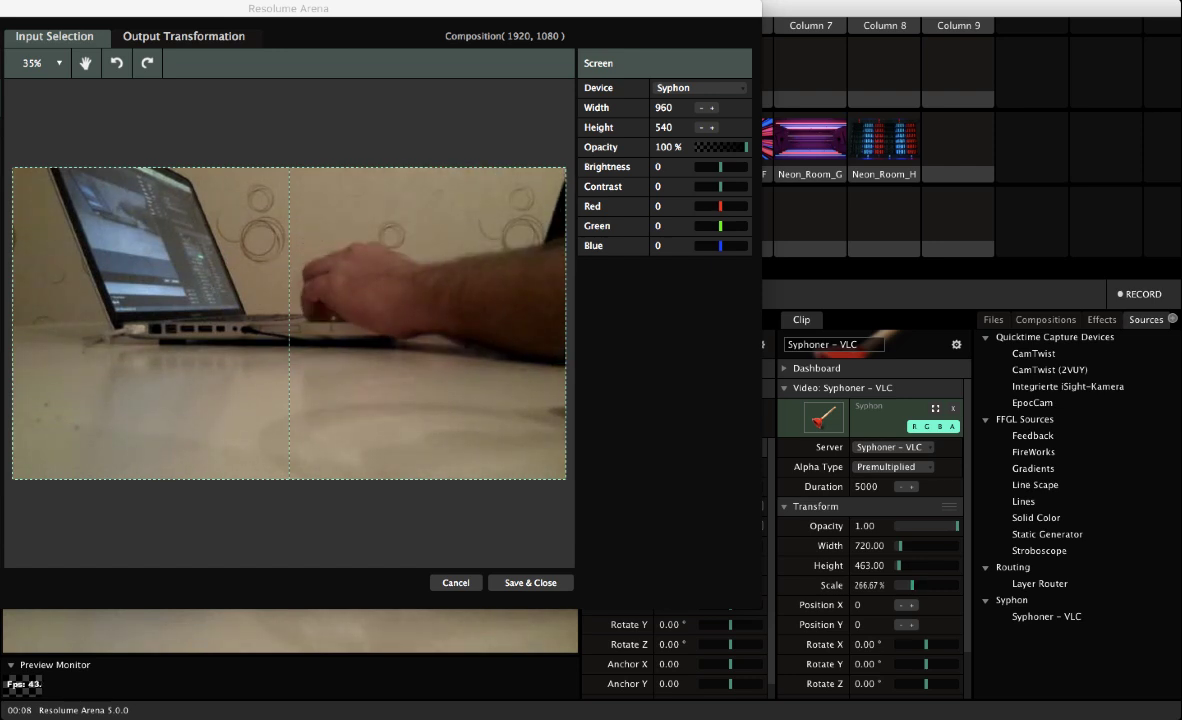
click(530, 583)
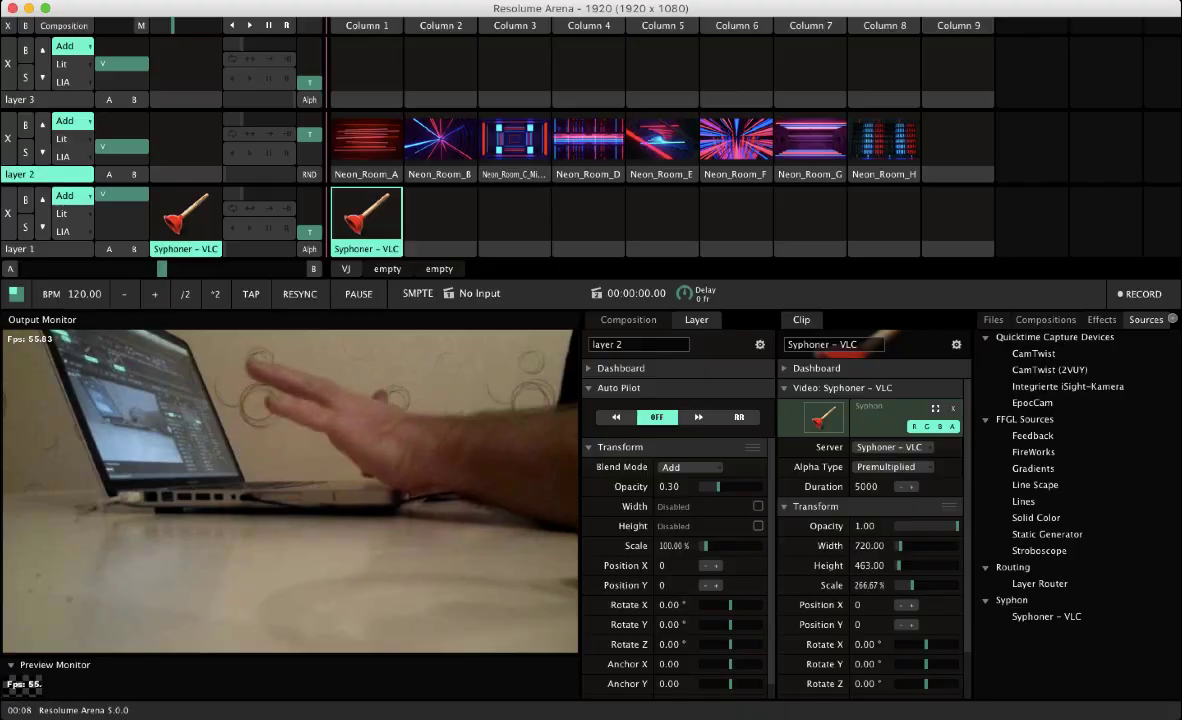
- Switch to VLC, quit it and return to Resolume Arena
key(ctrl+Up)
click(176, 112)
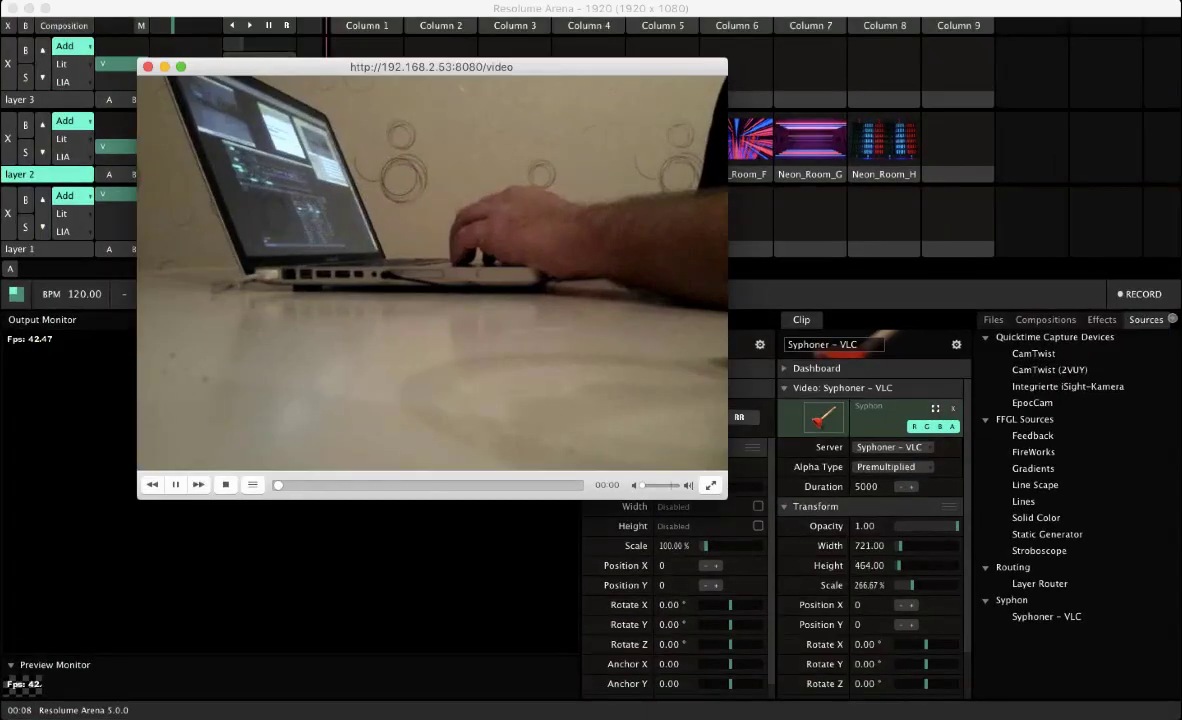
key(super+Tab)
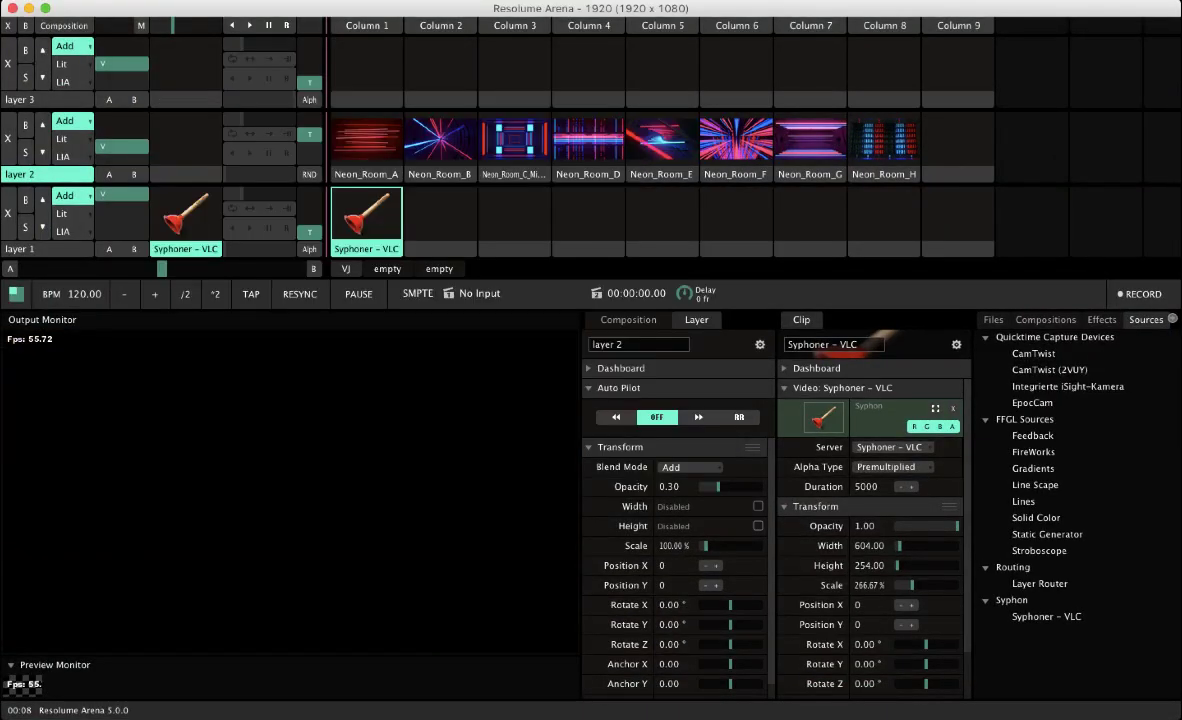
- Check Resolume Arena's output with the composition settings shown, and bring Syphoner forward to inspect its source and application list
key(ctrl+Up)
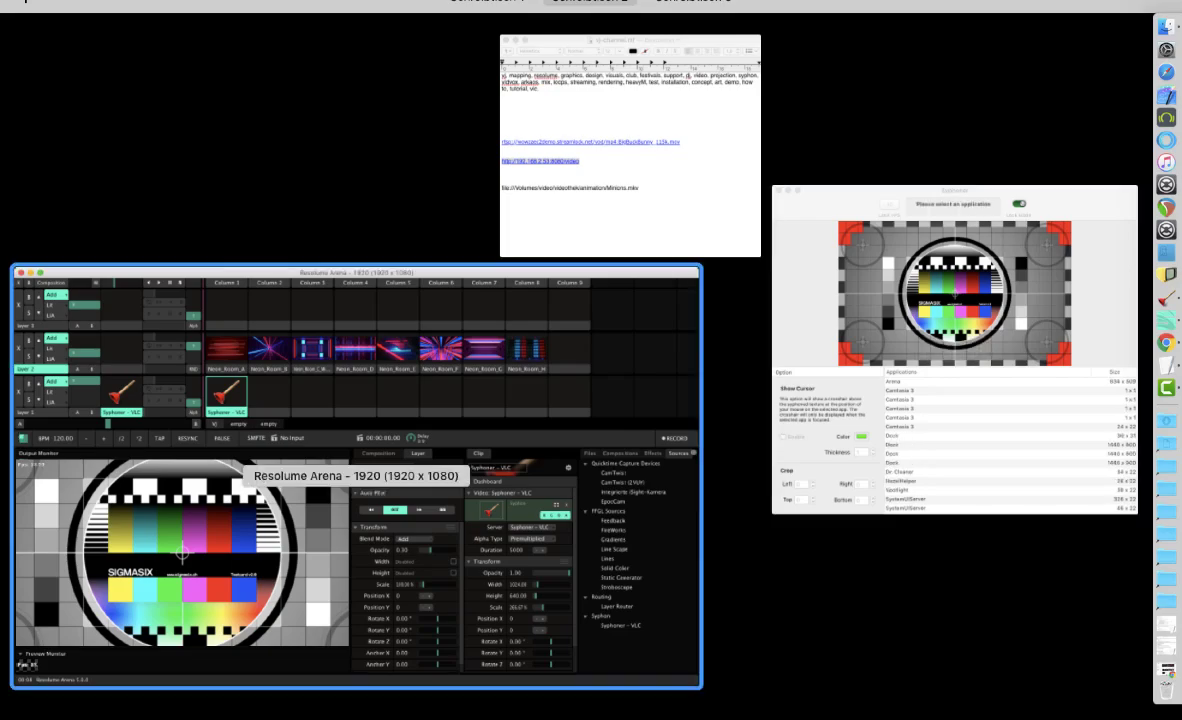
click(356, 476)
click(628, 320)
key(ctrl+Up)
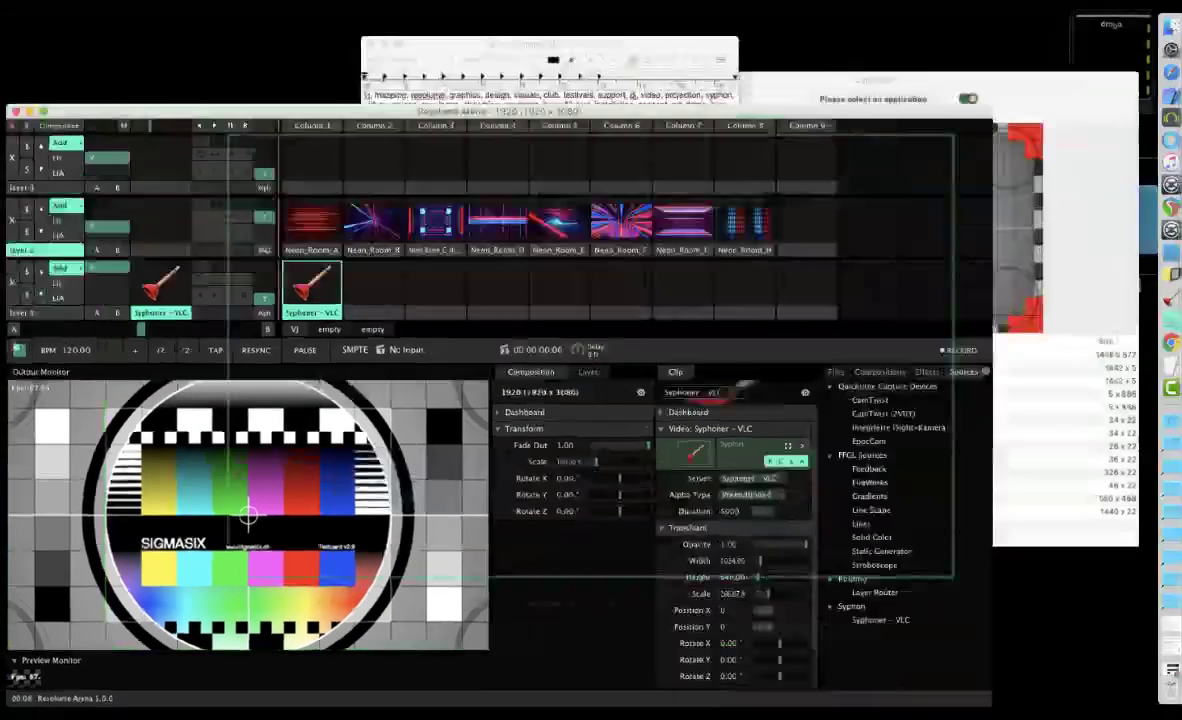
click(957, 352)
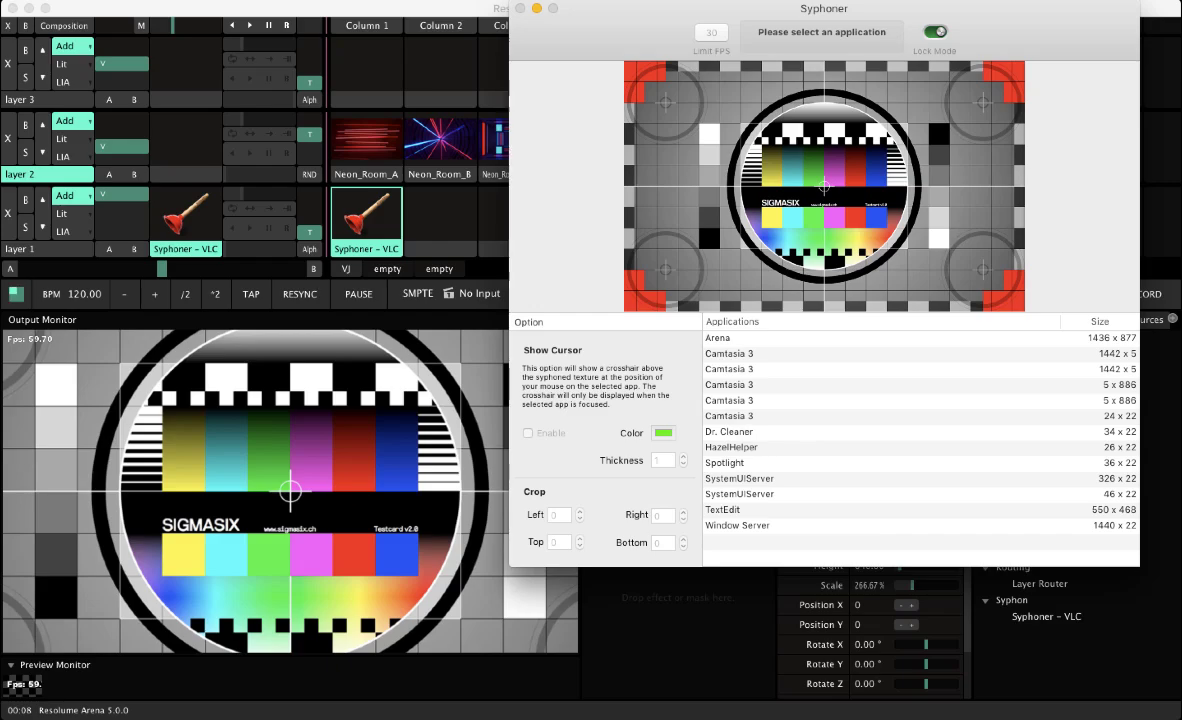
- Switch to Chrome to show the pixelkulisse YouTube channel, and display the overview of all open windows
key(ctrl+Up)
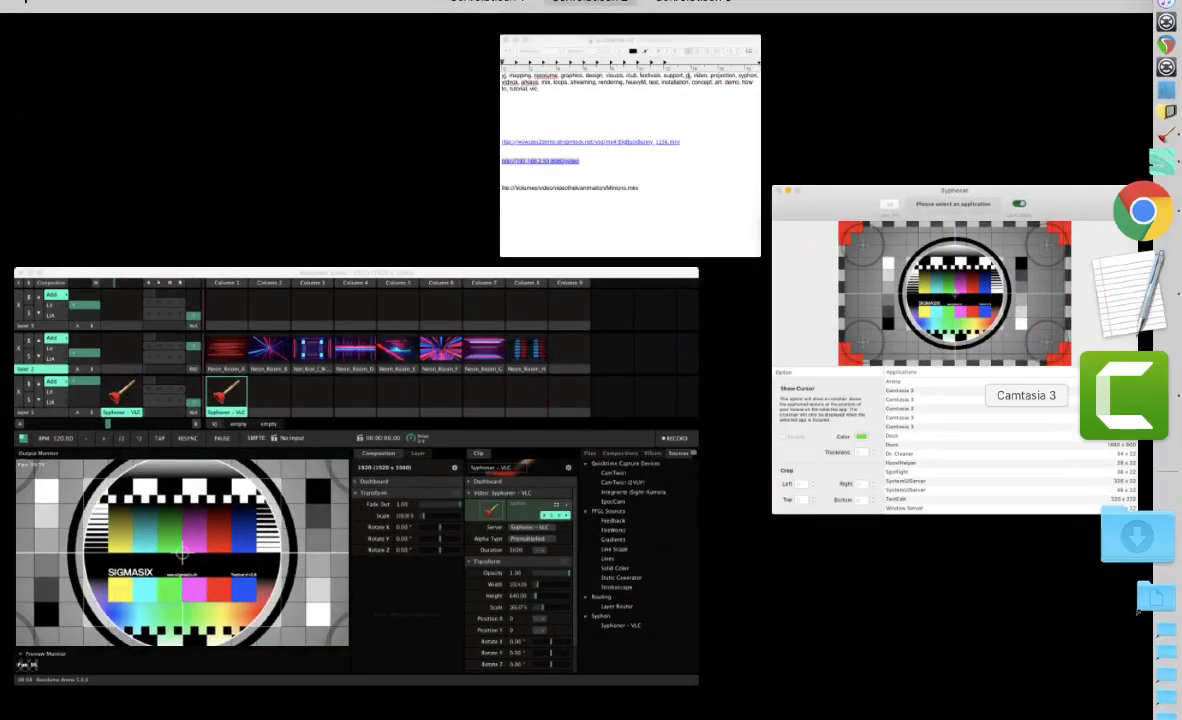
click(1125, 368)
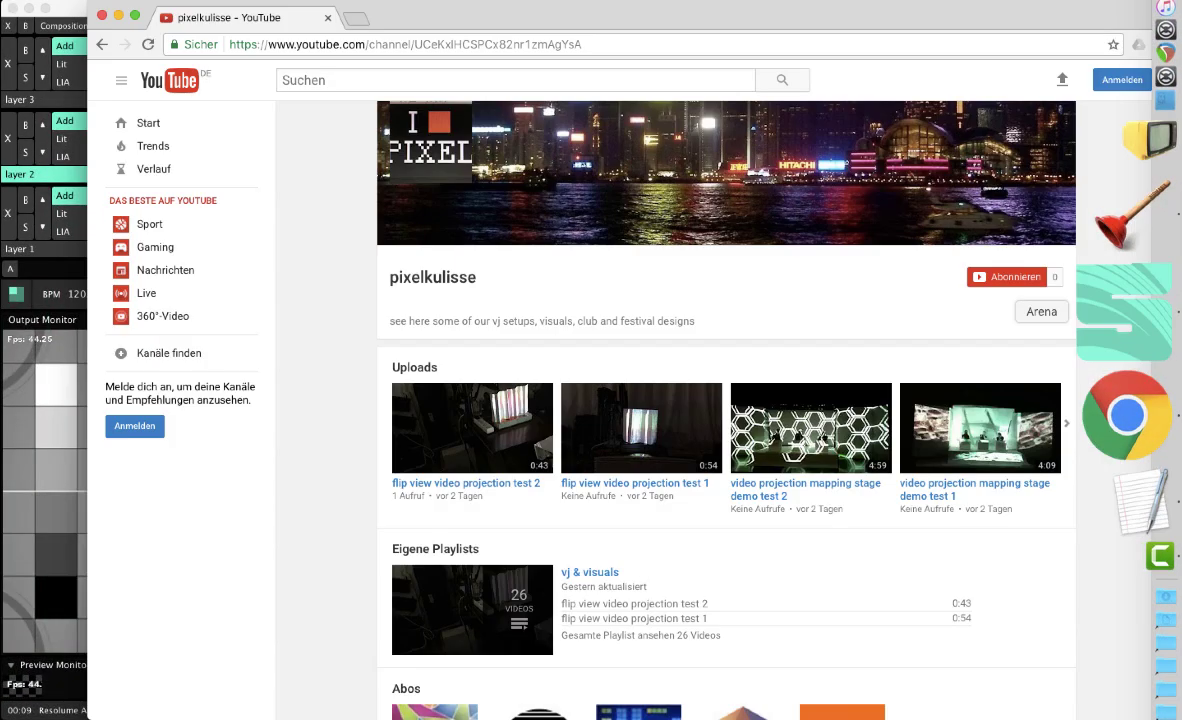
key(ctrl+Up)
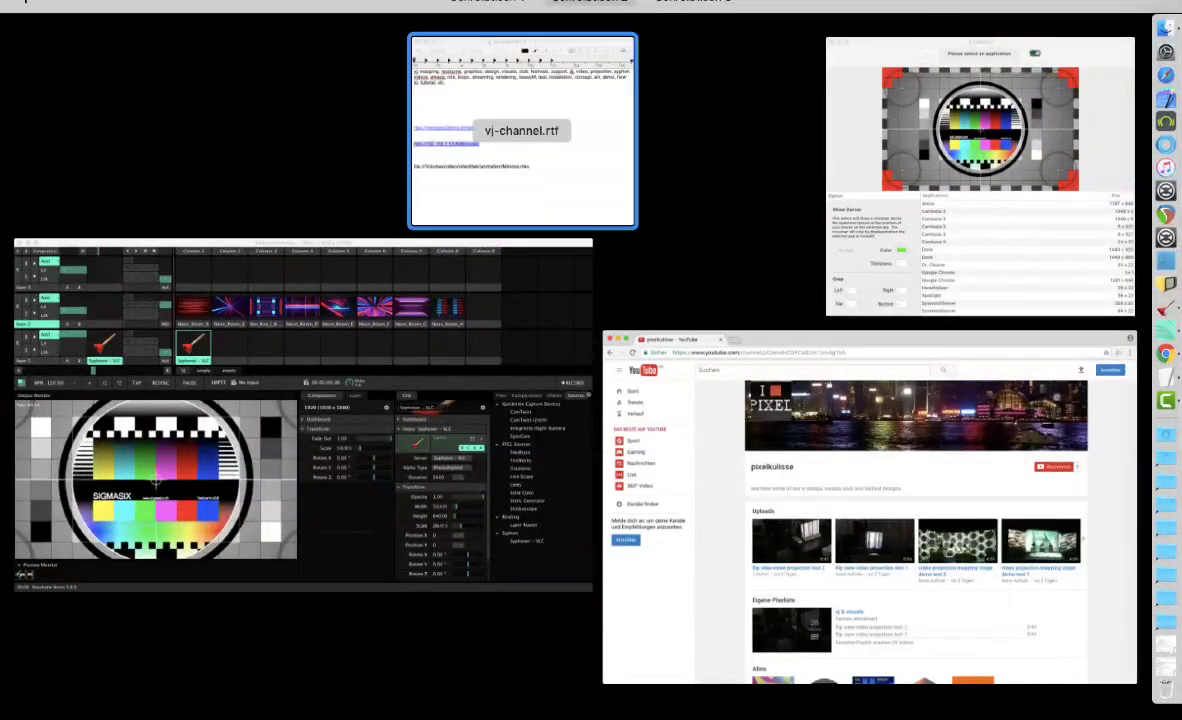
- Bring Syphoner forward, choose the 1326 x 877 Google Chrome window as its source and toggle Lock Mode to lock the application list
click(970, 175)
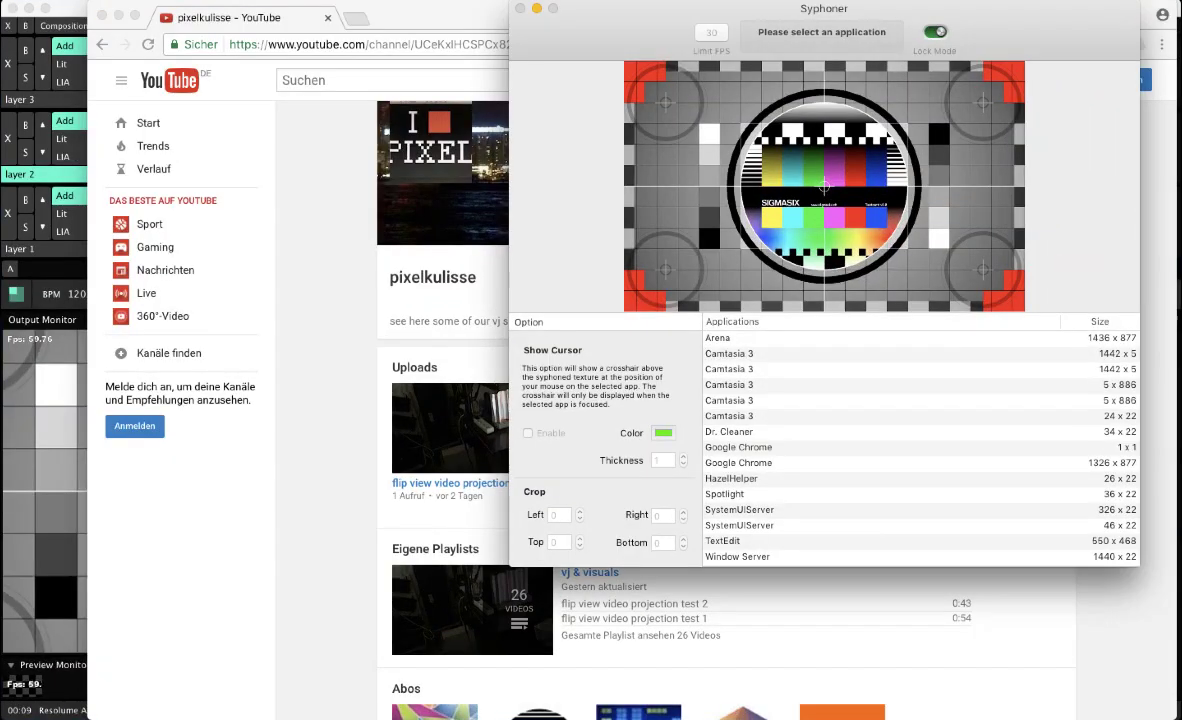
click(740, 463)
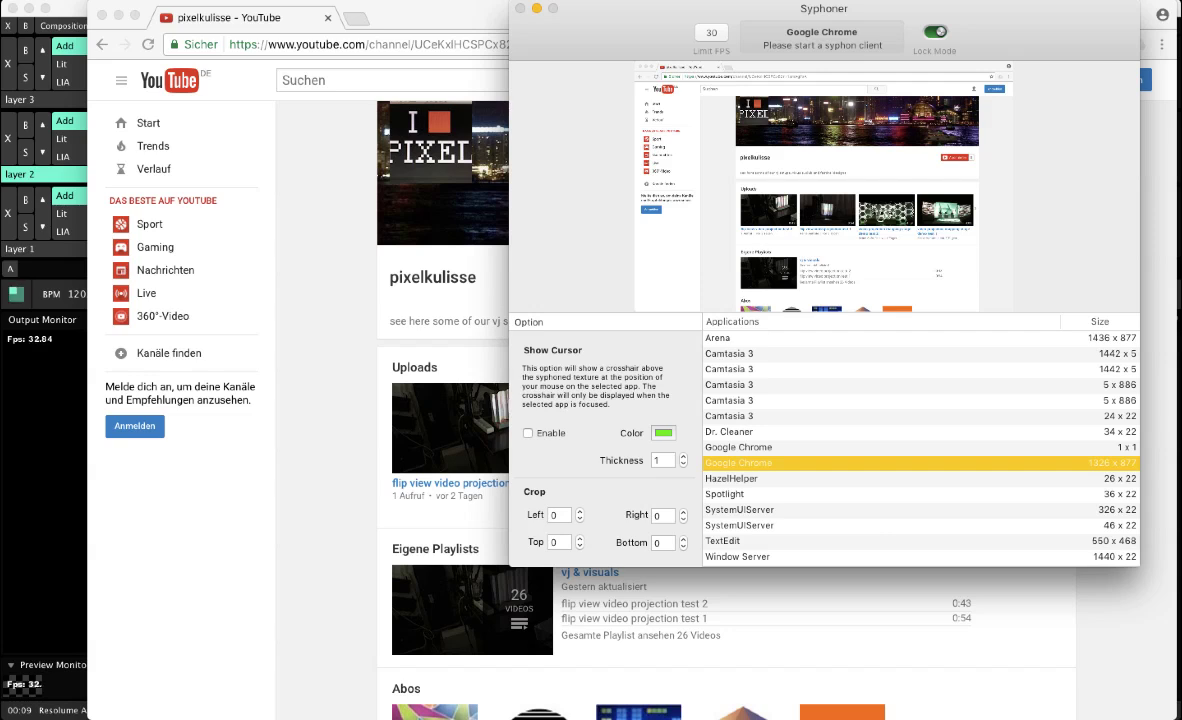
click(935, 32)
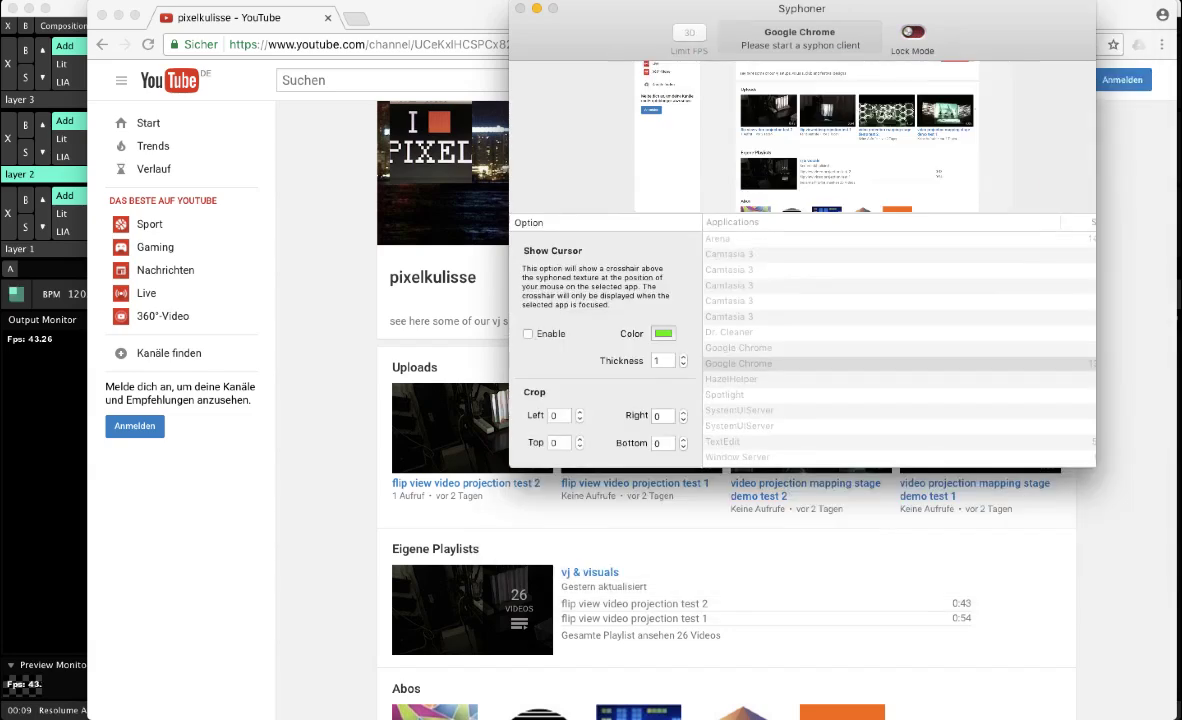
- In Resolume Arena, replace layer 1's Column 1 clip with a playing Syphoner - Google Chrome source and set the clip's scale to 133.33%
key(super+Tab)
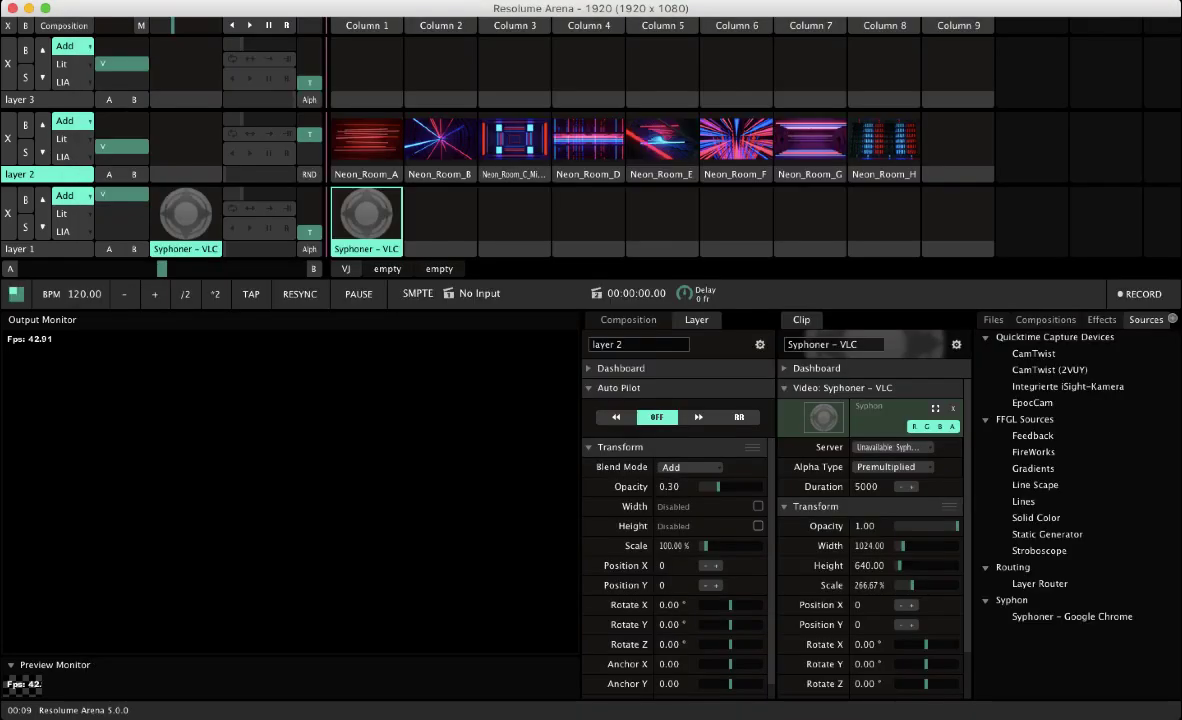
drag(1070, 616, 340, 225)
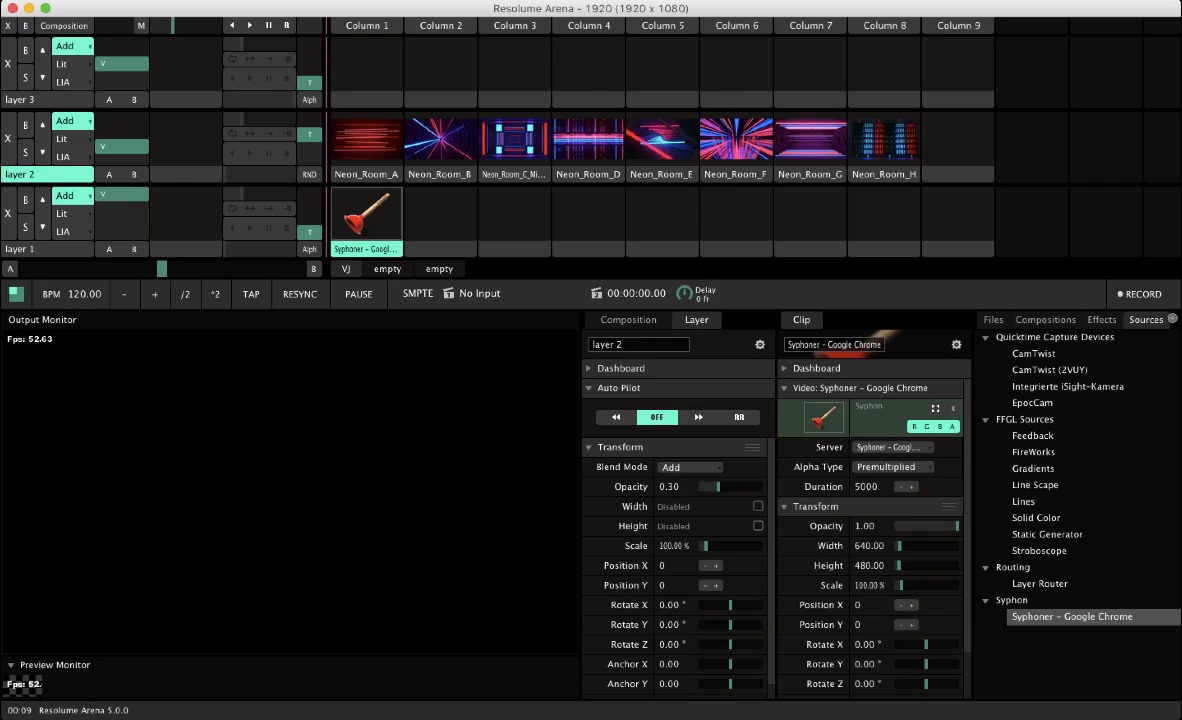
click(366, 215)
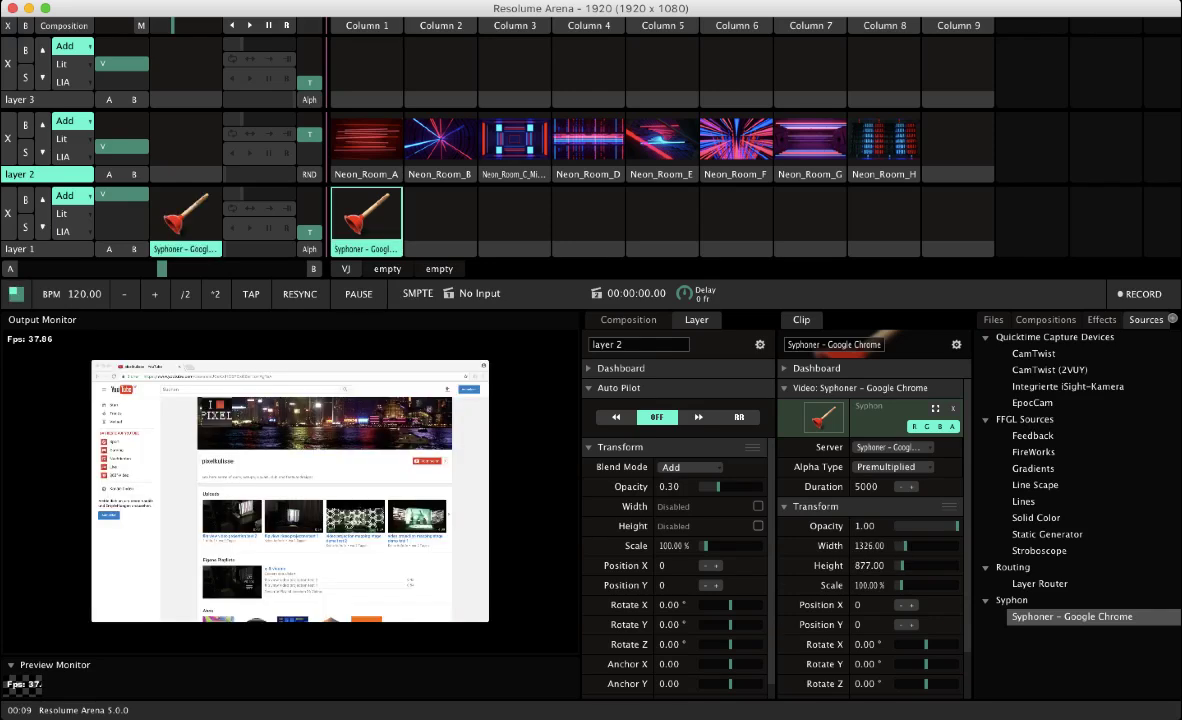
mouse_move(880, 585)
mouse_down()
mouse_move(825, 585)
mouse_move(903, 585)
mouse_up()
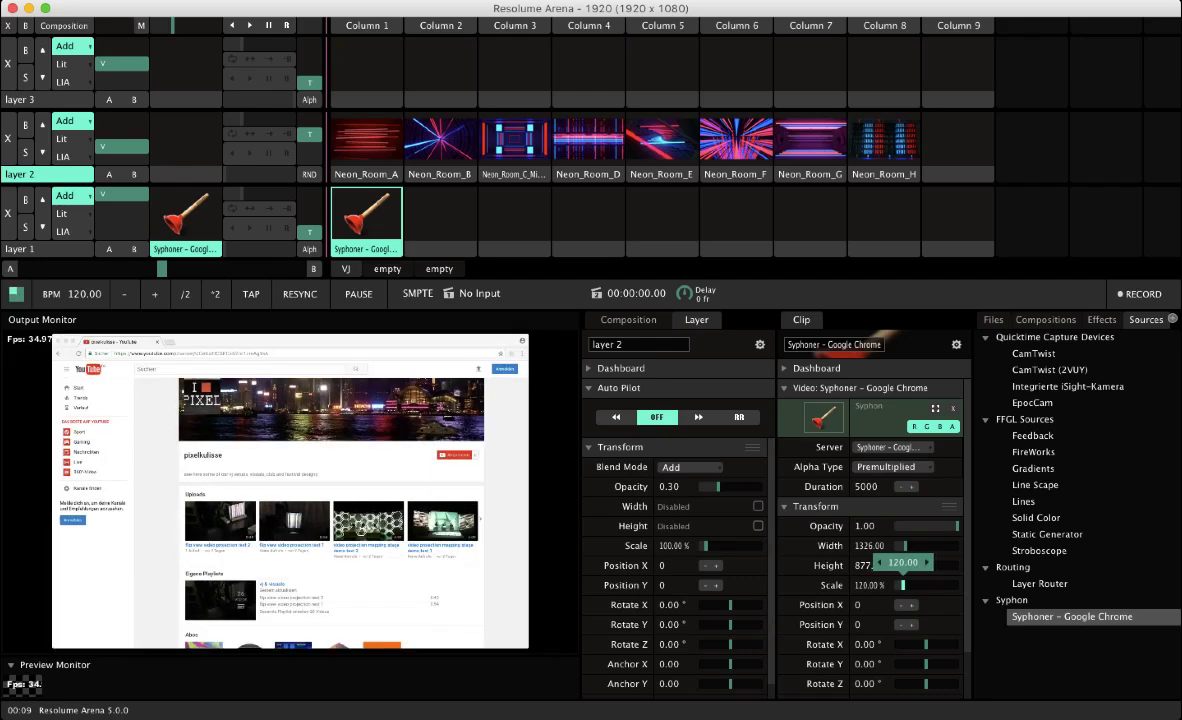
drag(903, 585, 905, 585)
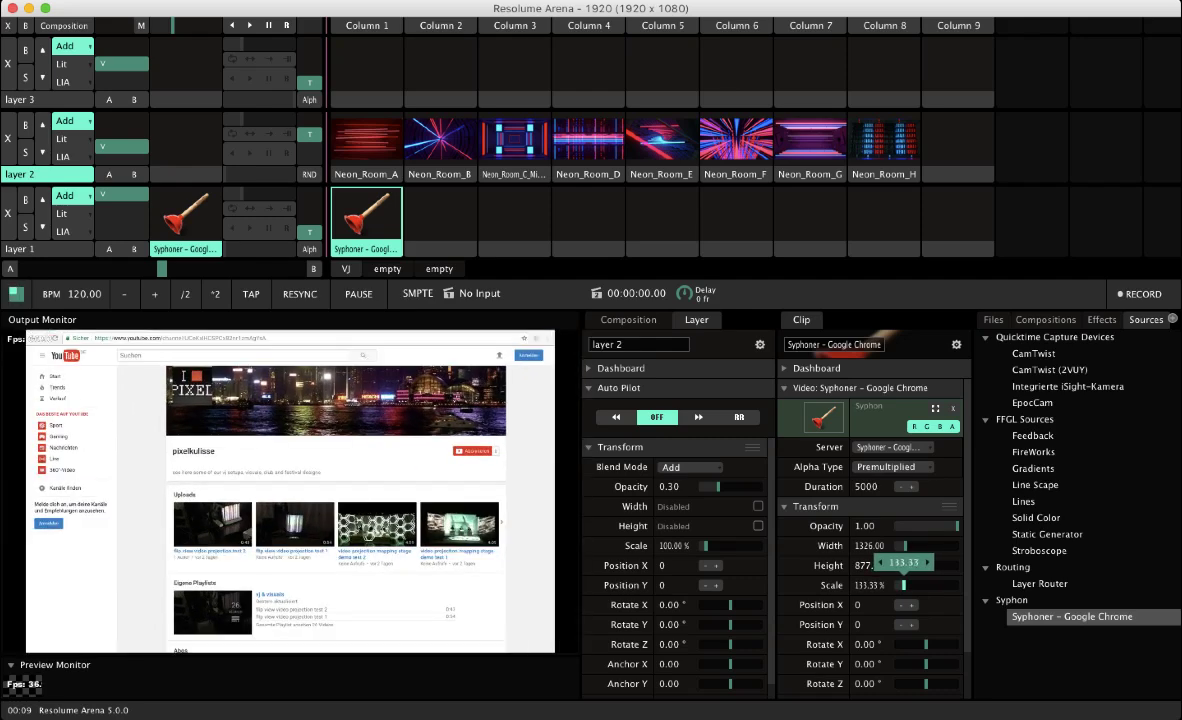
- Switch to Chrome's pixelkulisse YouTube window and move it aside to uncover Resolume Arena's output monitor
key(ctrl+Up)
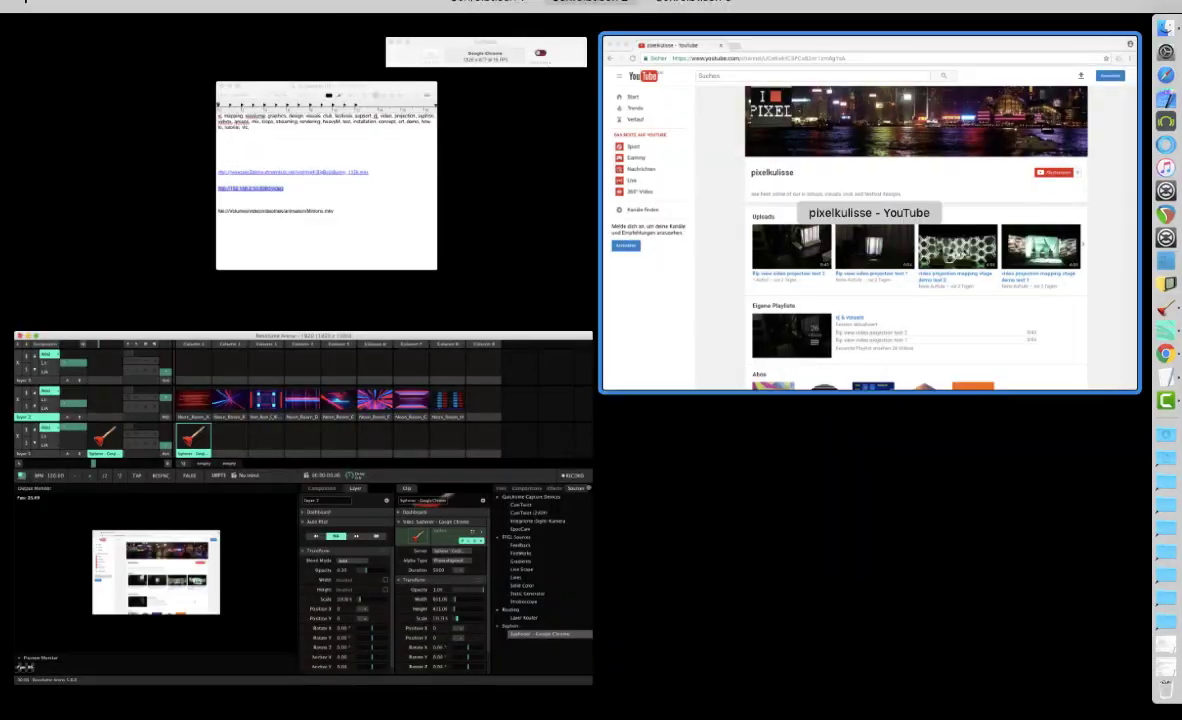
click(869, 240)
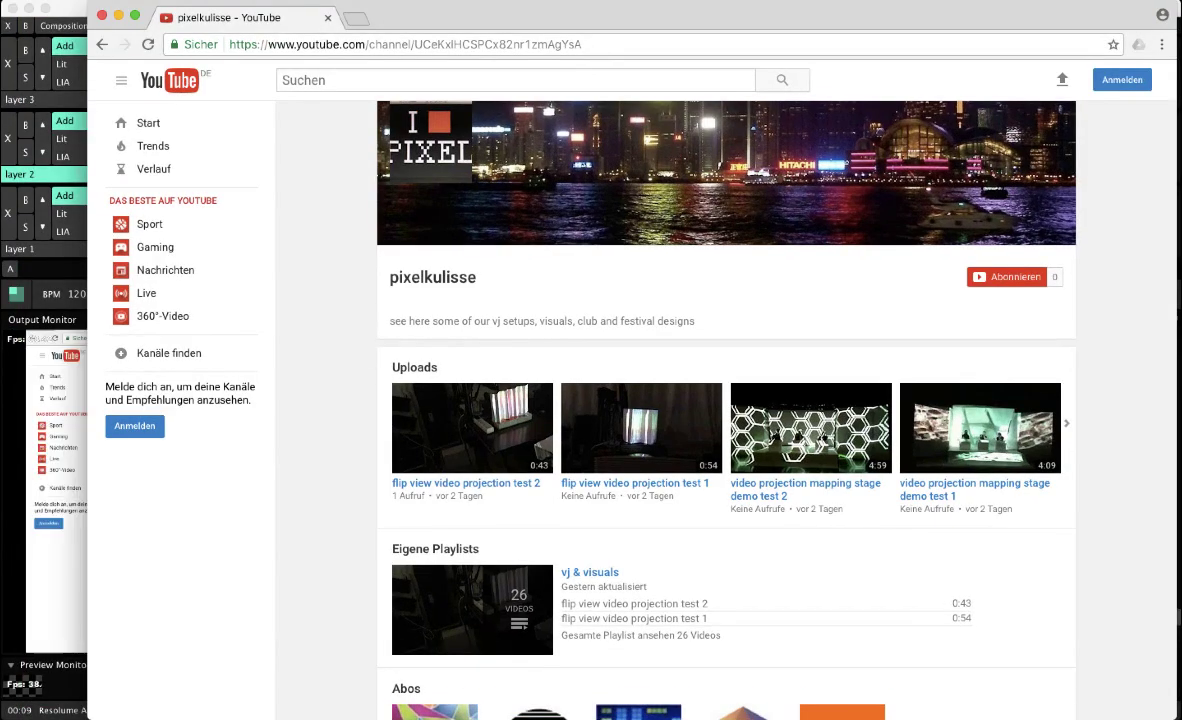
drag(580, 17, 1050, 27)
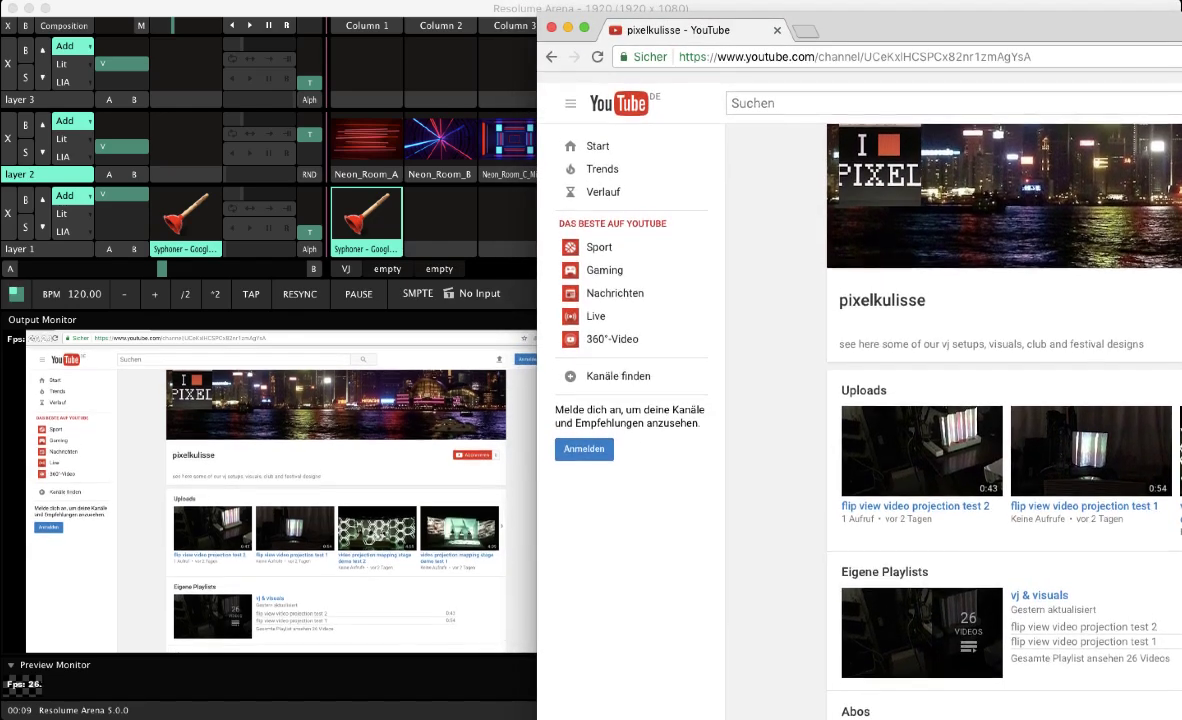
- Scroll through the pixelkulisse channel page while comparing it with the live Syphon feed in Resolume Arena's output monitor
scroll(1000, 400, down, 1)
scroll(1000, 400, up, 1)
scroll(1000, 400, down, 3)
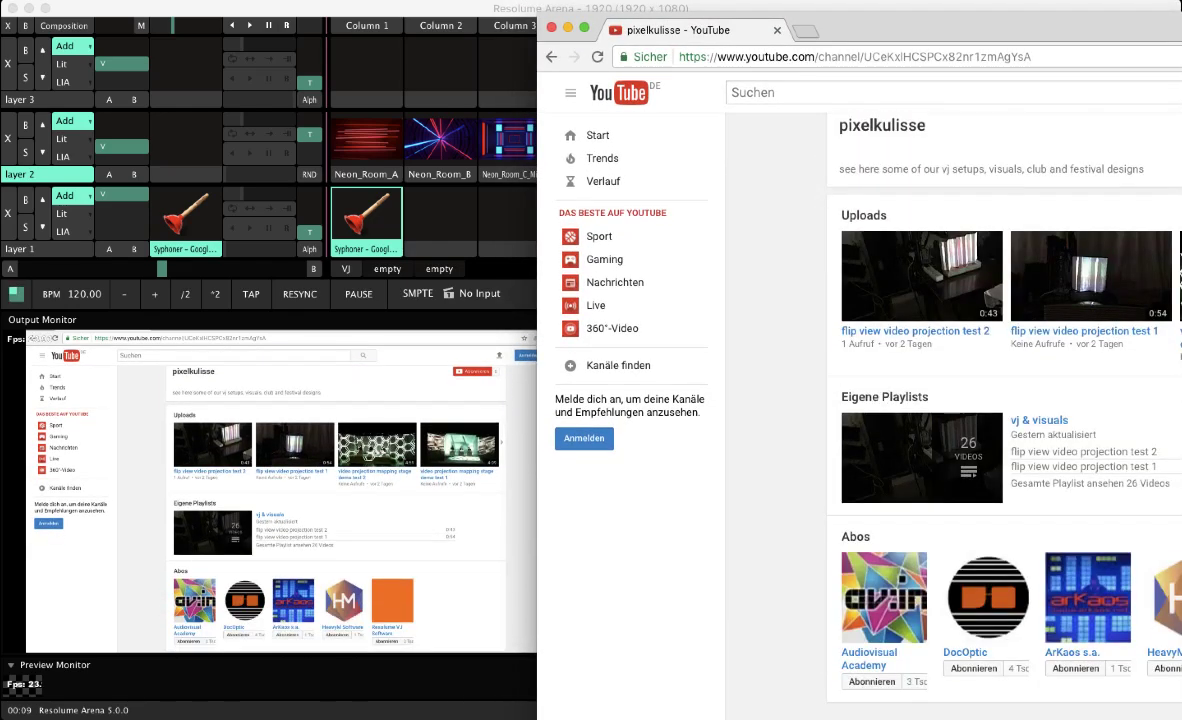
scroll(1000, 400, up, 4)
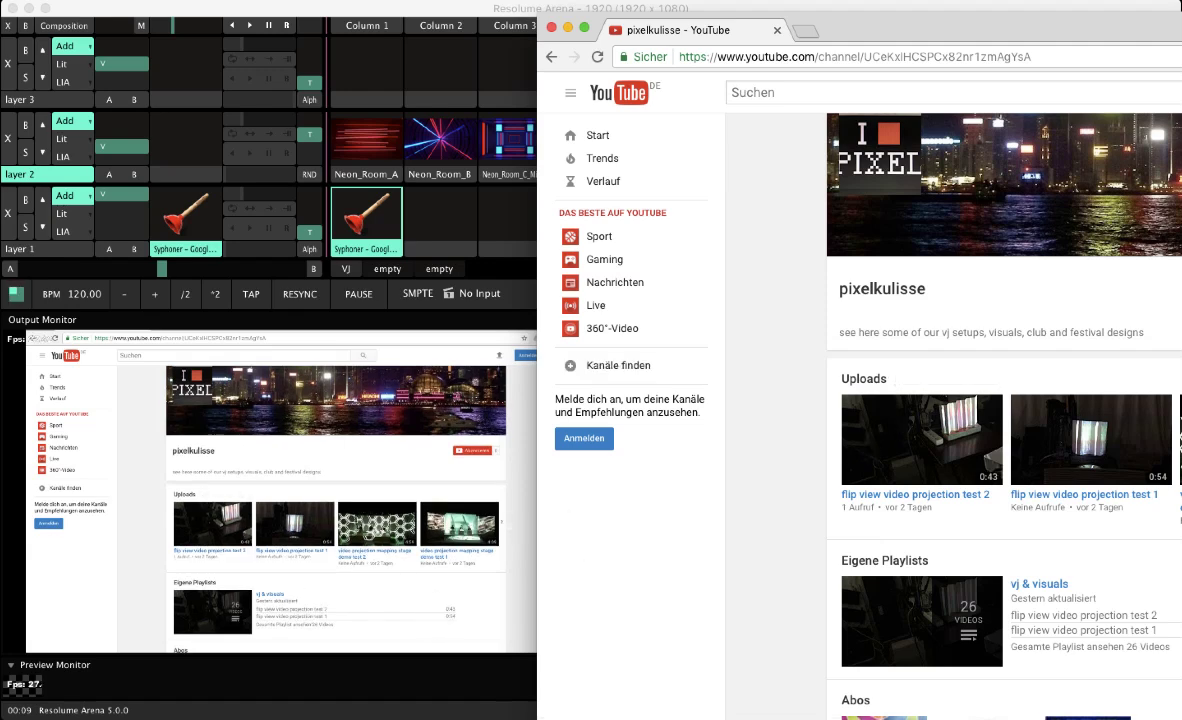
scroll(940, 600, down, 10)
scroll(870, 640, up, 8)
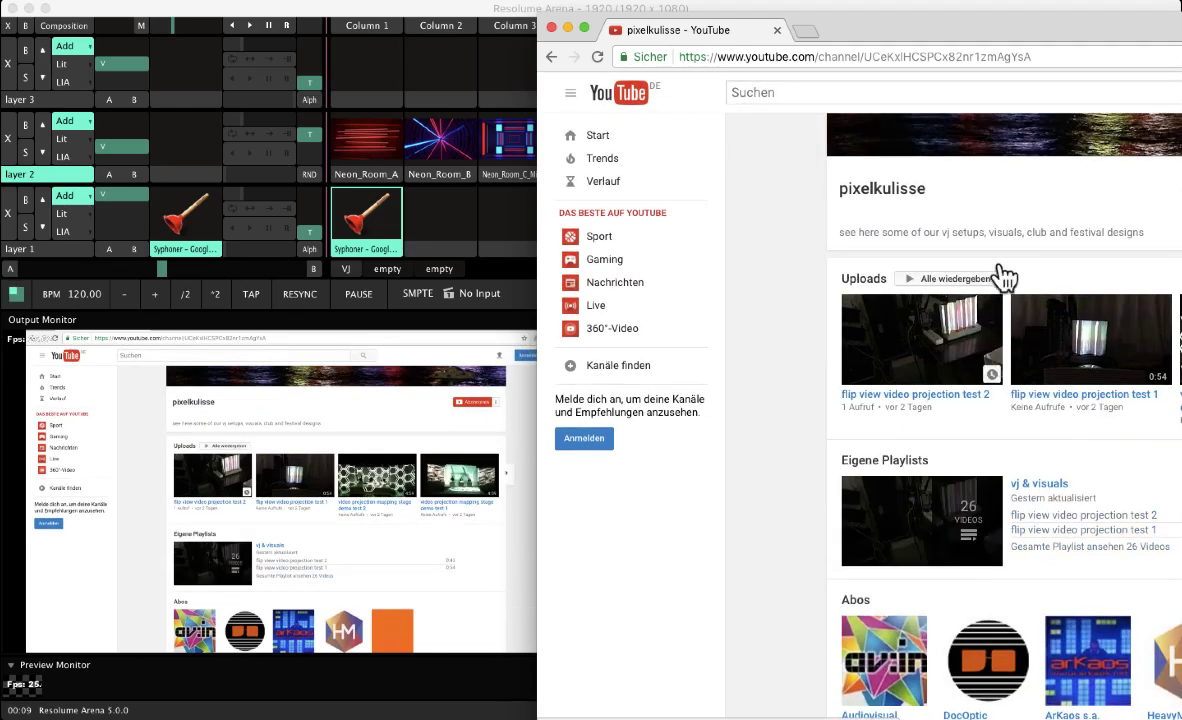
- Shift the Chrome window to show more of the page, open "video projection mapping stage demo test 2" and return to the channel page
drag(960, 28, 840, 26)
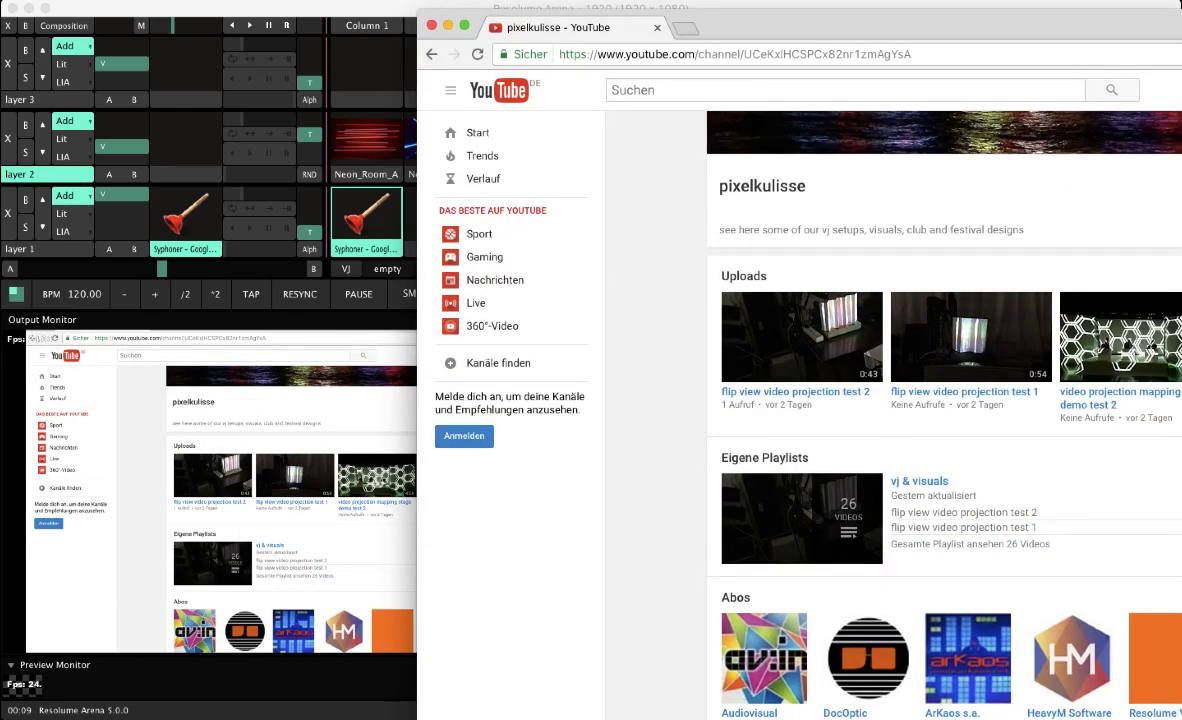
click(1125, 350)
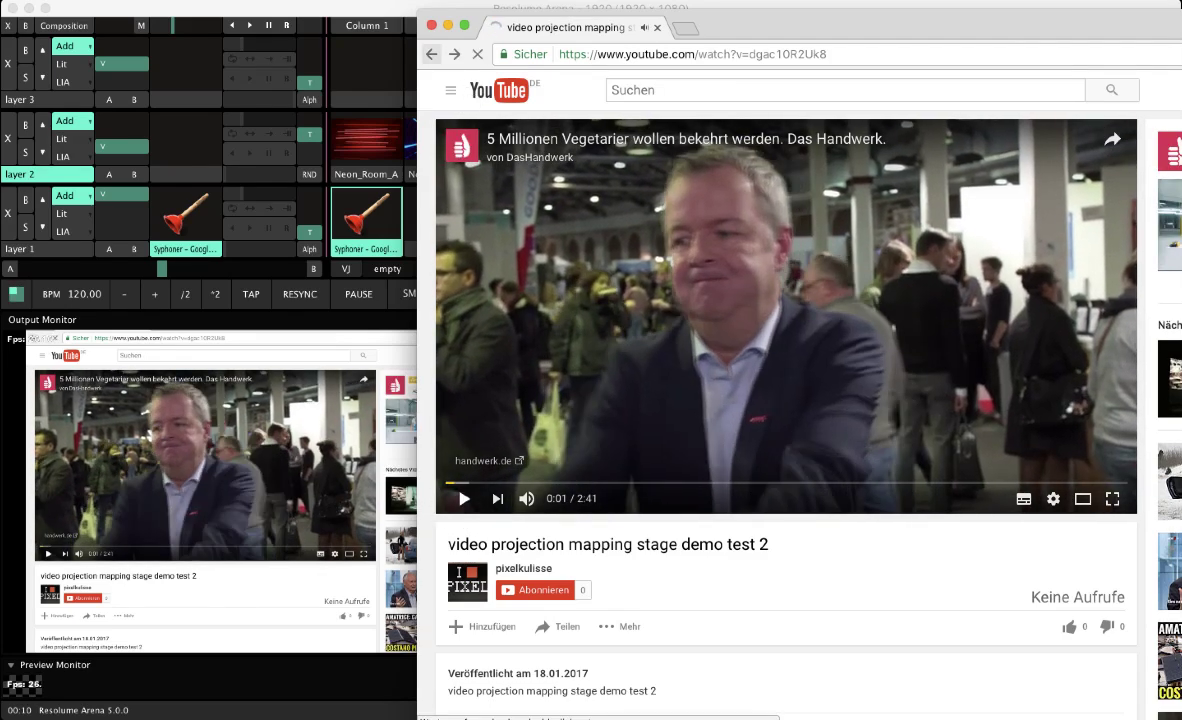
click(787, 297)
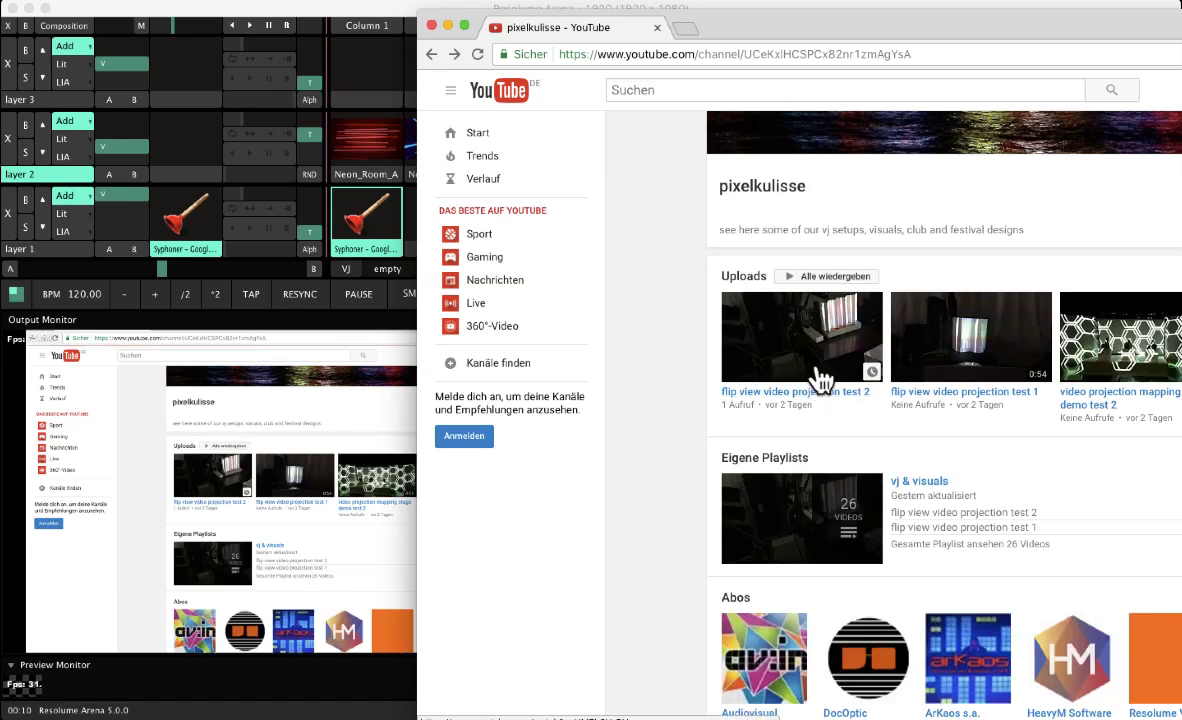
- Open the "flip view video projection test 2" video, pause it and look over its page beside the Resolume Arena output
click(816, 372)
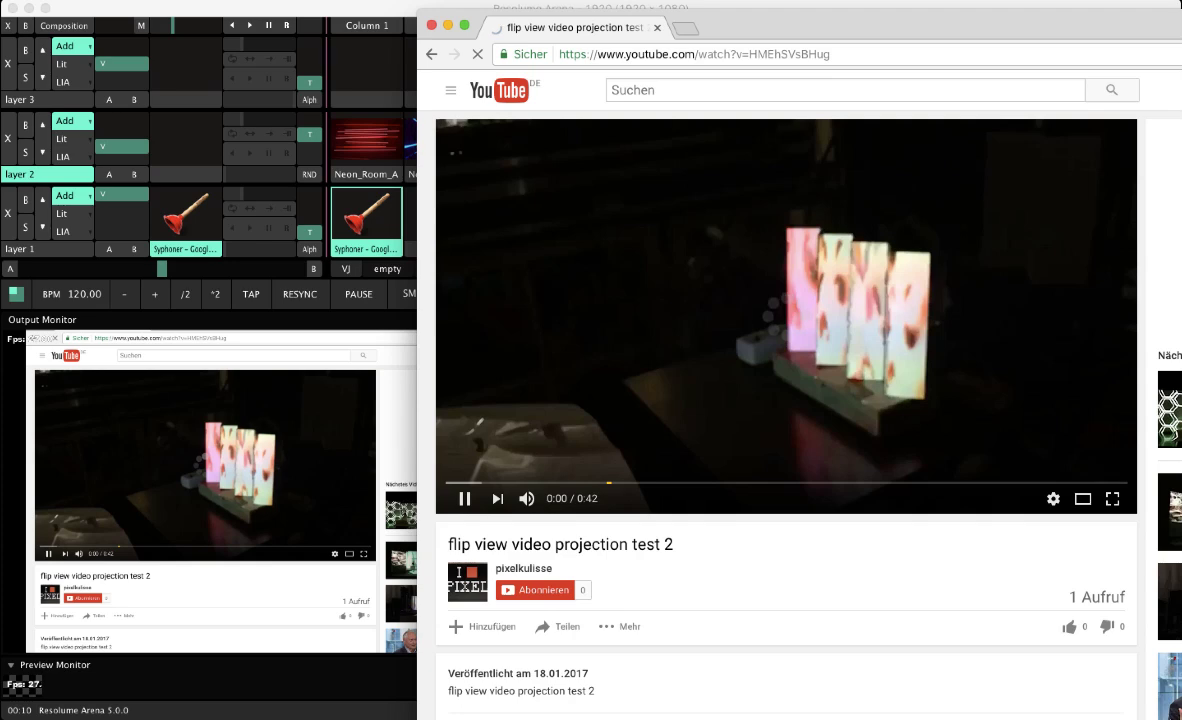
click(465, 498)
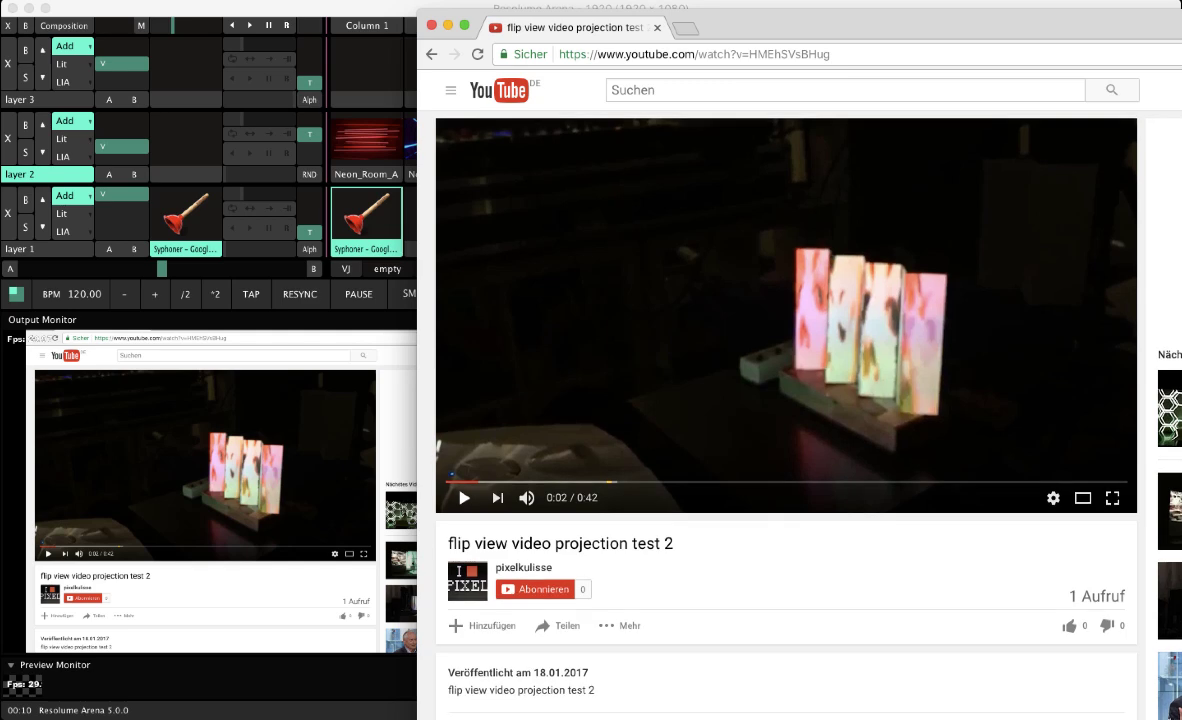
scroll(707, 612, down, 3)
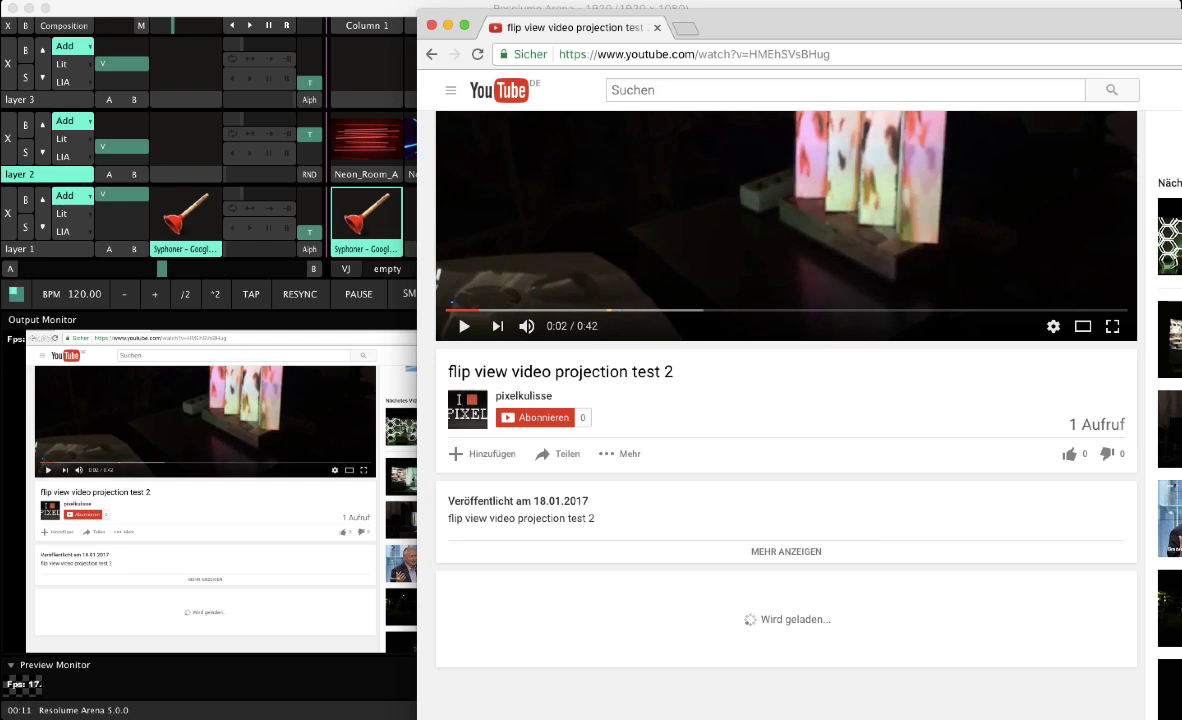
scroll(786, 400, up, 1)
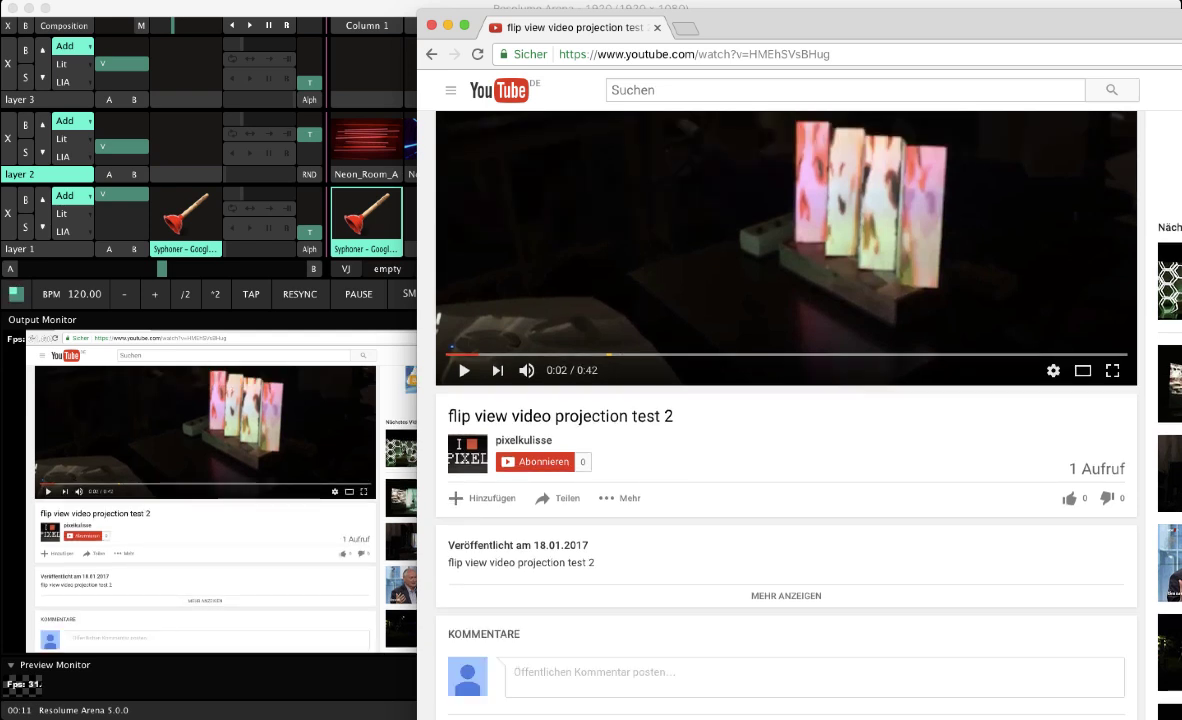